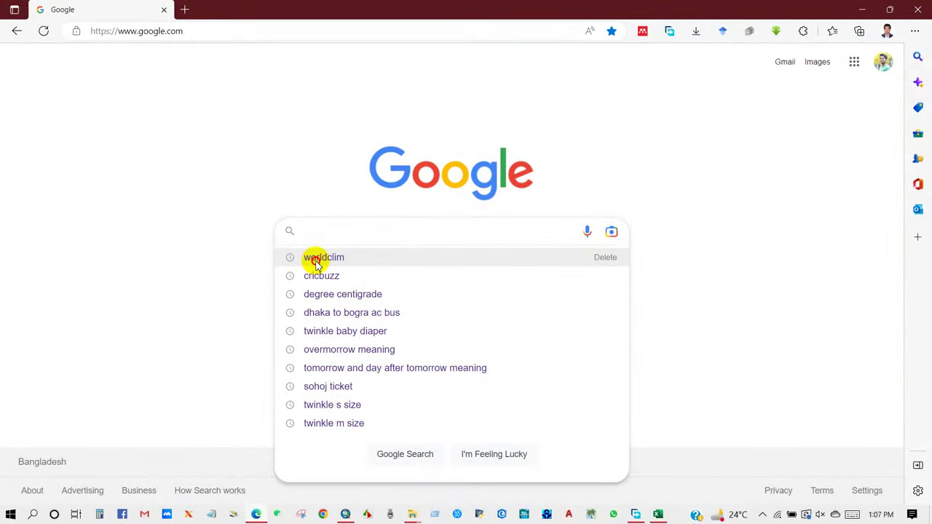
# Search Google for worldclim and open the WorldClim website from the results
pyautogui.click(314, 260)
pyautogui.moveTo(175, 73); pyautogui.dragTo(94, 73)
pyautogui.click(172, 73)
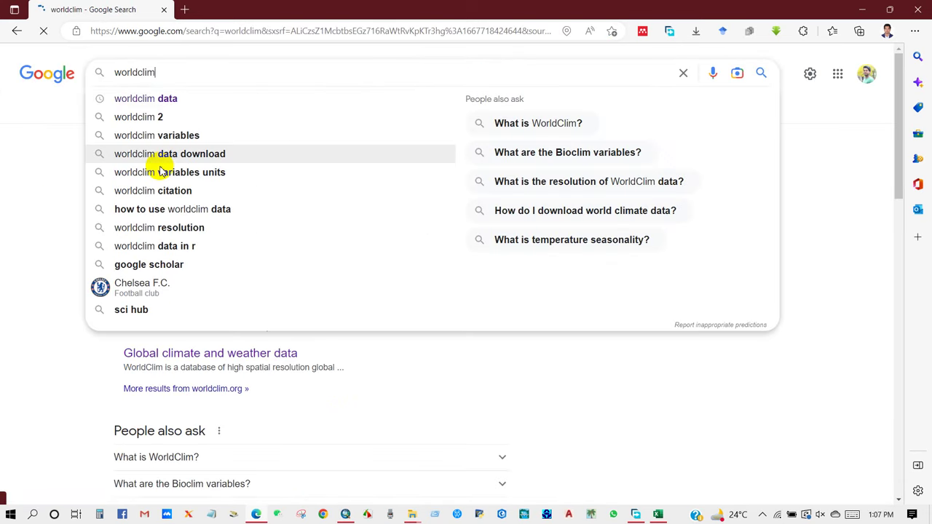
pyautogui.click(54, 170)
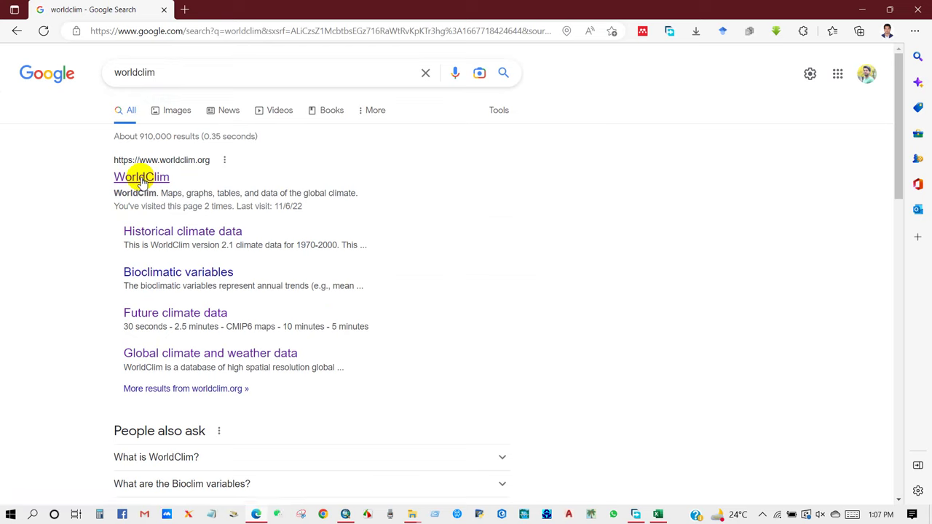
pyautogui.click(141, 177)
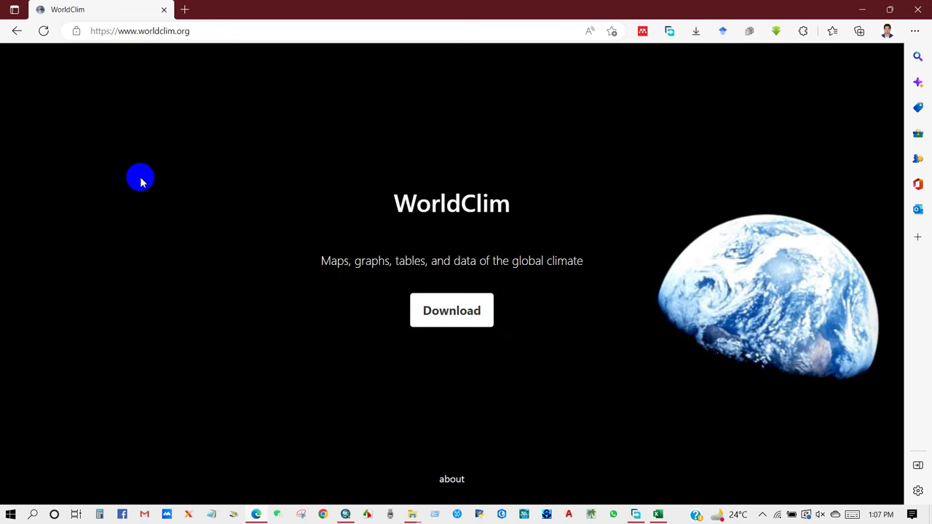
# Open the global climate and weather data download page from the WorldClim home page
pyautogui.moveTo(395, 205); pyautogui.dragTo(530, 209)
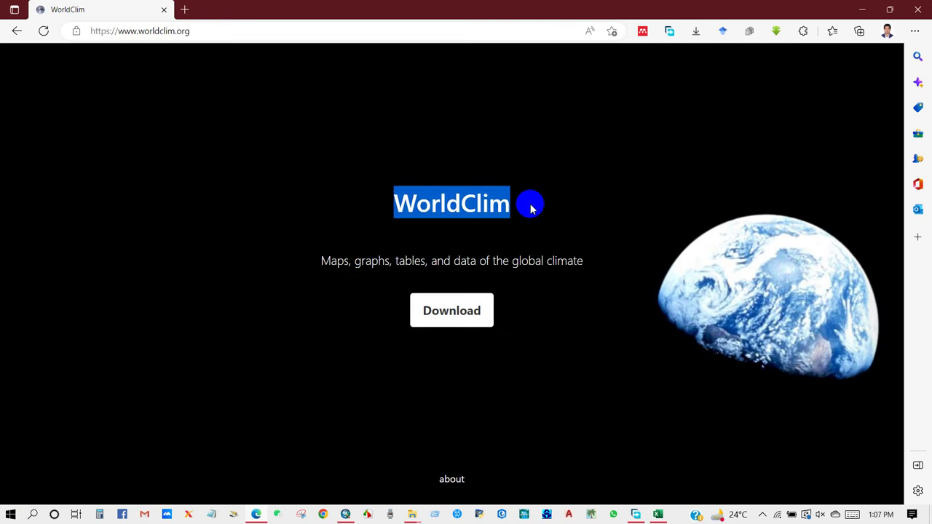
pyautogui.click(335, 262)
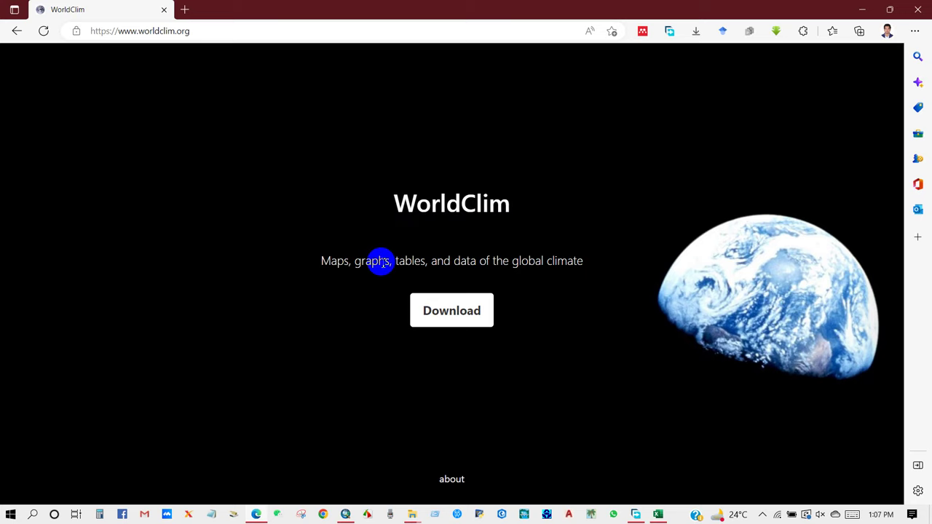
pyautogui.click(462, 308)
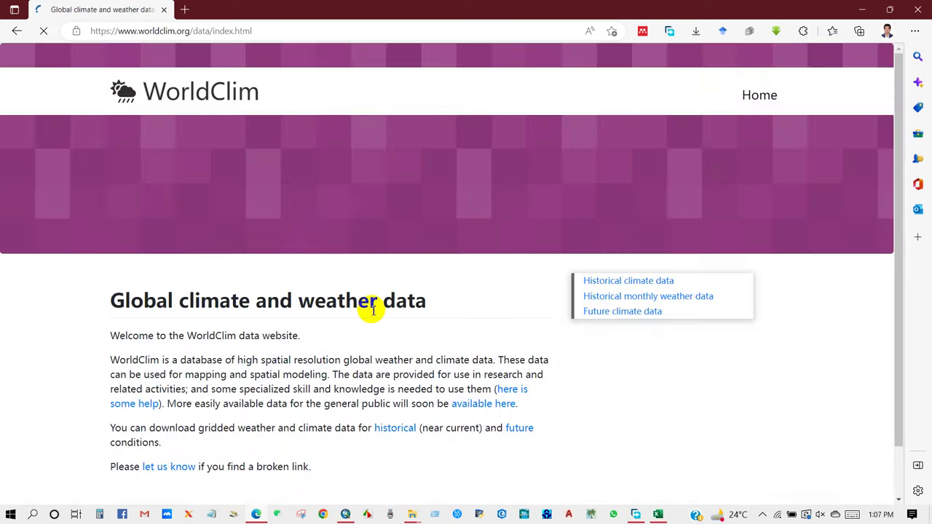
# Collapse the ad banner and read the introduction to the WorldClim global climate and weather data
pyautogui.moveTo(110, 301); pyautogui.dragTo(433, 304)
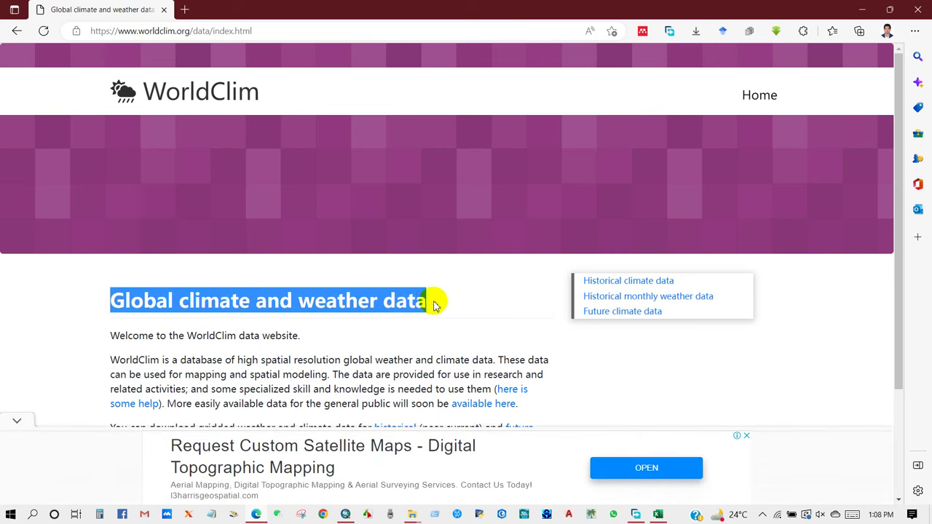
pyautogui.click(15, 421)
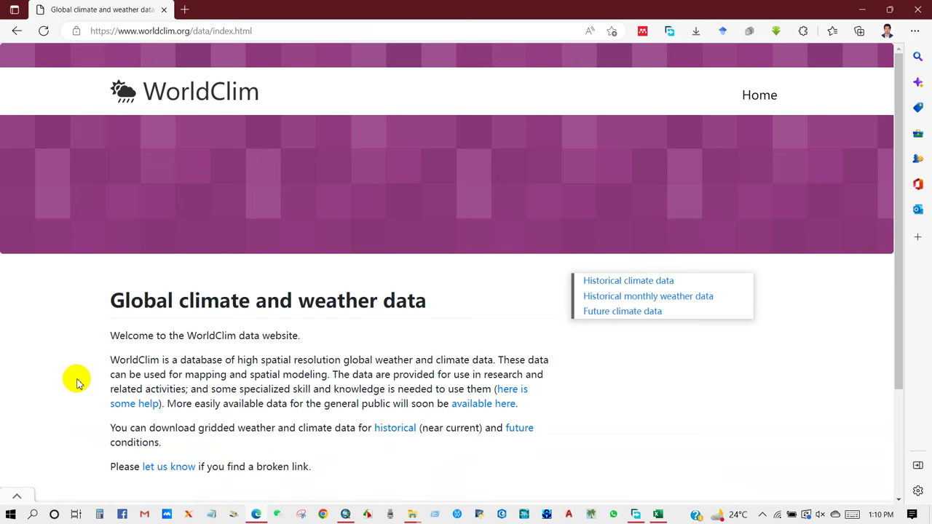
pyautogui.moveTo(111, 301); pyautogui.dragTo(447, 303)
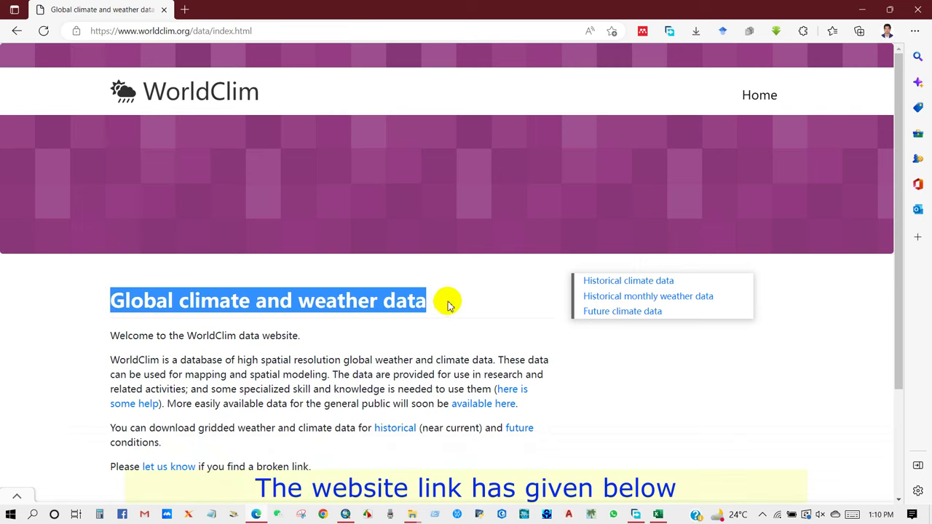
pyautogui.click(134, 364)
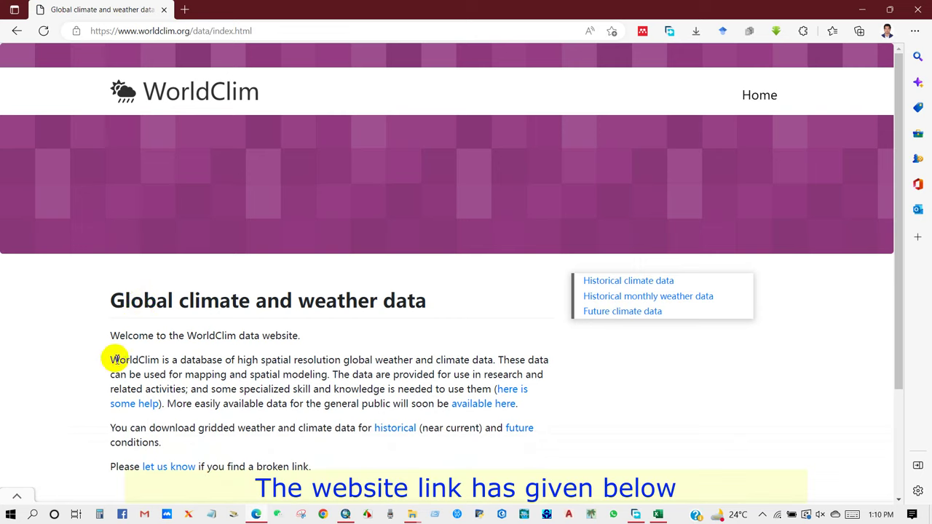
pyautogui.moveTo(111, 359); pyautogui.dragTo(378, 389)
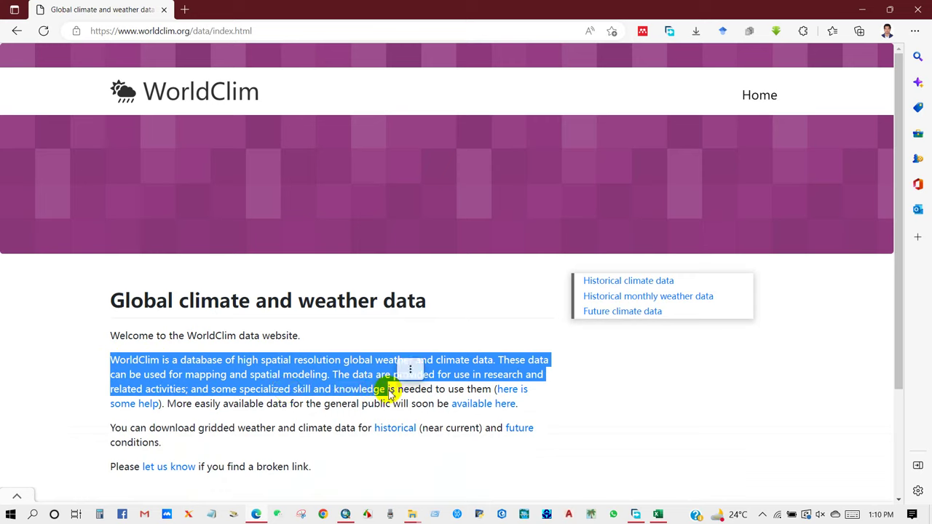
pyautogui.click(61, 393)
pyautogui.scroll(-3, 61, 390)
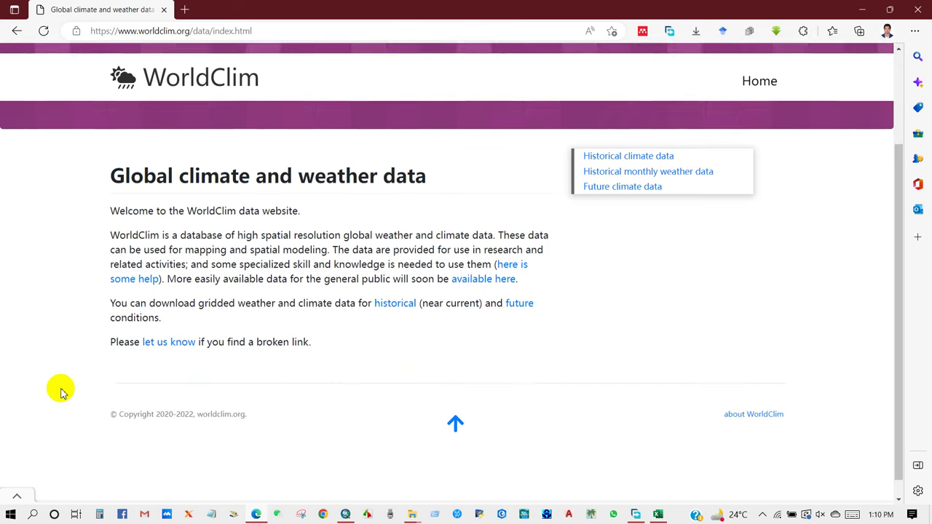
pyautogui.scroll(3, 60, 388)
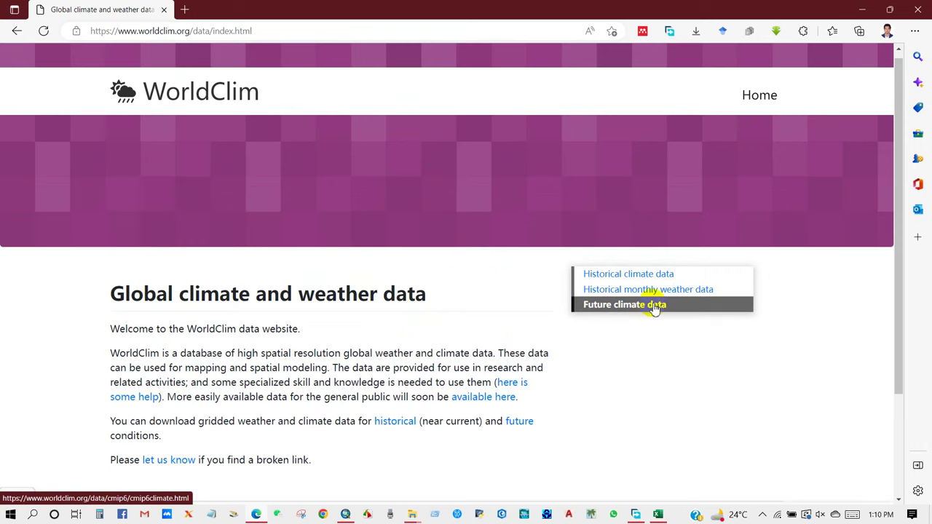
# Open the historical climate data page and examine its description and the table of climate variables by spatial resolution
pyautogui.click(639, 277)
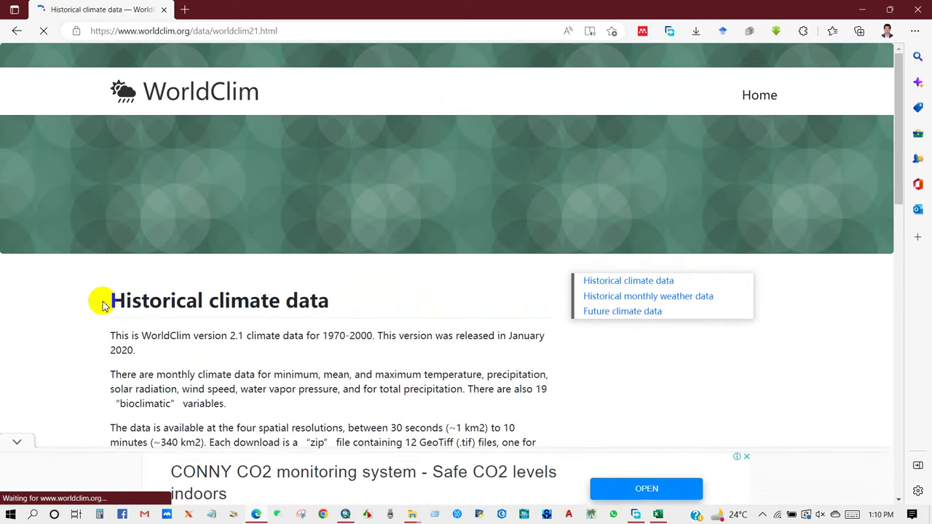
pyautogui.scroll(-1, 100, 306)
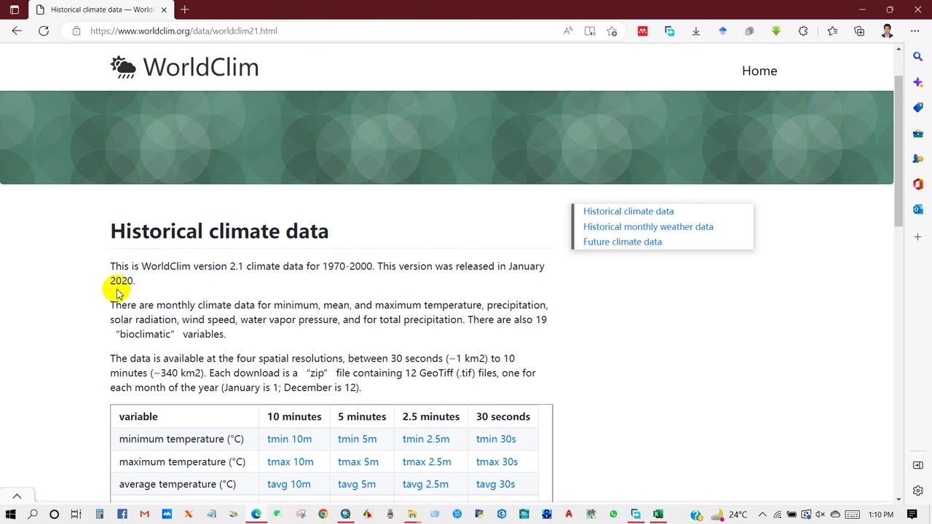
pyautogui.scroll(-1, 116, 291)
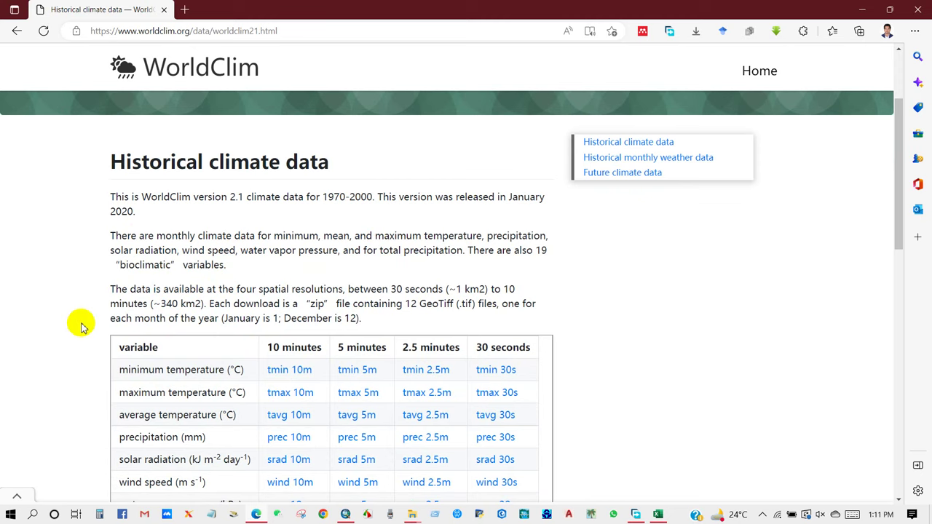
pyautogui.scroll(-2, 82, 327)
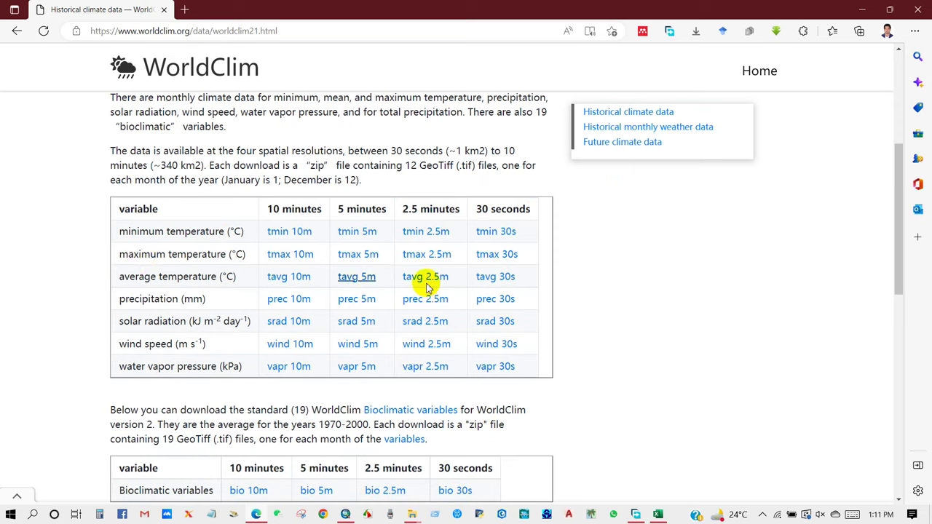
pyautogui.click(501, 283)
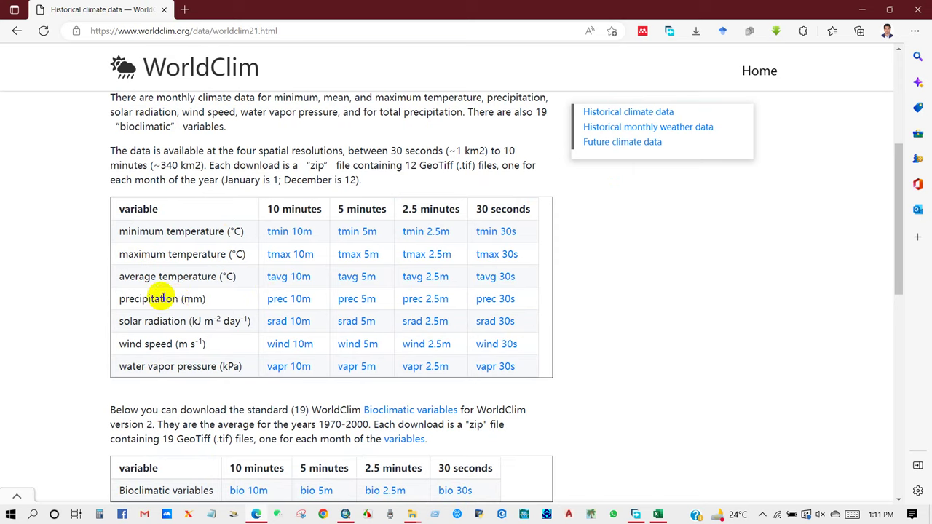
pyautogui.click(494, 300)
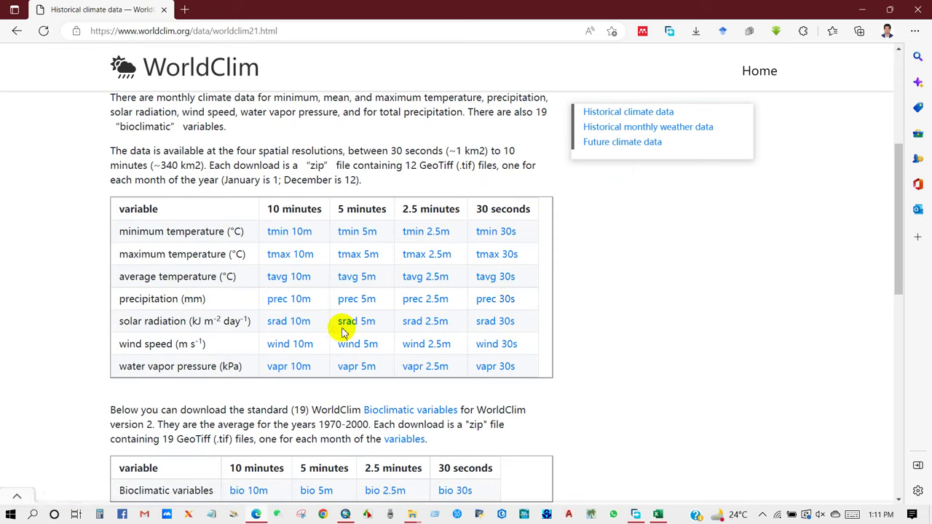
pyautogui.click(494, 345)
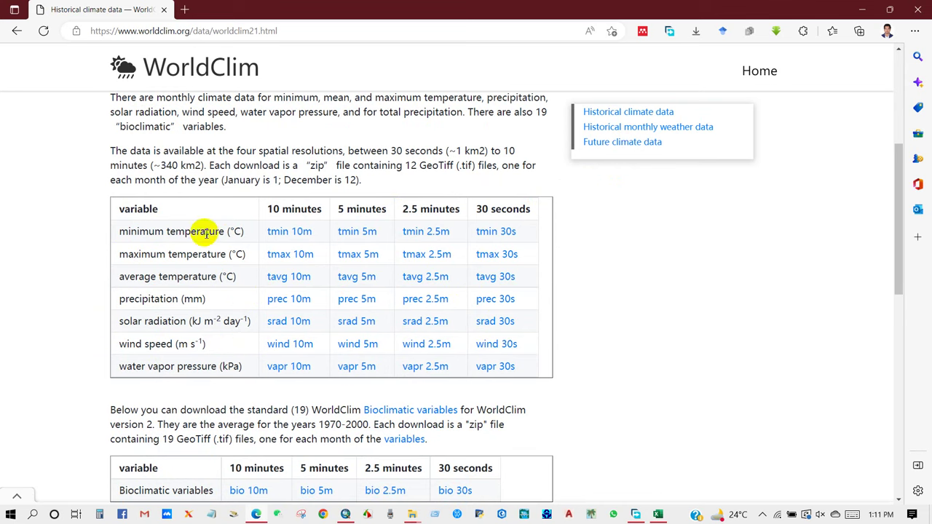
# Examine the bioclimatic variables table, the elevation table and the citation on the historical climate data page
pyautogui.scroll(-3, 23, 318)
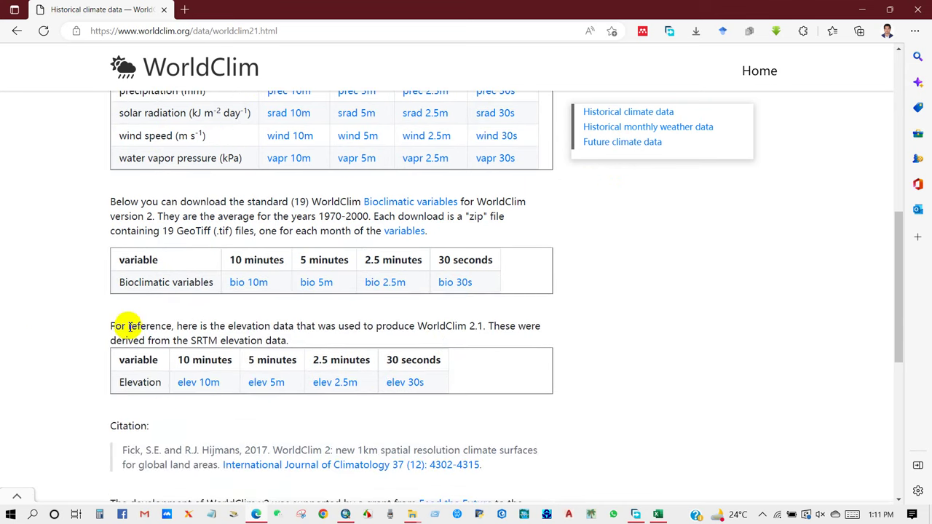
pyautogui.scroll(-1, 104, 325)
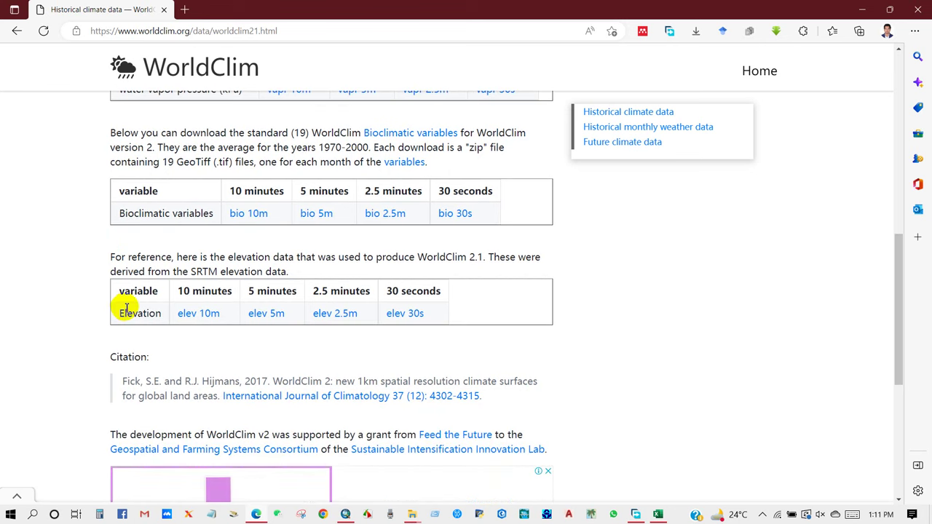
pyautogui.doubleClick(128, 313)
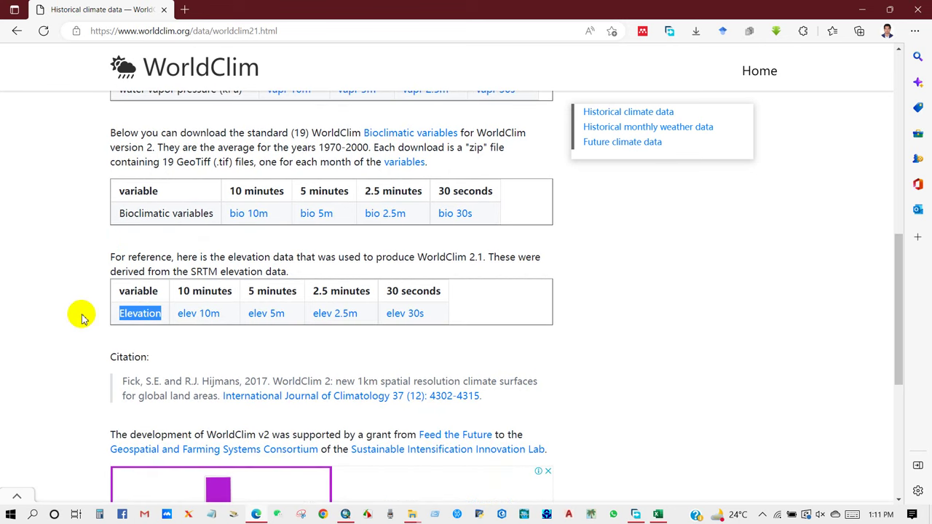
pyautogui.scroll(-3, 80, 318)
pyautogui.scroll(2, 91, 314)
pyautogui.moveTo(111, 287); pyautogui.dragTo(149, 289)
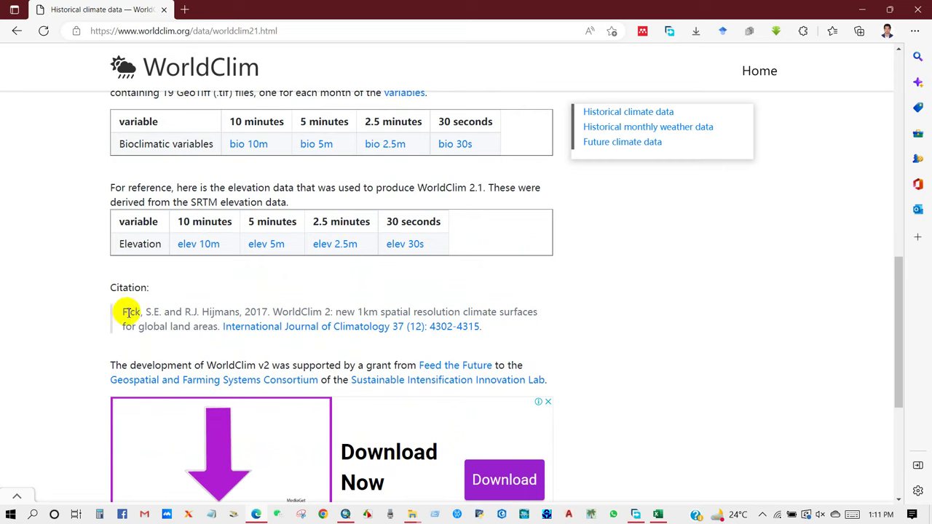
pyautogui.moveTo(123, 312); pyautogui.dragTo(531, 318)
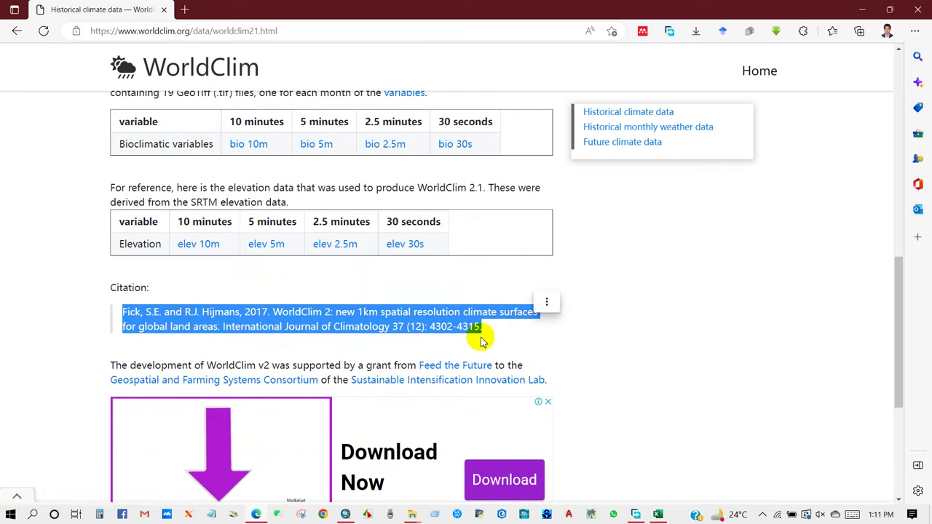
pyautogui.click(84, 314)
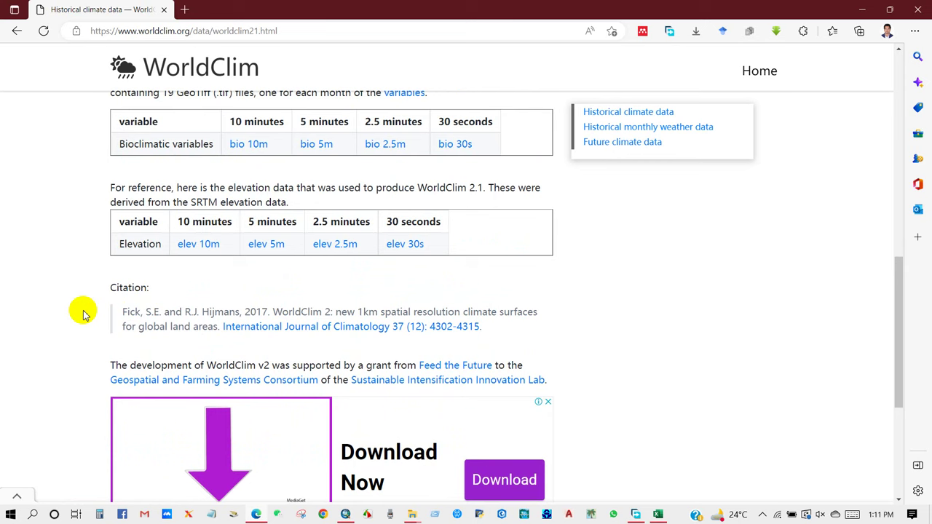
pyautogui.scroll(-1, 83, 315)
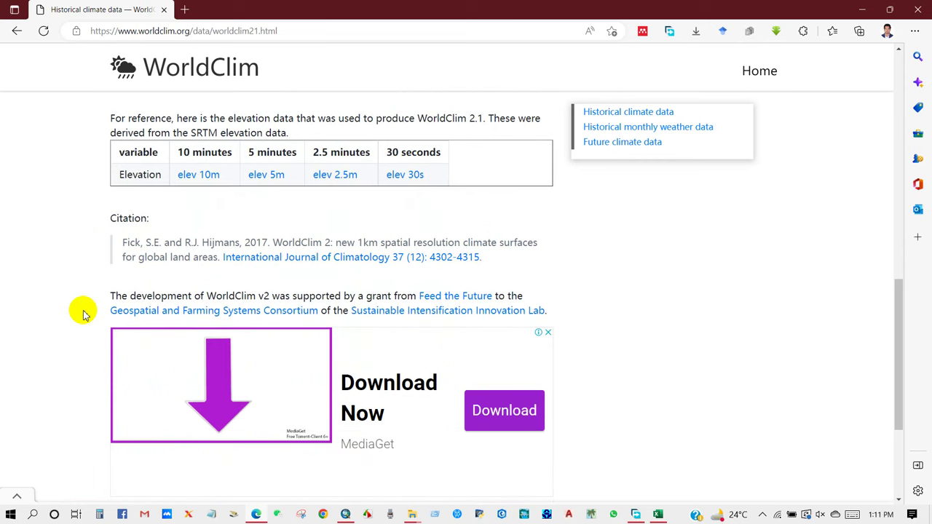
pyautogui.scroll(1, 83, 315)
pyautogui.scroll(9, 83, 314)
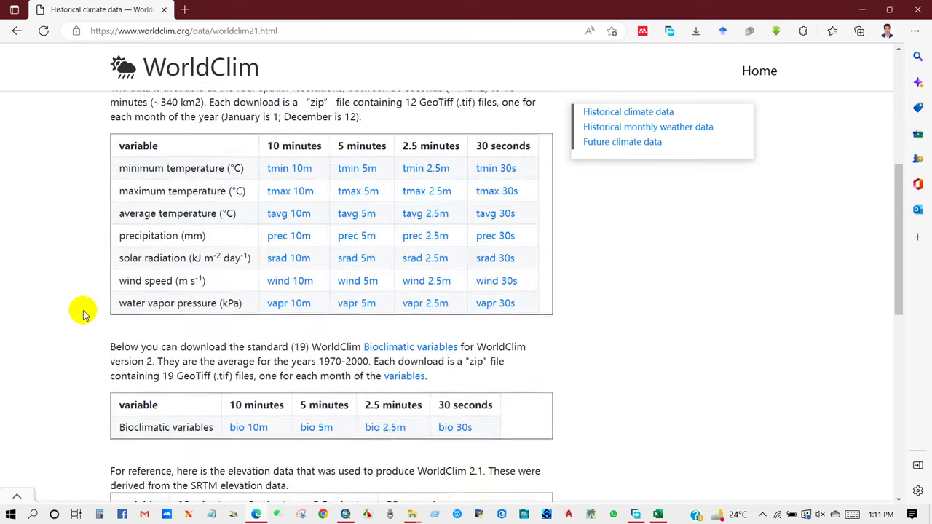
pyautogui.scroll(1, 593, 300)
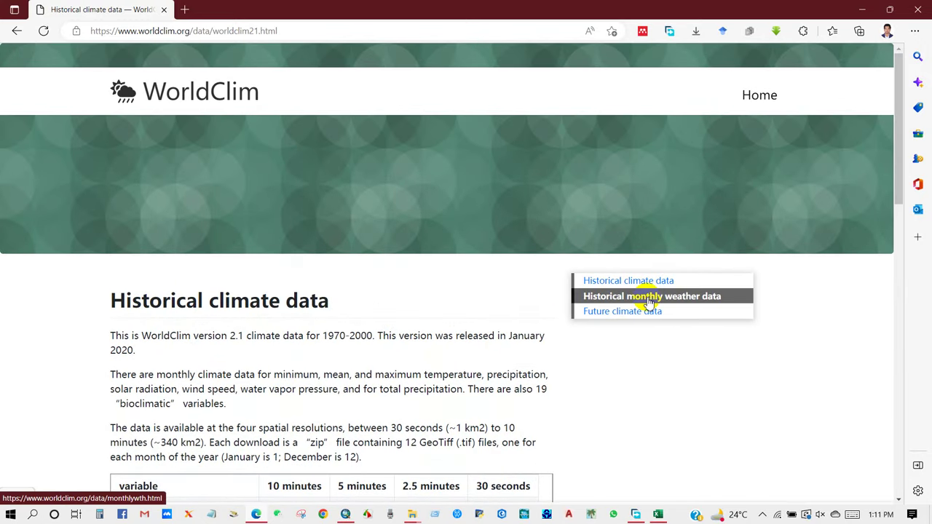
# Open the historical monthly weather data page, collapse its ad banner, and review the covered years and available variables
pyautogui.click(675, 303)
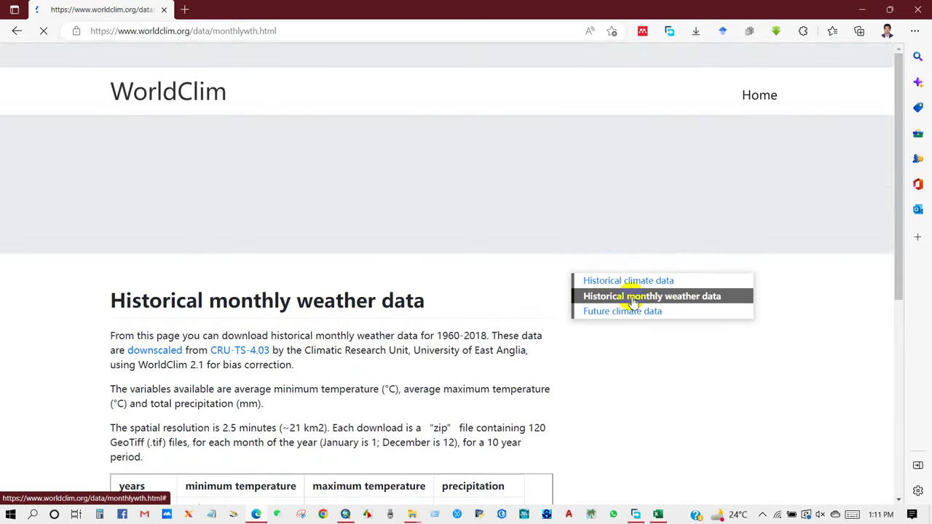
pyautogui.scroll(-3, 293, 298)
pyautogui.scroll(1, 293, 298)
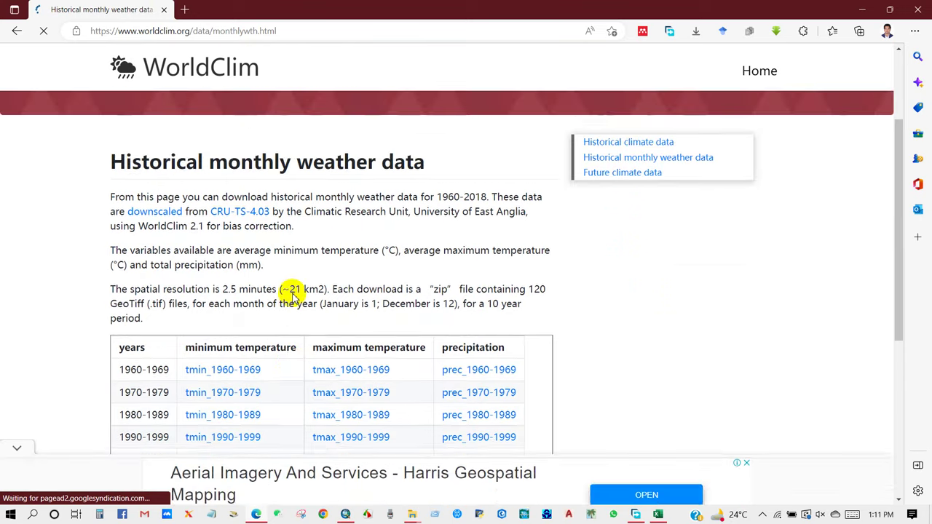
pyautogui.moveTo(107, 163); pyautogui.dragTo(474, 158)
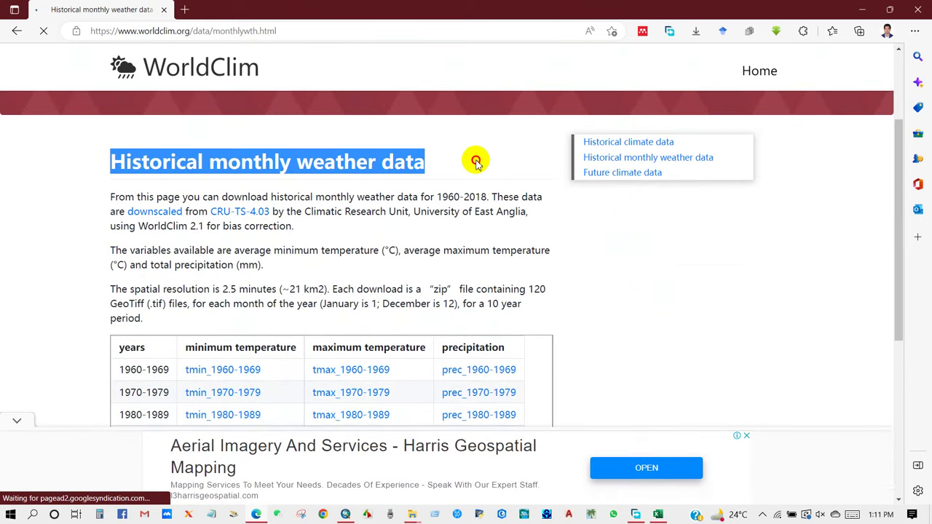
pyautogui.click(17, 420)
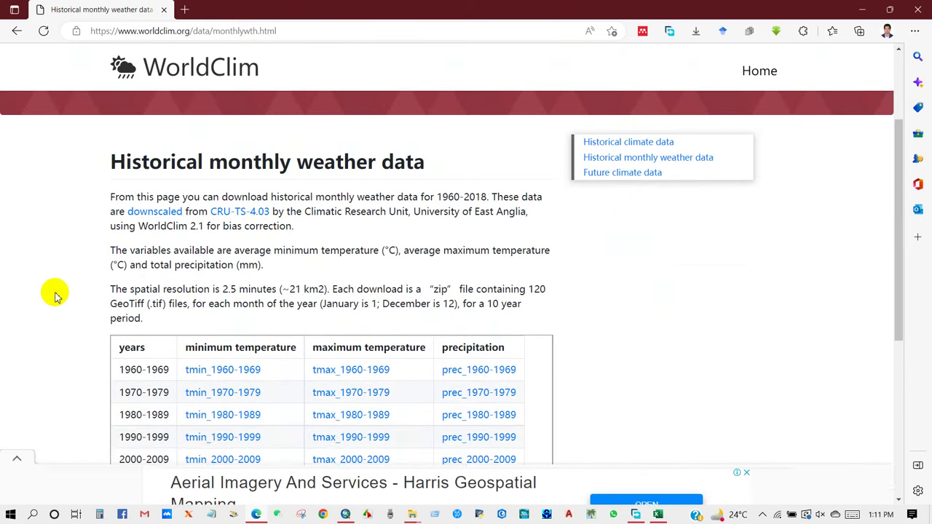
pyautogui.moveTo(375, 198); pyautogui.dragTo(495, 197)
pyautogui.click(484, 197)
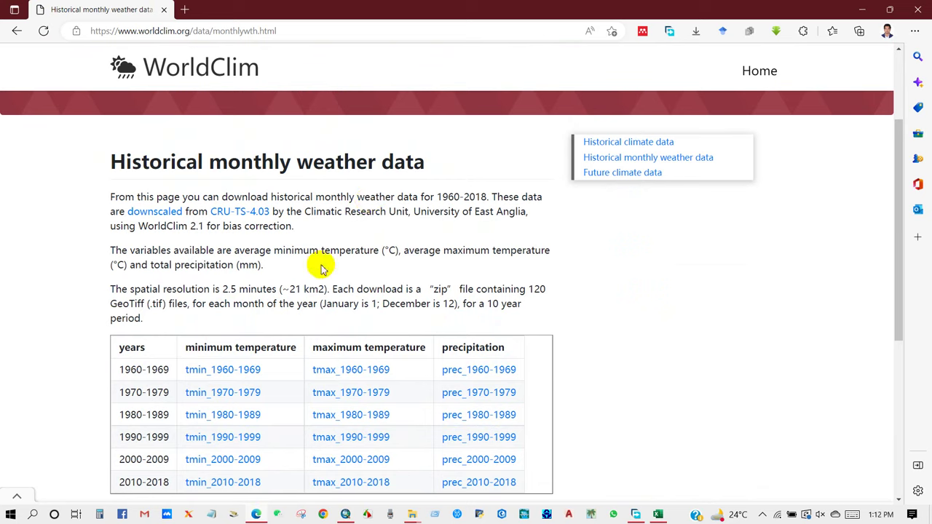
pyautogui.moveTo(110, 249); pyautogui.dragTo(290, 275)
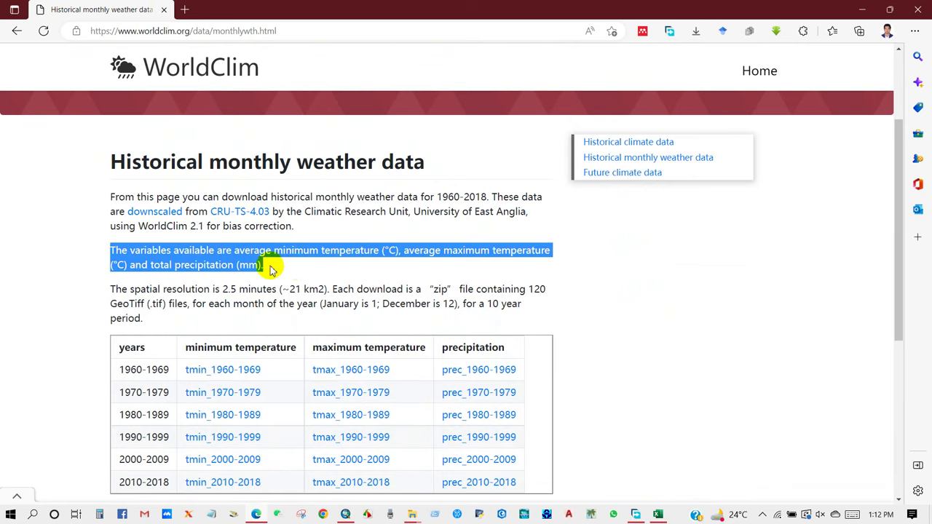
# Examine the table of monthly temperature and precipitation downloads by decade and the citation on the historical monthly weather data page
pyautogui.click(270, 270)
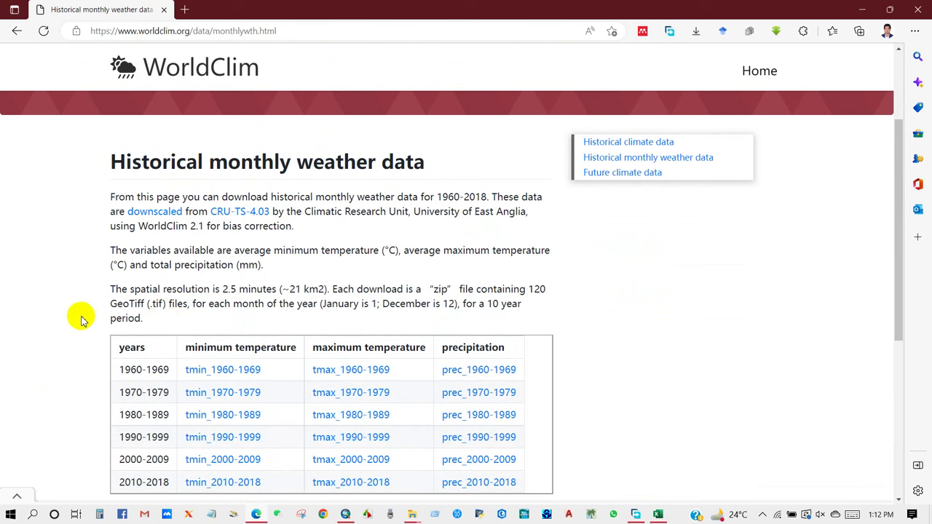
pyautogui.scroll(-1, 78, 309)
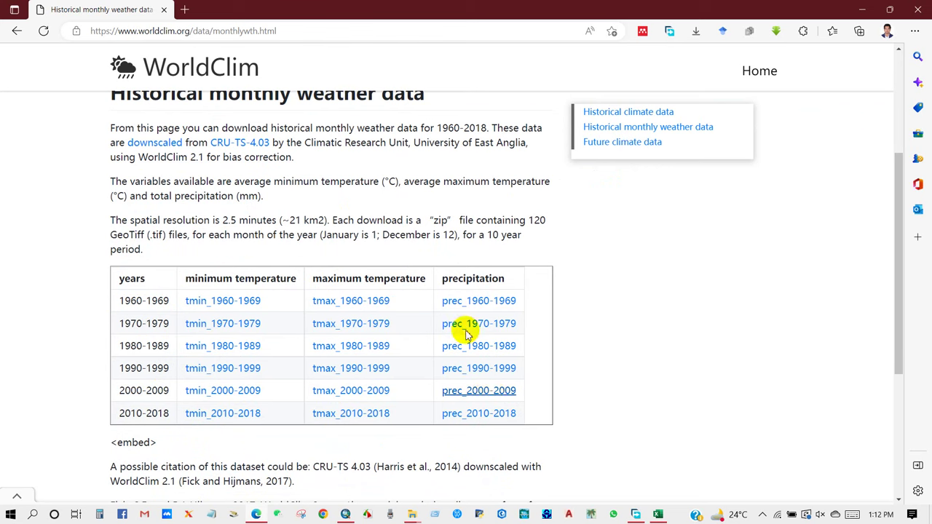
pyautogui.scroll(-2, 211, 298)
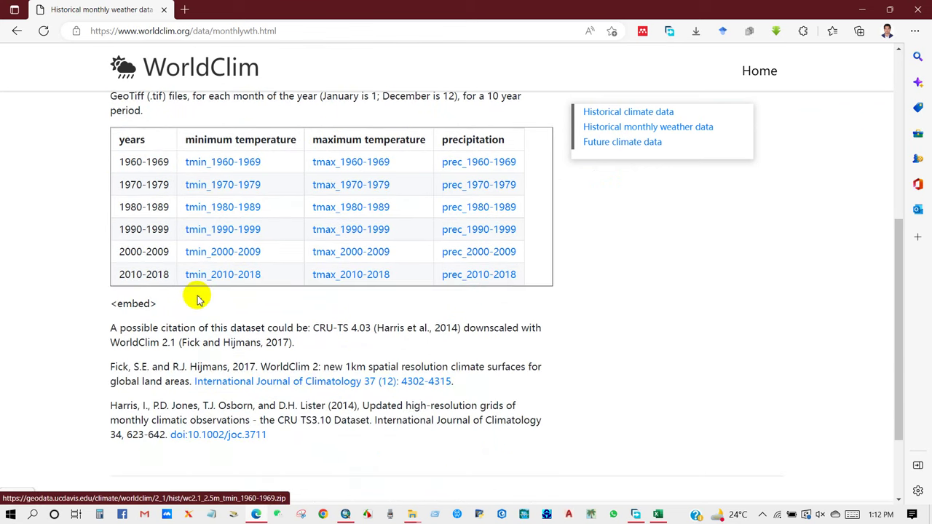
pyautogui.scroll(-2, 195, 297)
pyautogui.scroll(5, 195, 297)
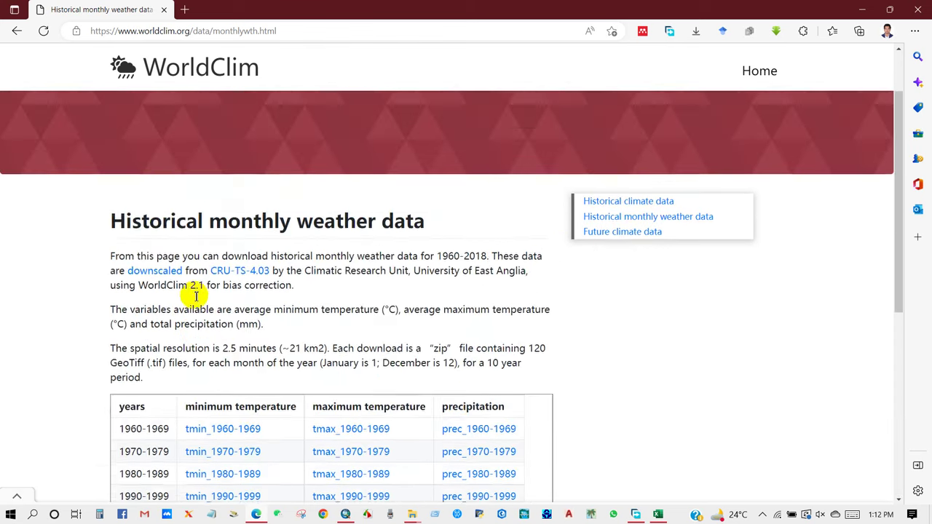
# Open the future climate data page and read its description, focusing on the projection periods and spatial resolutions
pyautogui.click(623, 268)
pyautogui.scroll(-2, 314, 274)
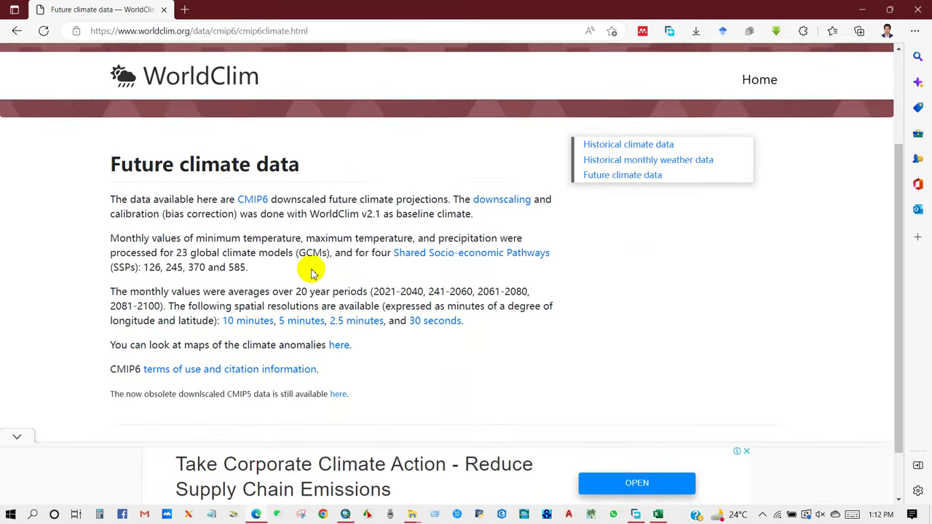
pyautogui.moveTo(109, 161); pyautogui.dragTo(302, 161)
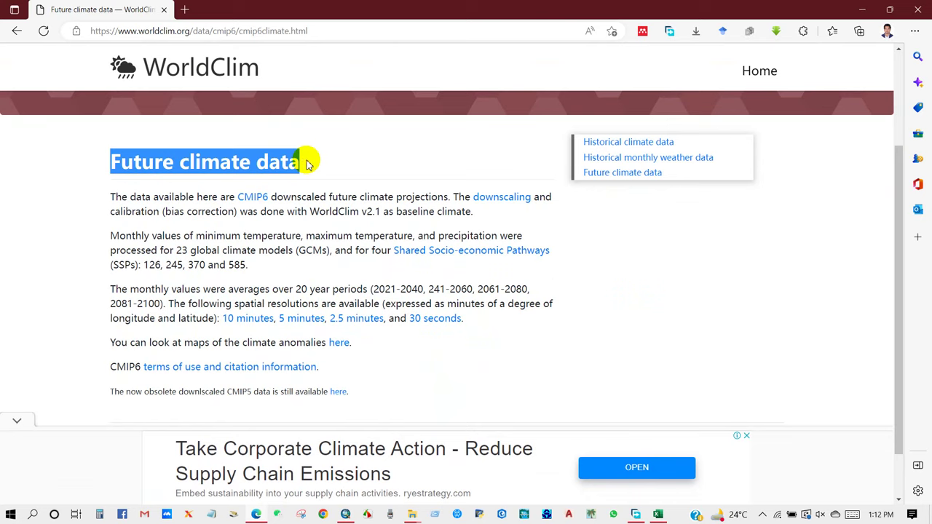
pyautogui.click(294, 162)
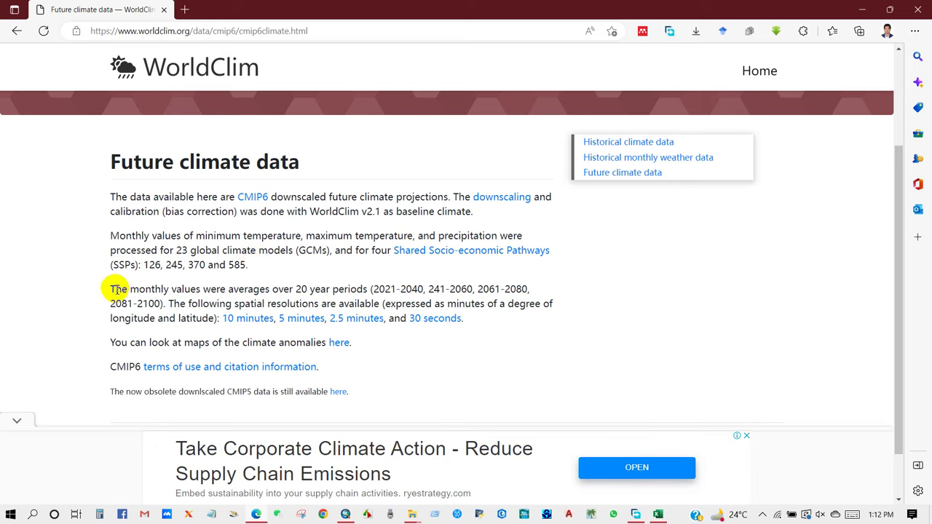
pyautogui.moveTo(463, 323); pyautogui.dragTo(114, 284)
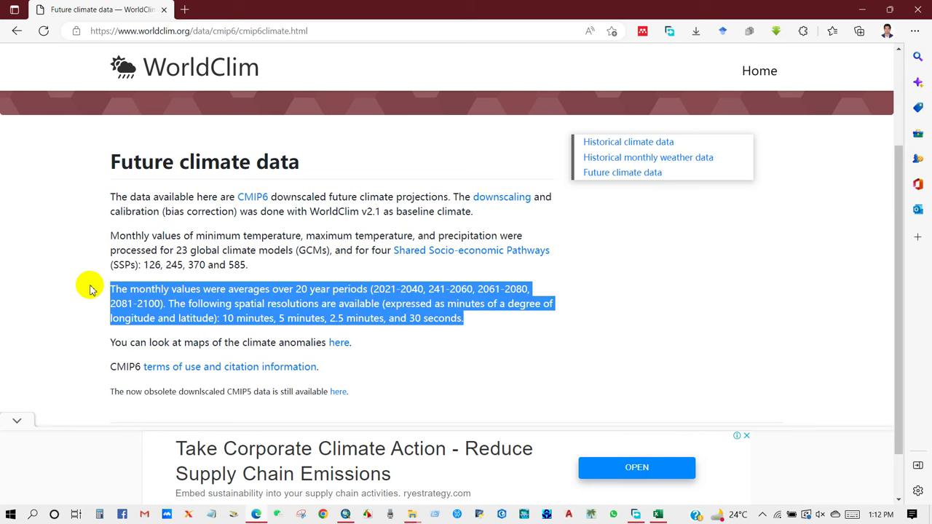
pyautogui.click(89, 289)
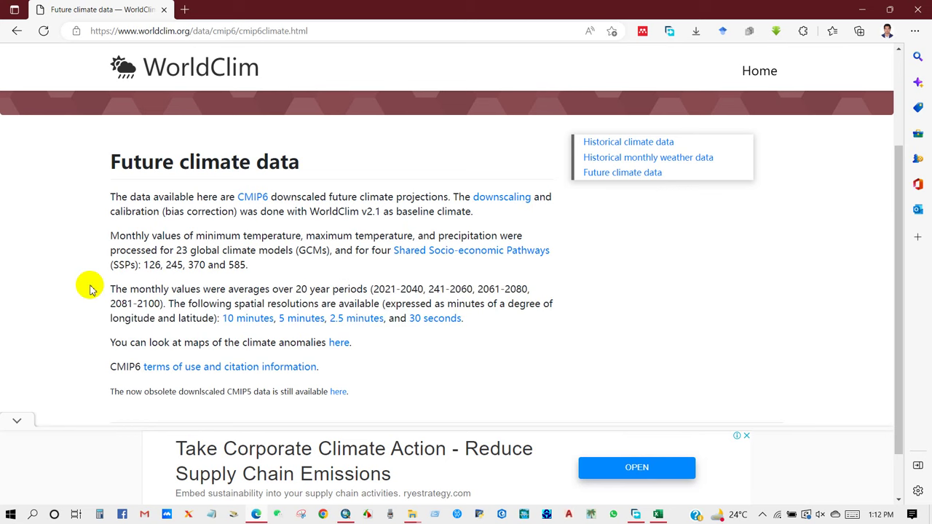
pyautogui.scroll(-2, 90, 289)
pyautogui.scroll(3, 88, 285)
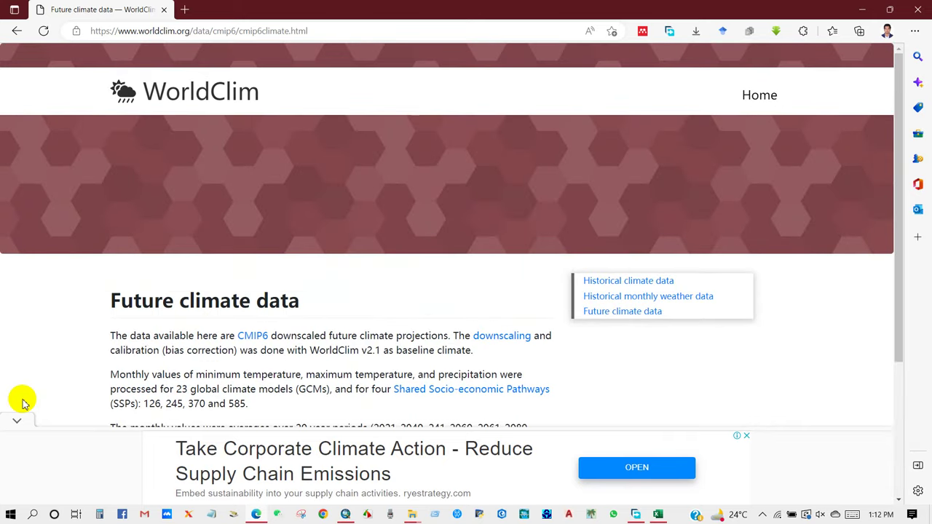
# Switch to File Explorer and check the wc2.1_30s_prec and wc2.1_30s_tavg archives on drive D
pyautogui.click(412, 515)
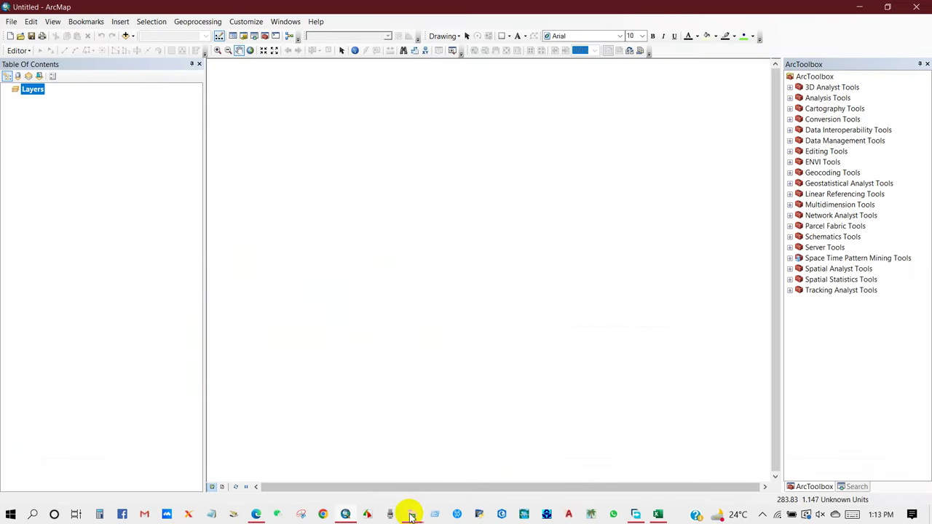
pyautogui.click(411, 514)
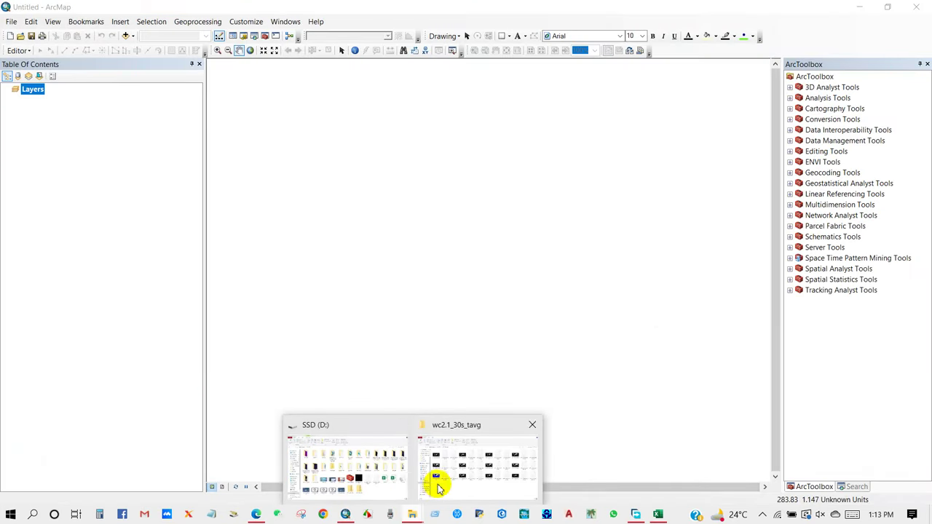
pyautogui.click(384, 478)
pyautogui.click(483, 435)
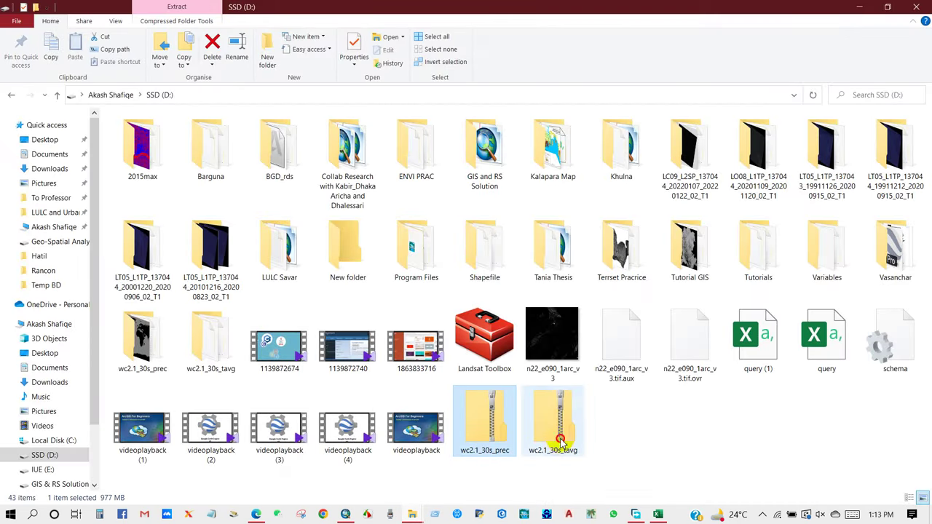
pyautogui.click(604, 439)
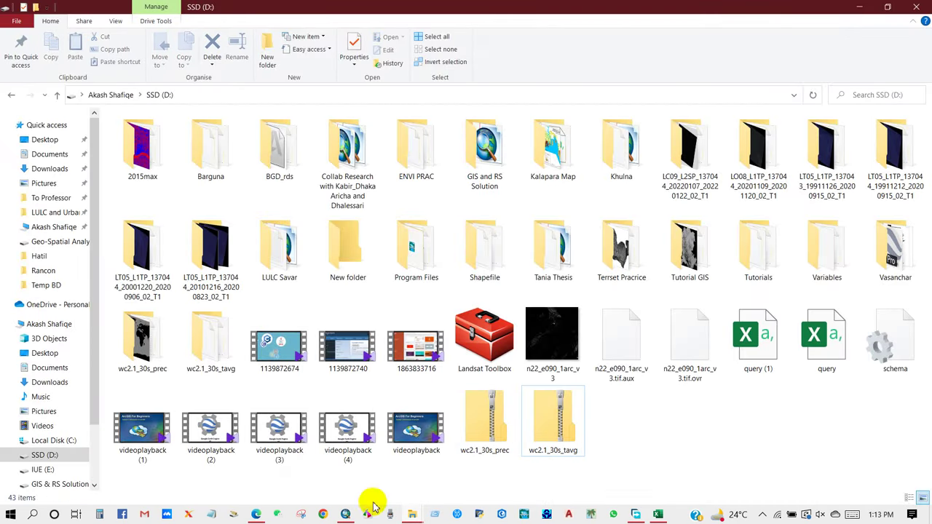
# Switch to ArcMap and add all twelve monthly precipitation rasters from the D:\wc2.1_30s_prec folder to the map
pyautogui.click(346, 514)
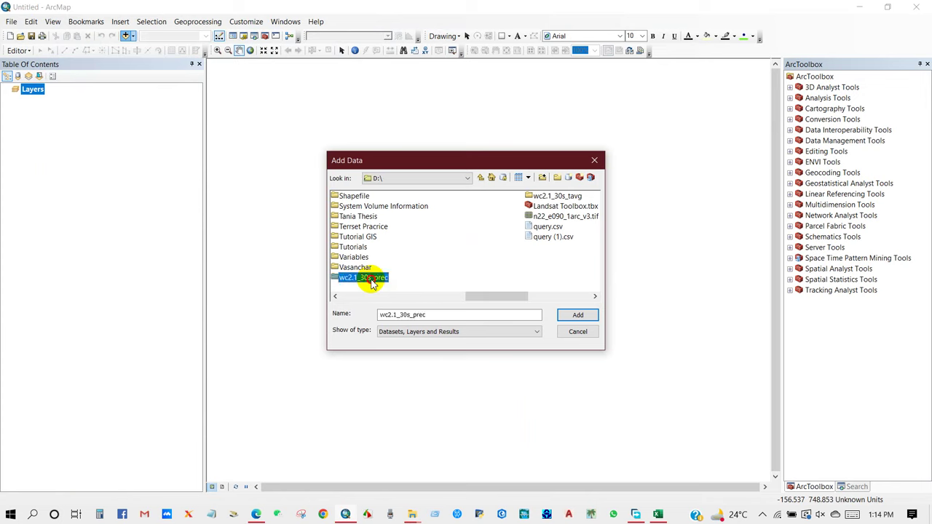
pyautogui.doubleClick(353, 277)
pyautogui.moveTo(527, 284); pyautogui.dragTo(370, 198)
pyautogui.click(575, 314)
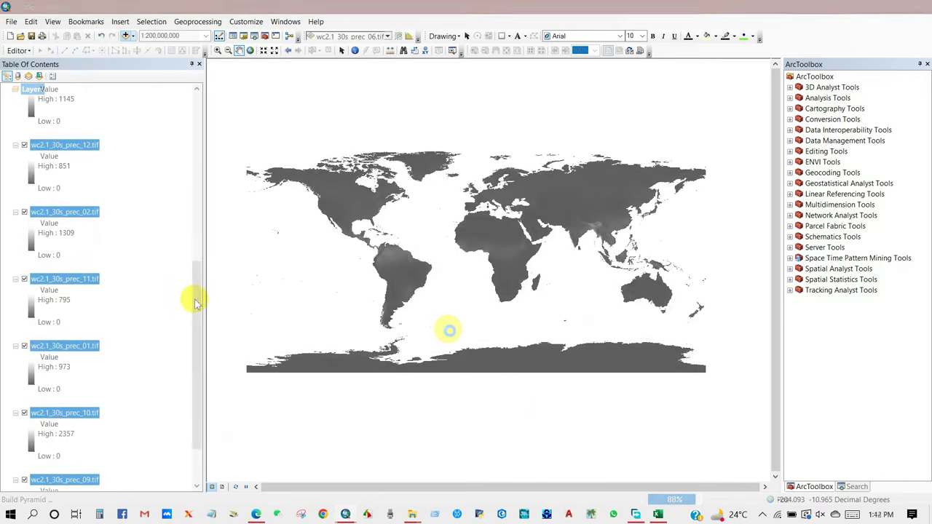
# Review the monthly precipitation raster layers in the layer list and on the world map
pyautogui.moveTo(193, 298); pyautogui.dragTo(202, 108)
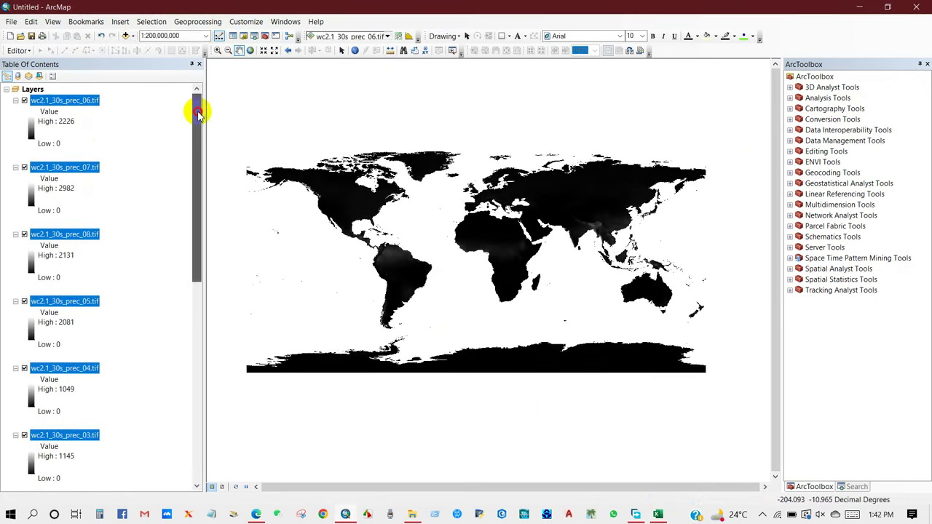
pyautogui.scroll(-5, 63, 237)
pyautogui.scroll(5, 63, 237)
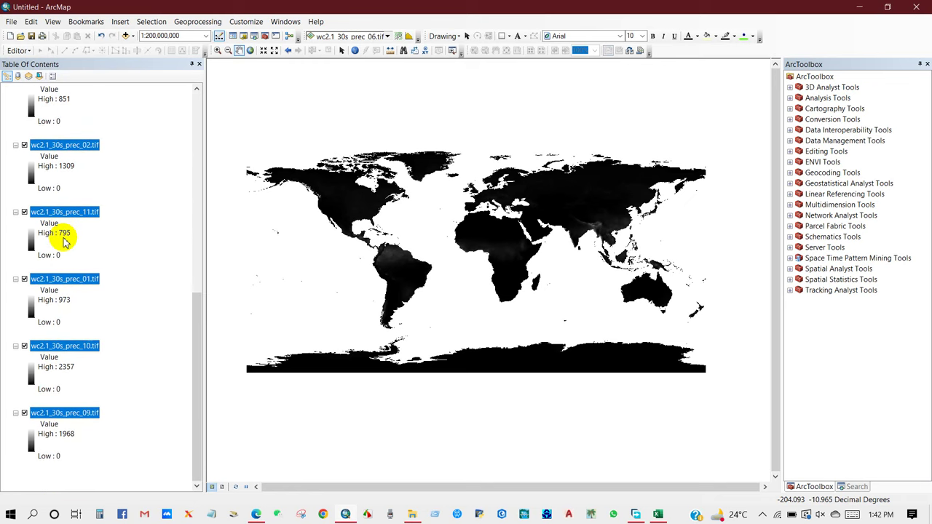
pyautogui.moveTo(447, 193); pyautogui.dragTo(439, 212)
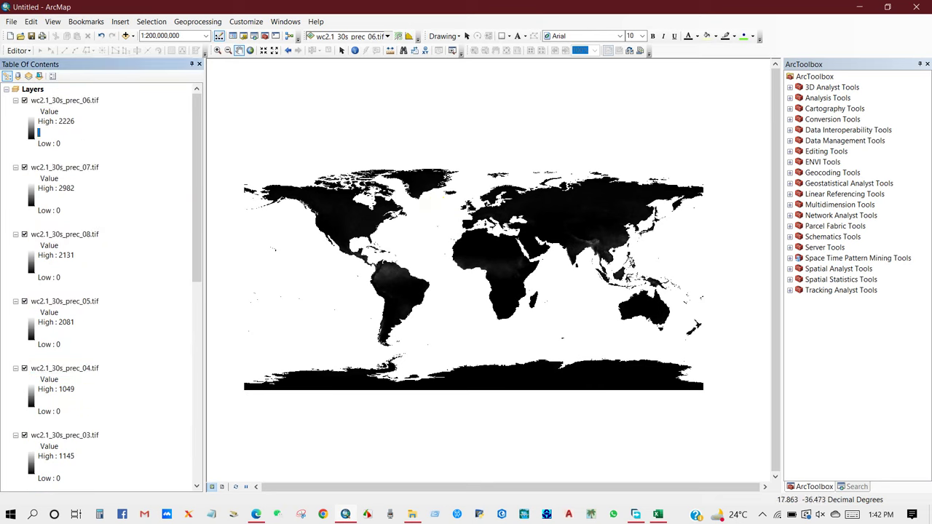
pyautogui.scroll(-5, 43, 146)
pyautogui.scroll(5, 36, 233)
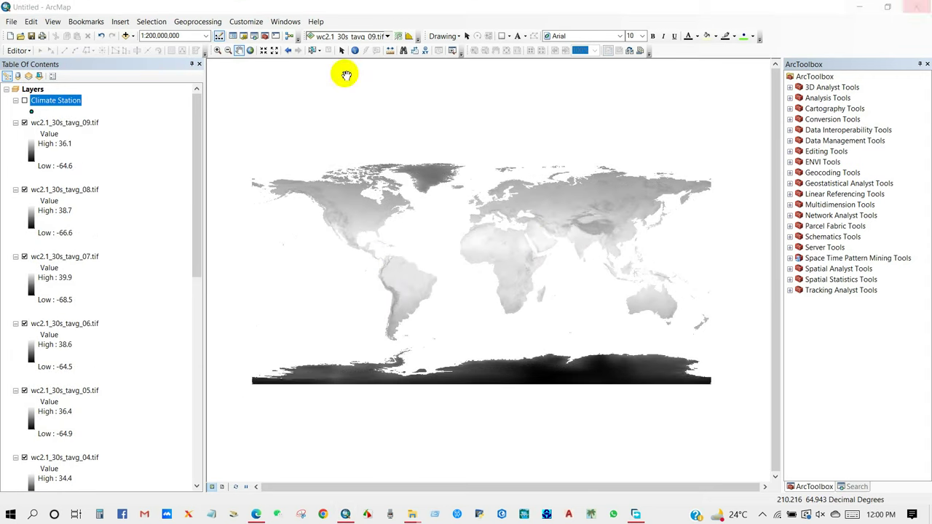
# Review the monthly average temperature (tavg) raster layers listed beneath the Climate Station layer
pyautogui.click(69, 122)
pyautogui.click(60, 189)
pyautogui.click(48, 256)
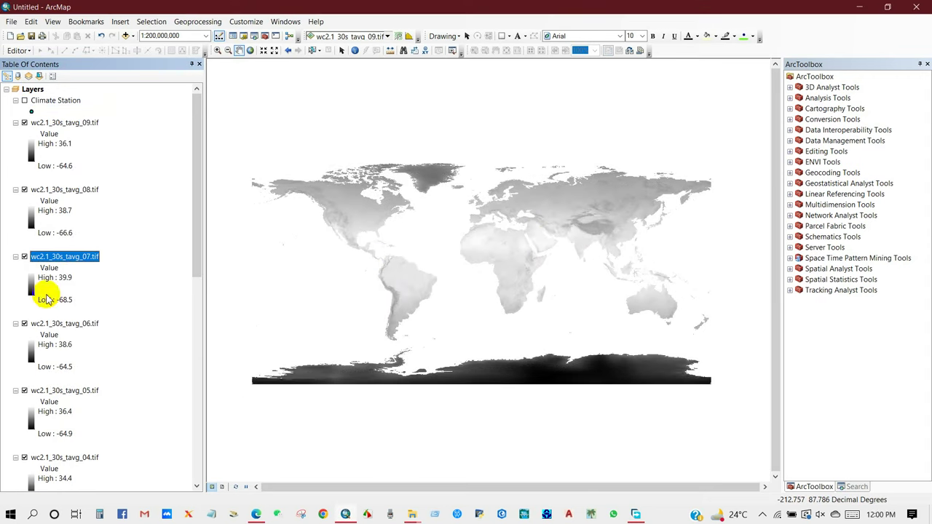
pyautogui.click(48, 322)
pyautogui.moveTo(191, 235); pyautogui.dragTo(191, 445)
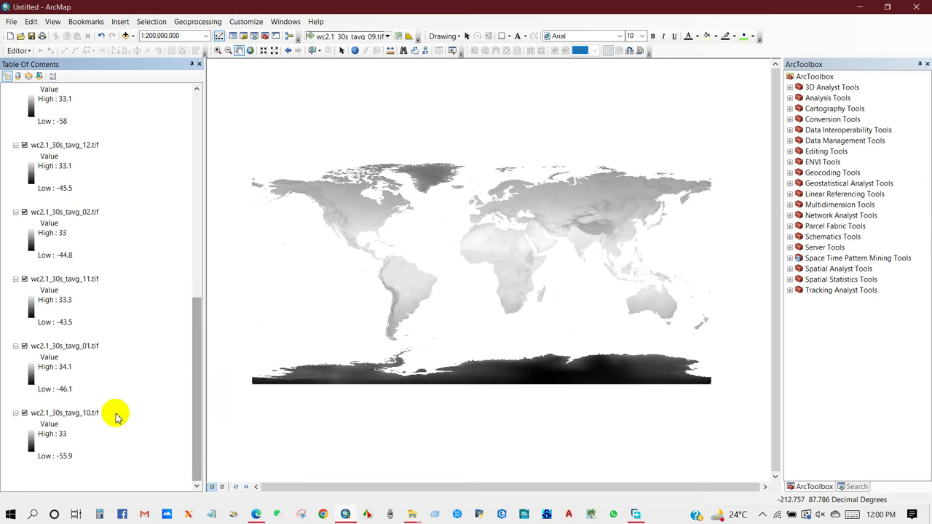
pyautogui.click(84, 414)
pyautogui.moveTo(191, 387)
pyautogui.mouseDown()
pyautogui.moveTo(198, 167)
pyautogui.moveTo(55, 111)
pyautogui.mouseUp()
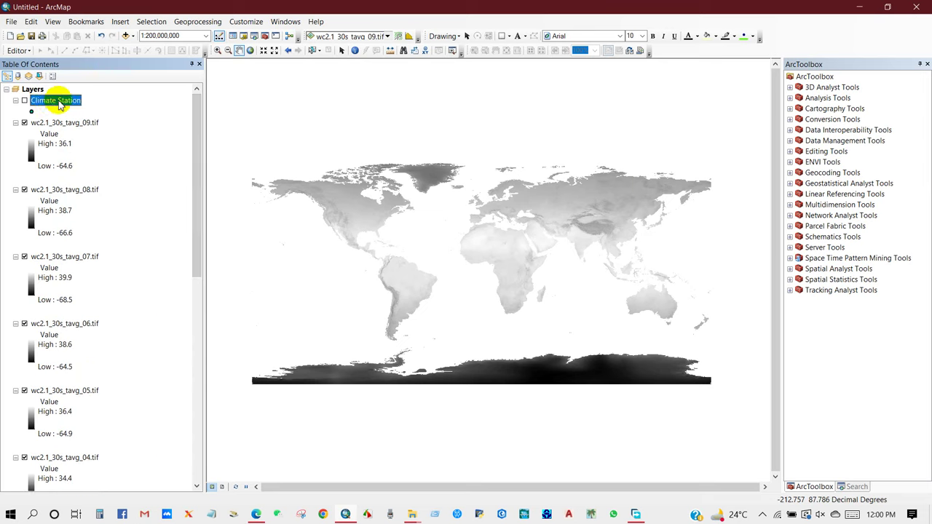
# Make the Climate Station layer visible and inspect its points over Bangladesh
pyautogui.click(25, 101)
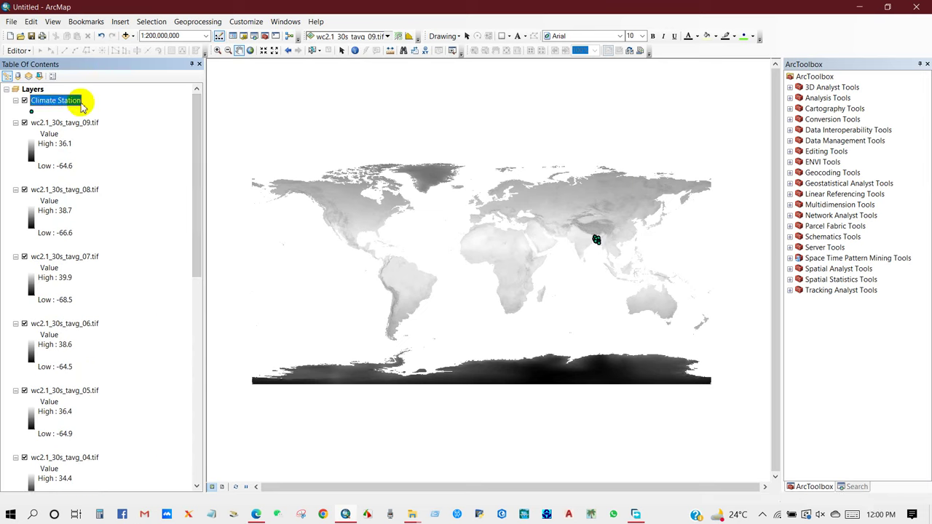
pyautogui.scroll(6, 607, 254)
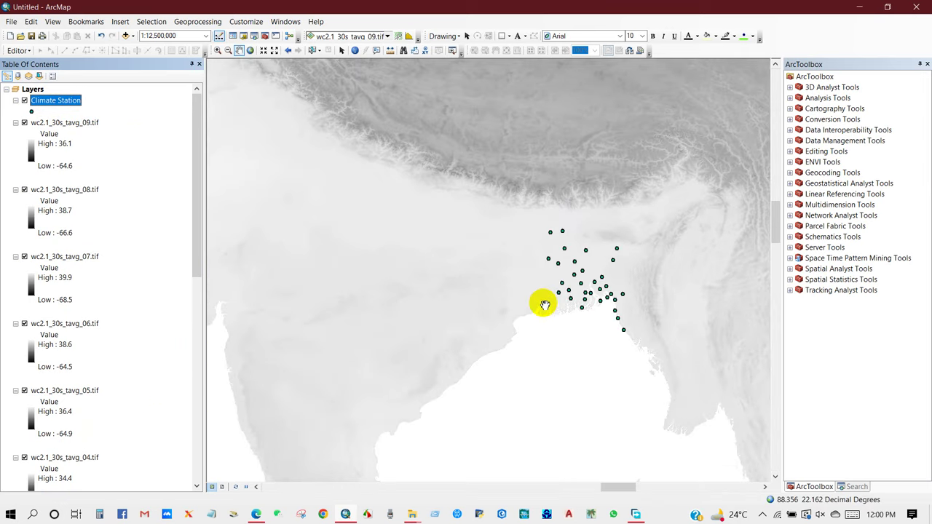
pyautogui.moveTo(543, 303); pyautogui.dragTo(479, 302)
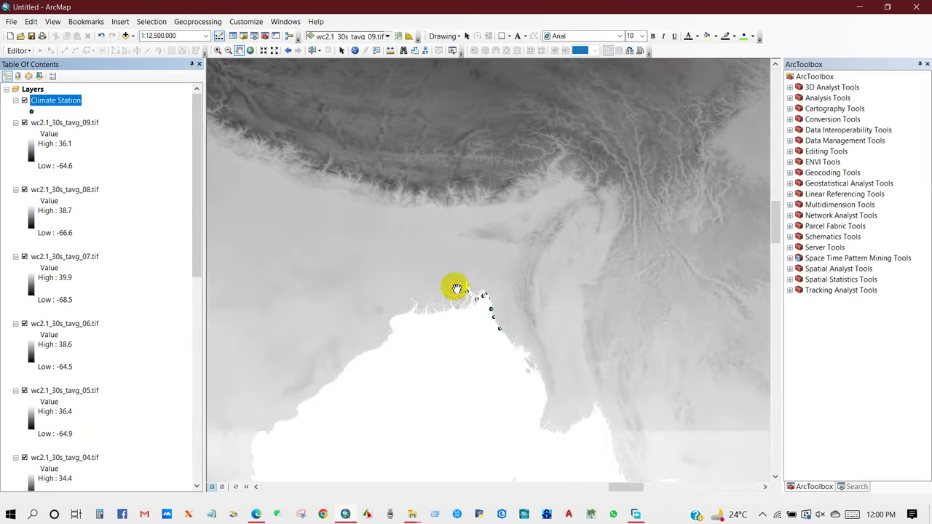
pyautogui.scroll(2, 428, 275)
pyautogui.scroll(1, 428, 275)
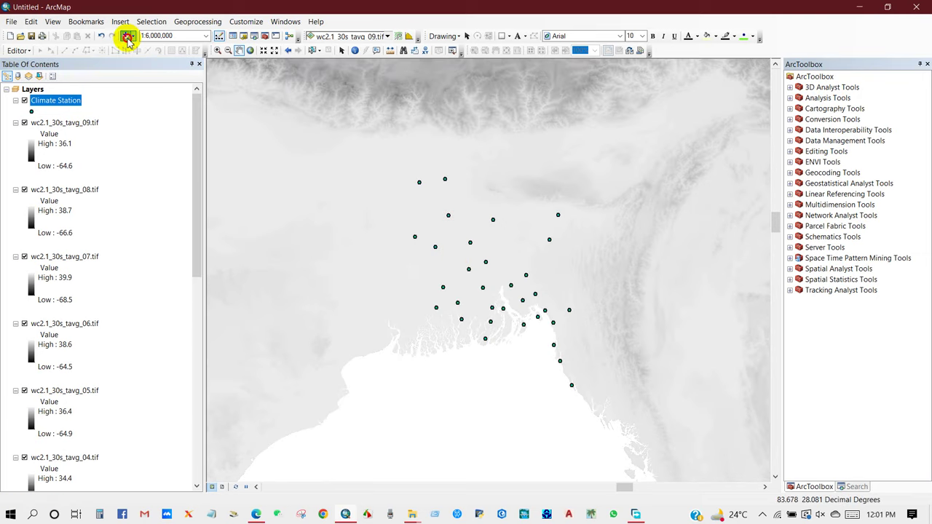
# Add the district layer from the district folder of the Bangladesh administrative boundary data to the map
pyautogui.click(128, 38)
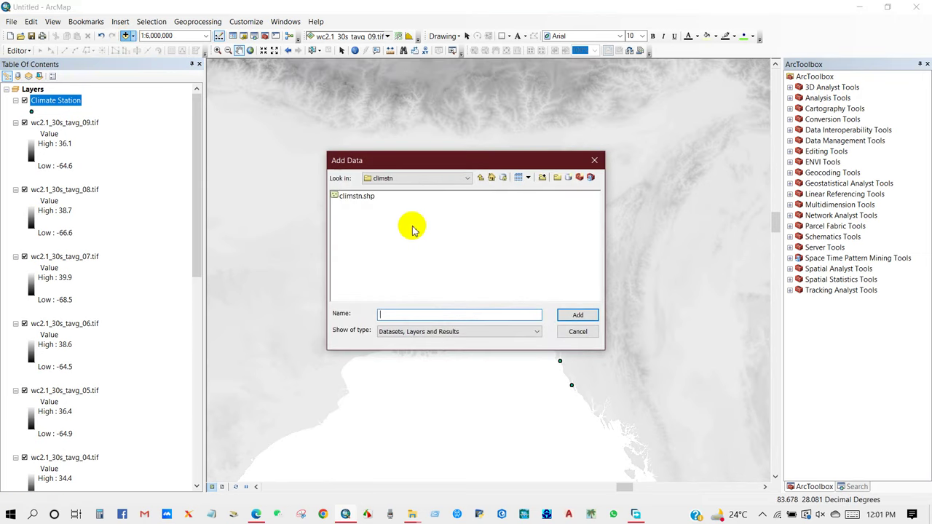
pyautogui.click(479, 179)
pyautogui.doubleClick(435, 198)
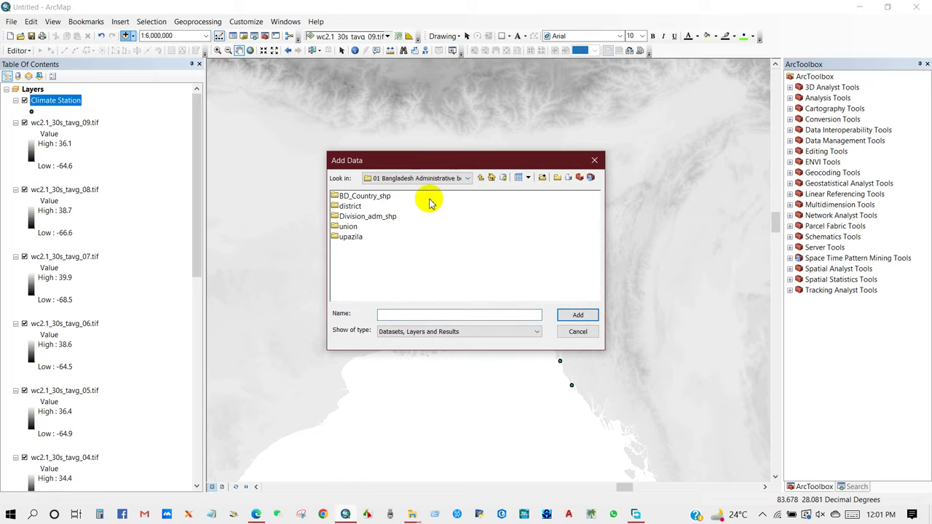
pyautogui.doubleClick(356, 207)
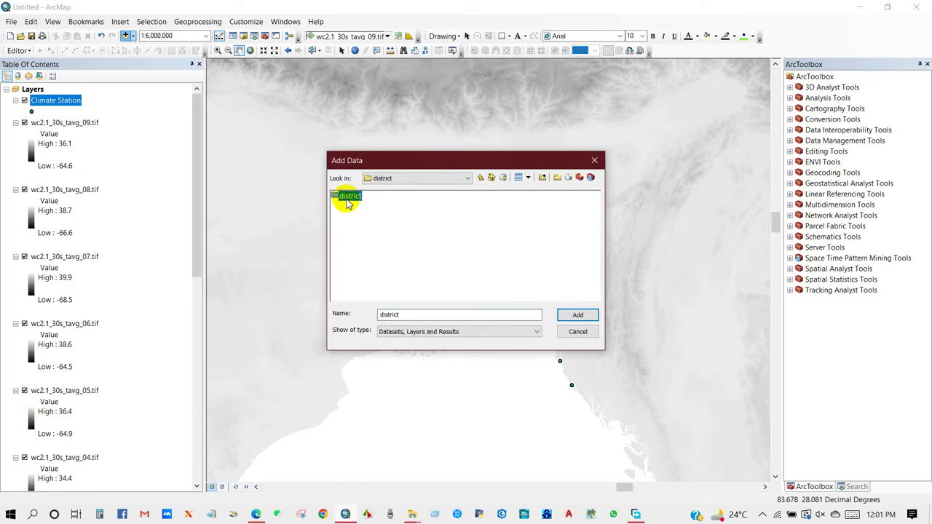
pyautogui.click(577, 314)
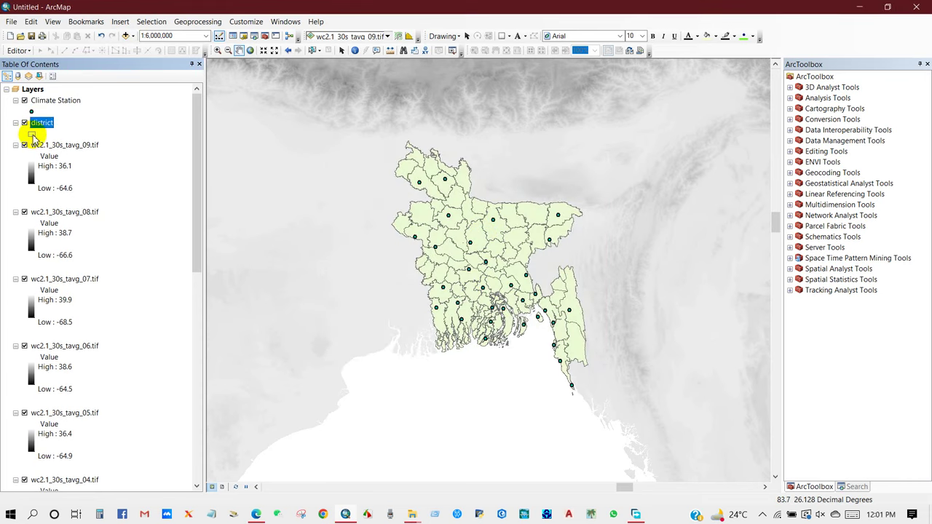
# Change the district layer's fill symbol to Hollow
pyautogui.click(32, 134)
pyautogui.click(359, 210)
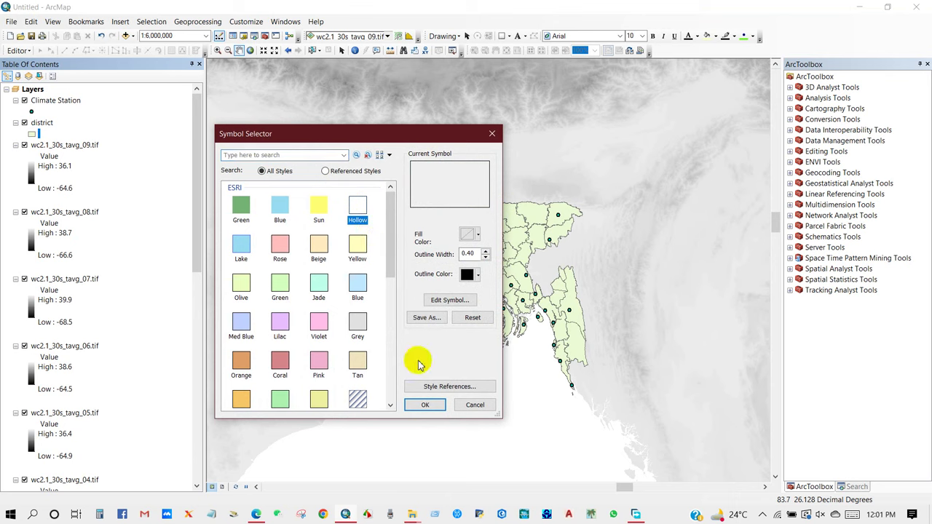
pyautogui.click(423, 405)
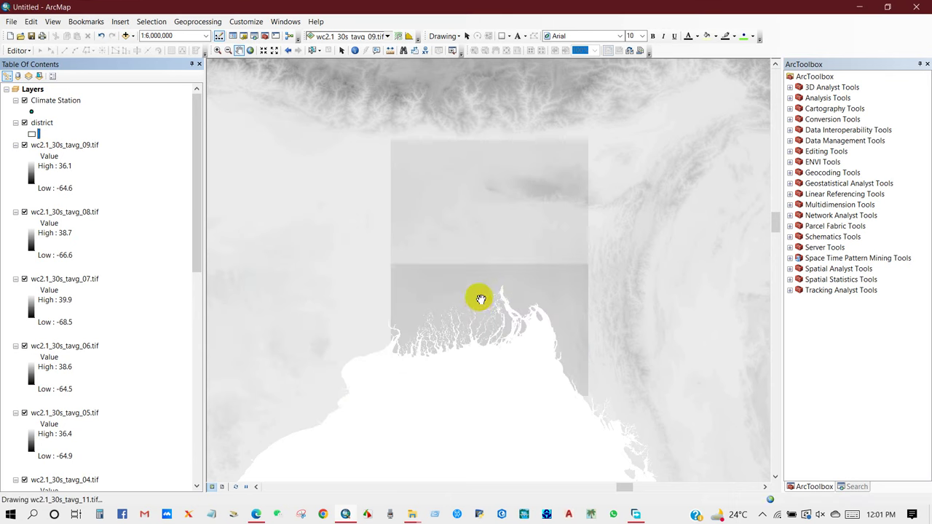
# Open the Sample tool from the Extraction toolset of Spatial Analyst Tools
pyautogui.click(789, 269)
pyautogui.scroll(-1, 792, 295)
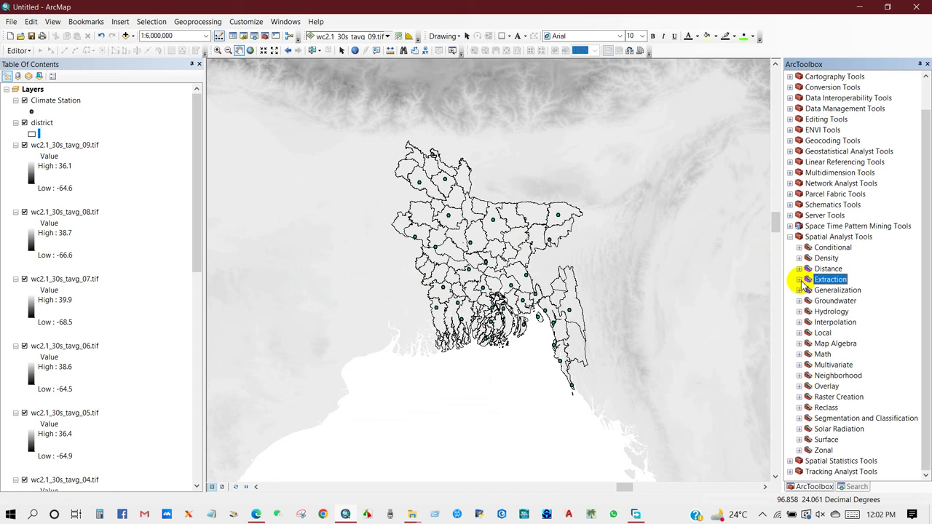
pyautogui.click(798, 280)
pyautogui.click(835, 377)
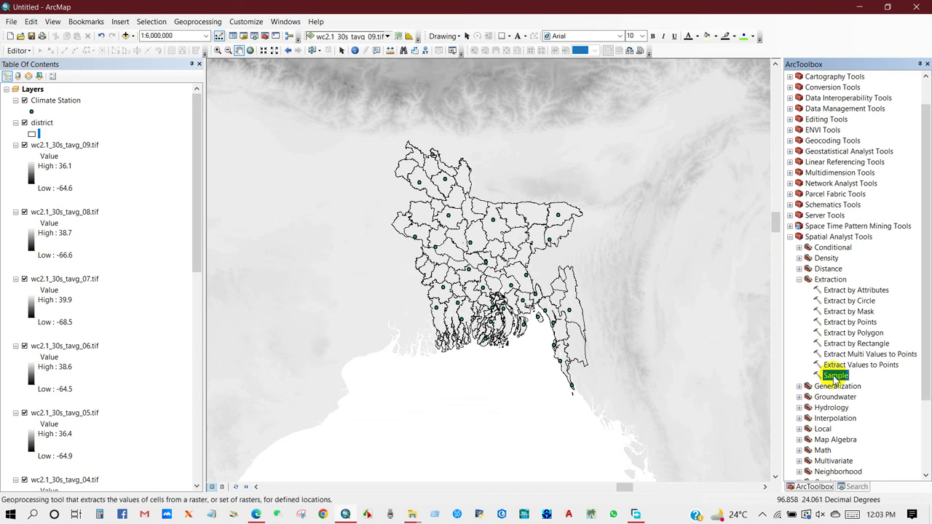
pyautogui.doubleClick(835, 376)
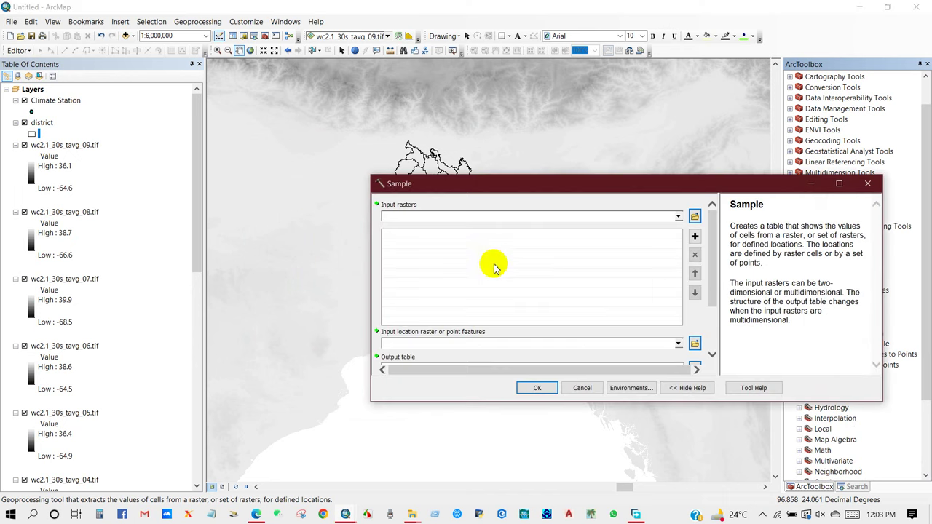
pyautogui.moveTo(514, 185); pyautogui.dragTo(394, 121)
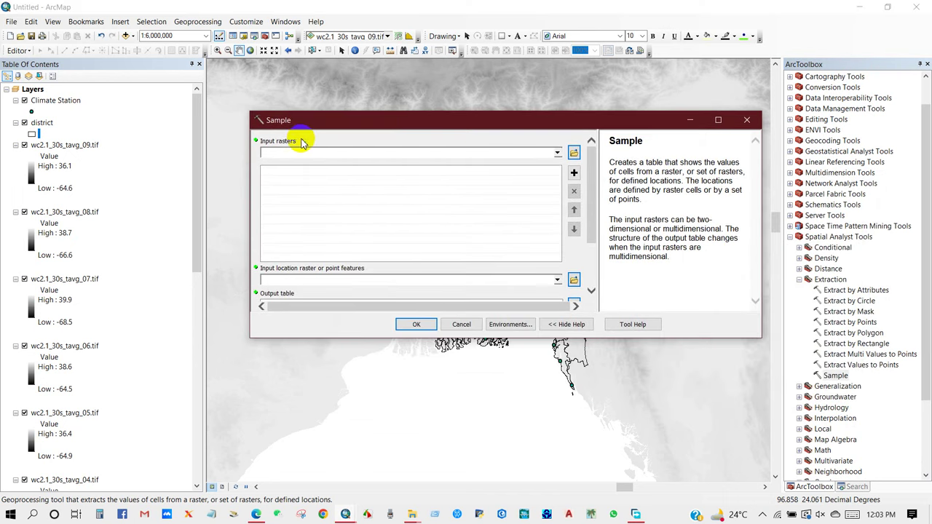
# Add the monthly wc2.1_30s_tavg rasters one after another as input rasters for the Sample tool
pyautogui.click(557, 155)
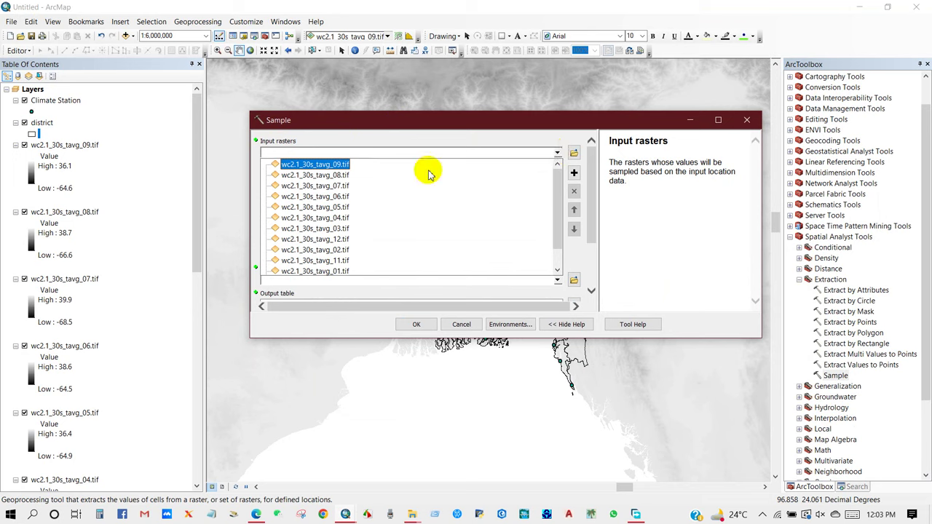
pyautogui.scroll(-1, 313, 179)
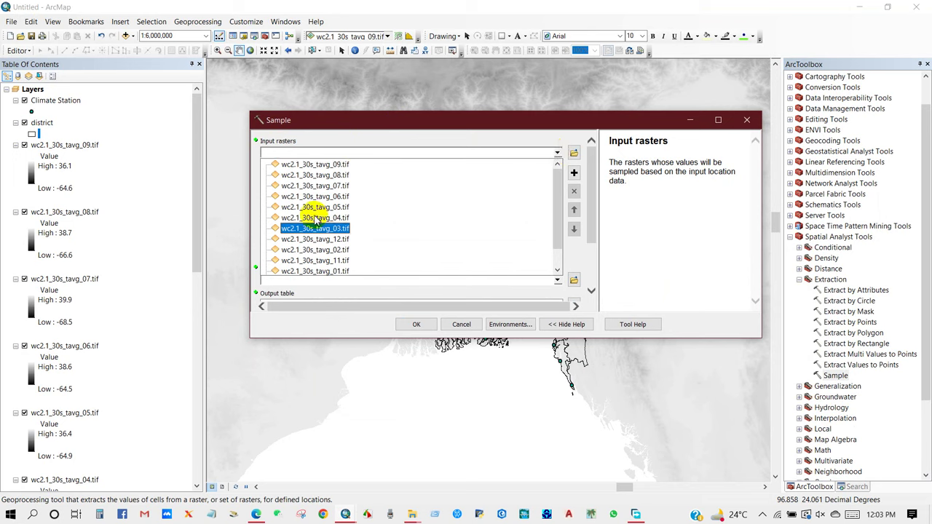
pyautogui.scroll(1, 317, 201)
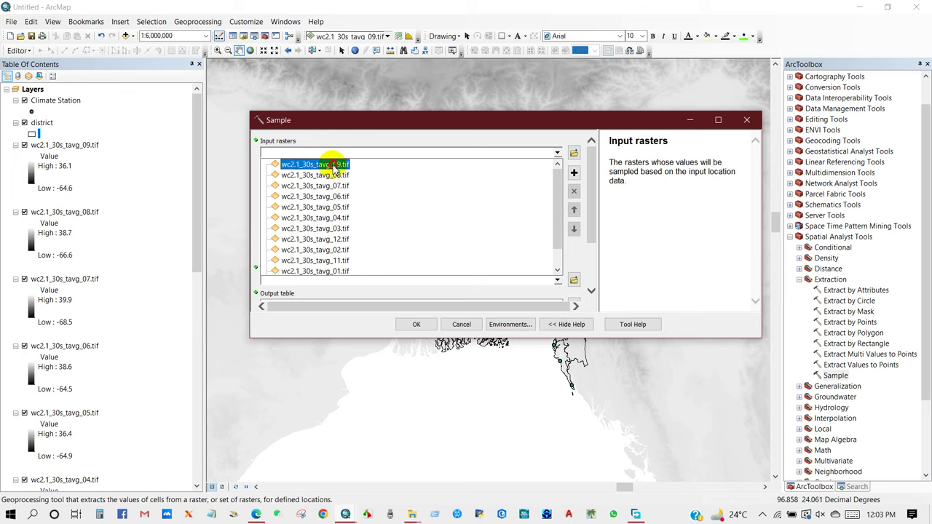
pyautogui.click(333, 165)
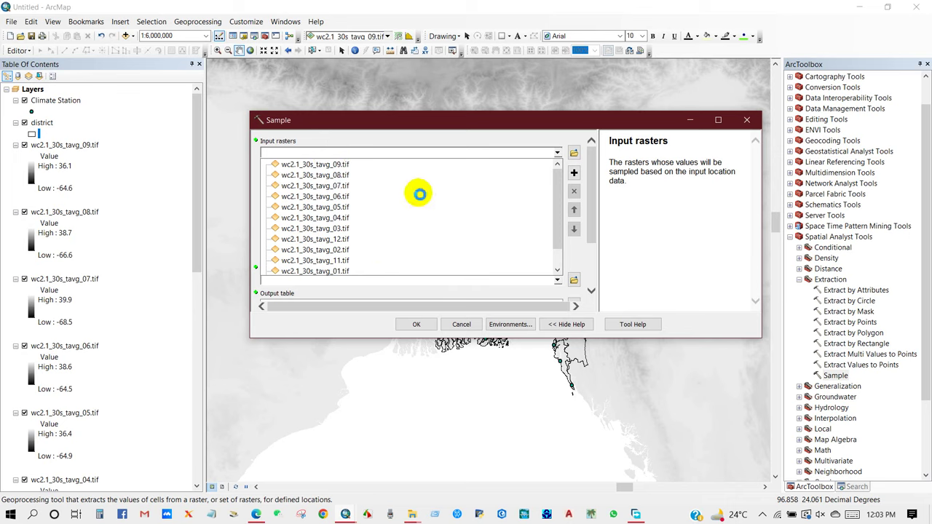
pyautogui.click(557, 154)
pyautogui.click(343, 175)
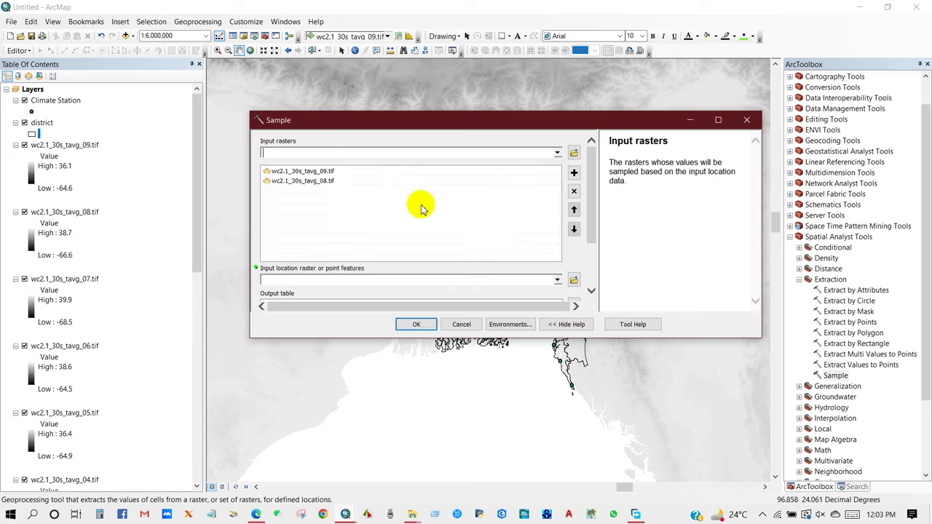
pyautogui.click(556, 154)
pyautogui.click(335, 185)
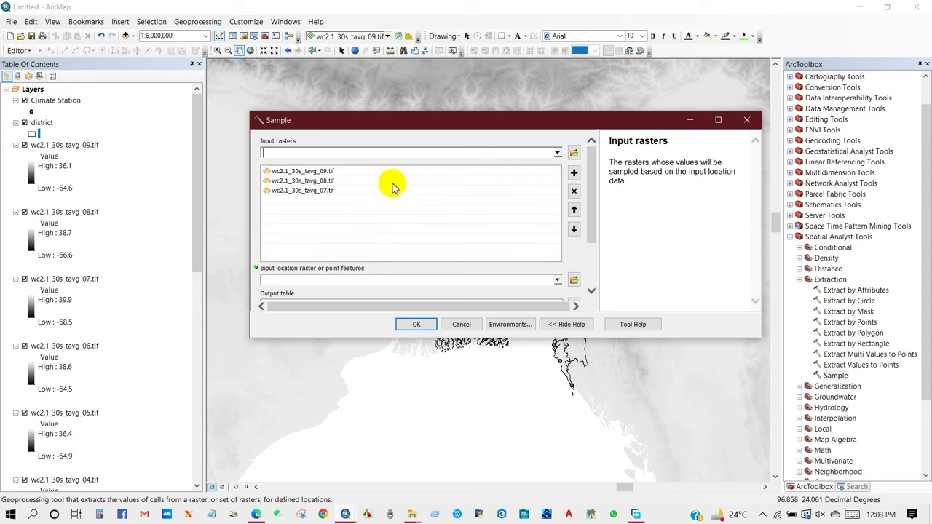
pyautogui.click(557, 154)
pyautogui.click(345, 203)
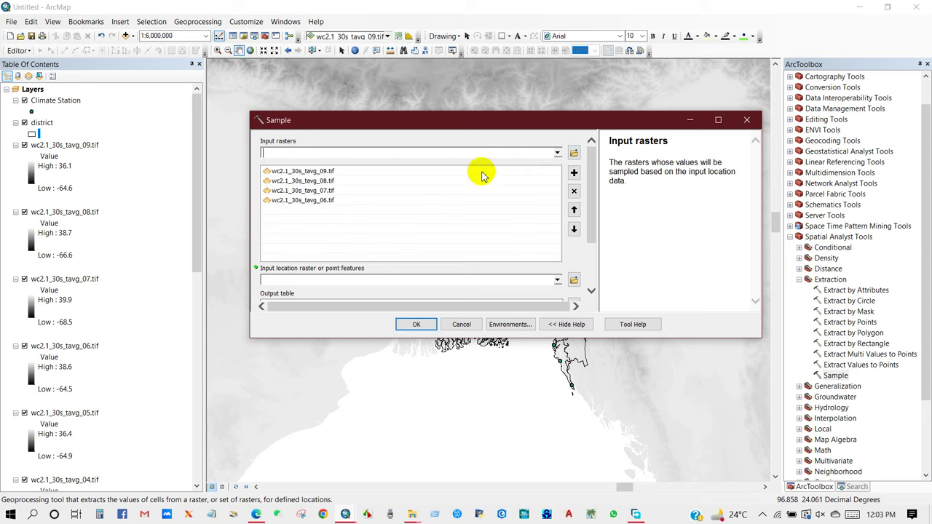
pyautogui.click(556, 155)
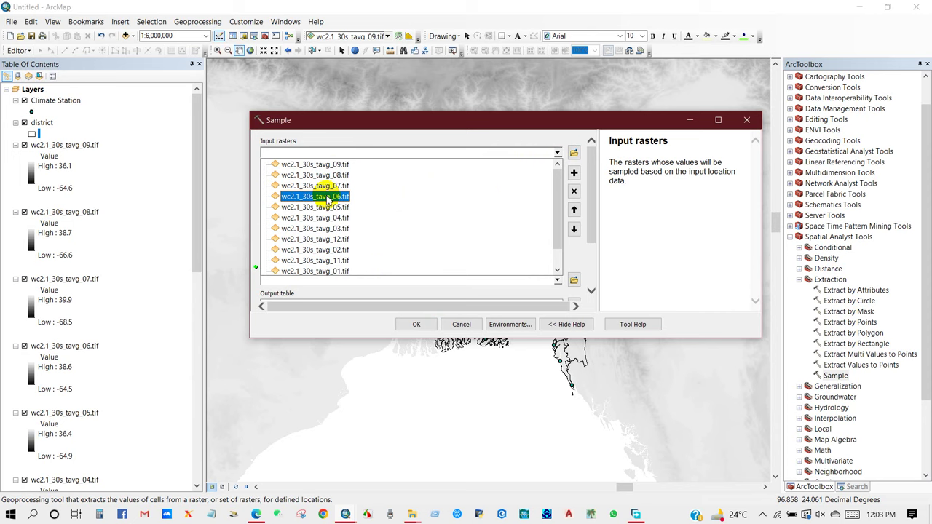
pyautogui.click(374, 208)
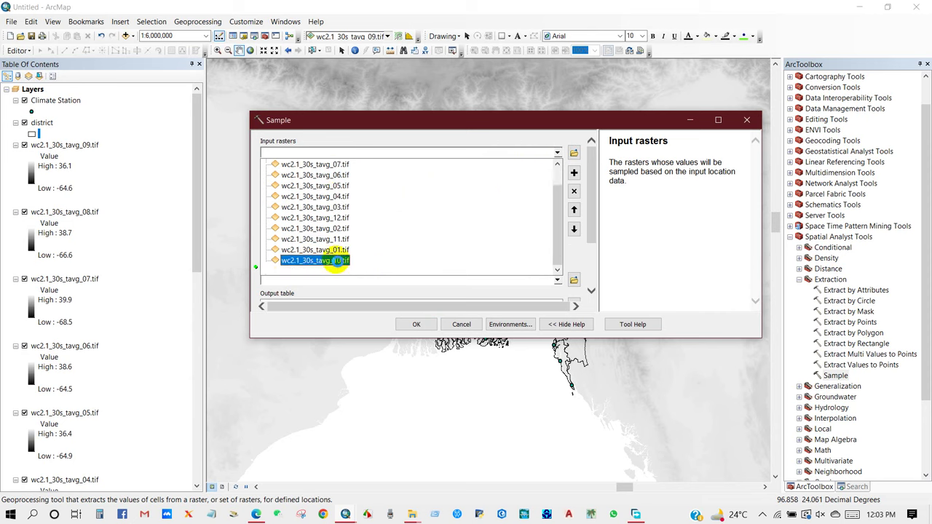
pyautogui.click(331, 259)
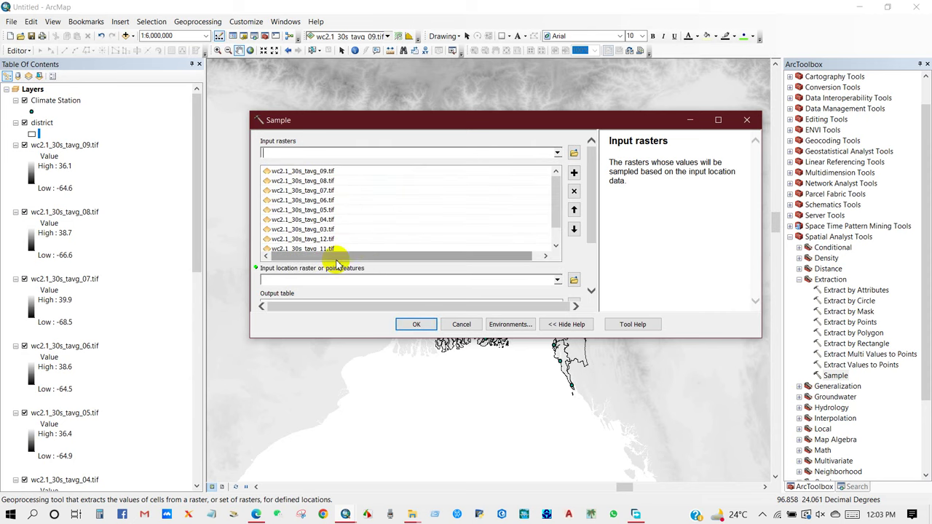
pyautogui.click(557, 153)
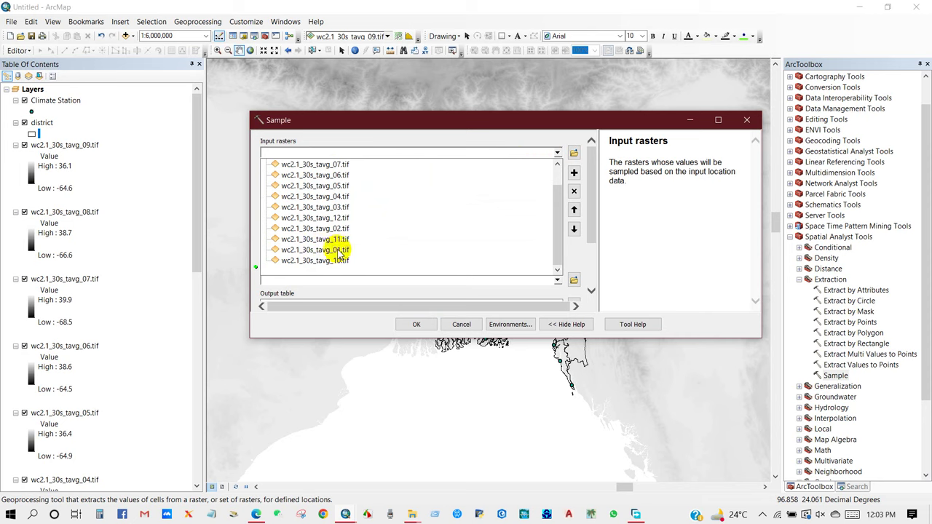
pyautogui.click(342, 249)
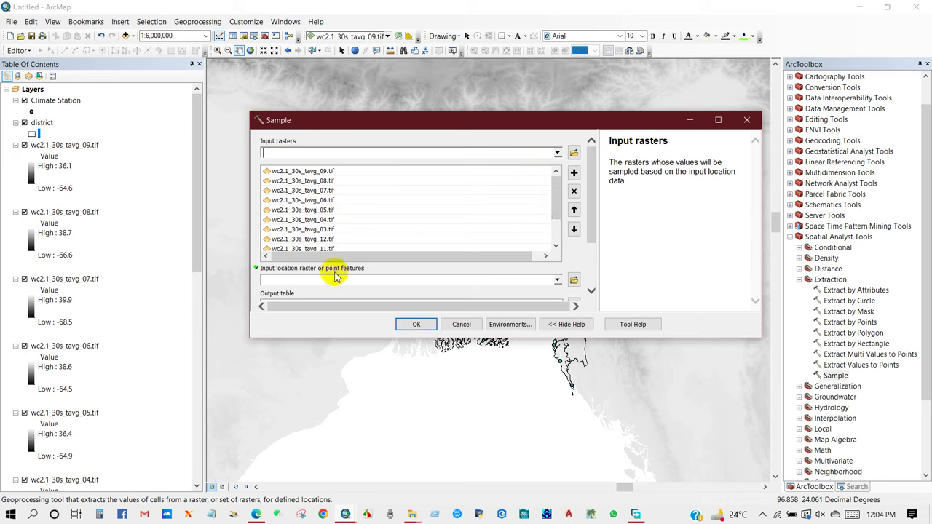
# Set Climate Station as the input point features and run Sample with NEAREST resampling and FID as the unique ID field
pyautogui.click(555, 281)
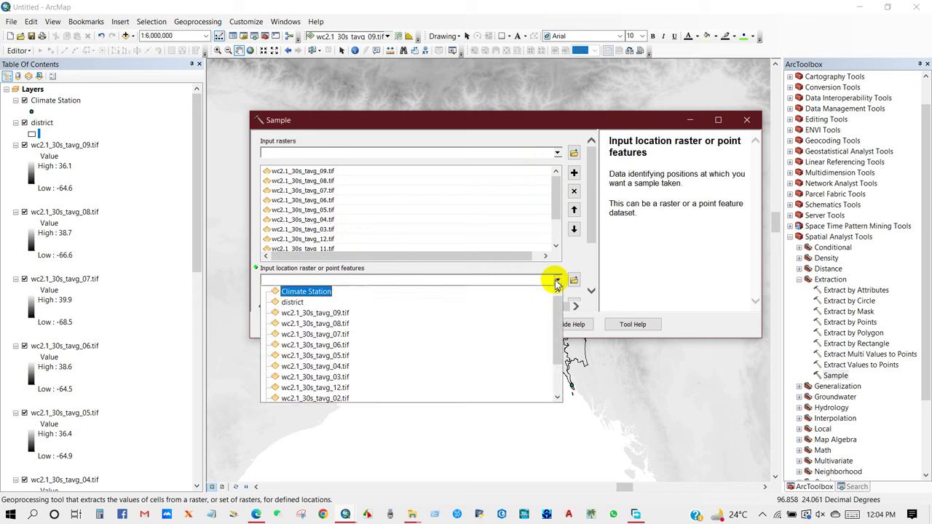
pyautogui.click(307, 292)
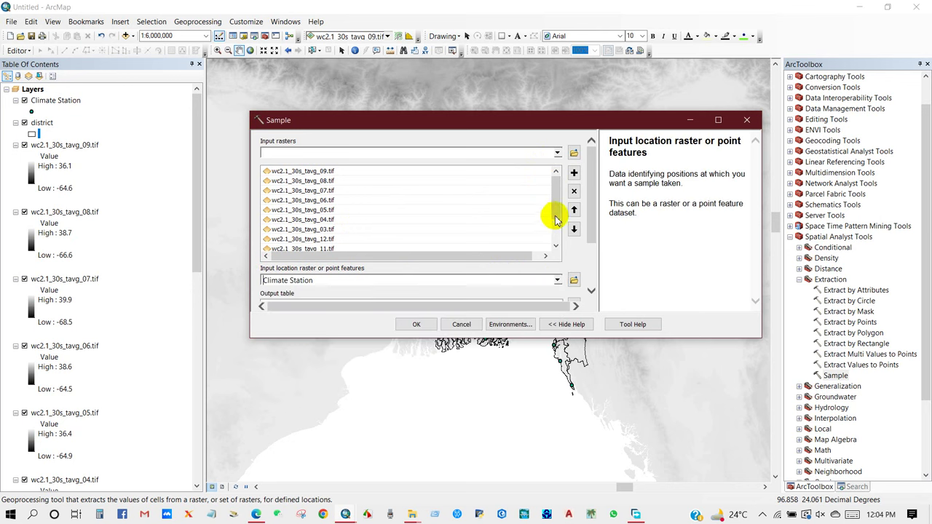
pyautogui.moveTo(588, 187); pyautogui.dragTo(590, 256)
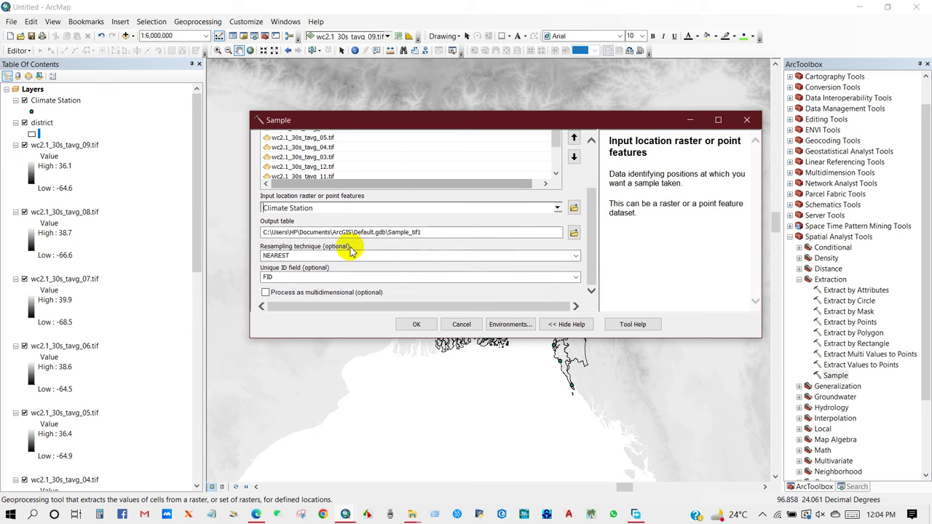
pyautogui.click(416, 324)
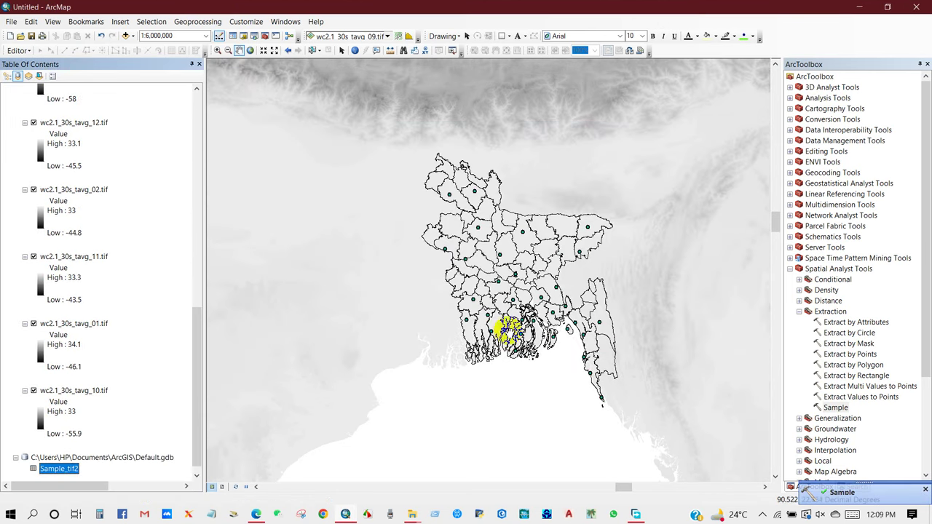
# Open the Sample_tif2 table, examine the extracted monthly temperature values for each station, and close it
pyautogui.scroll(-1, 106, 438)
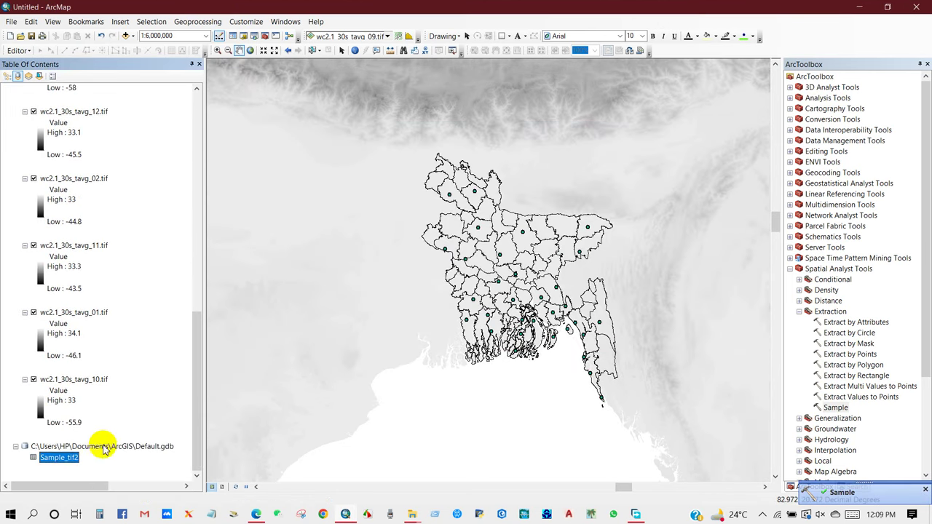
pyautogui.rightClick(67, 457)
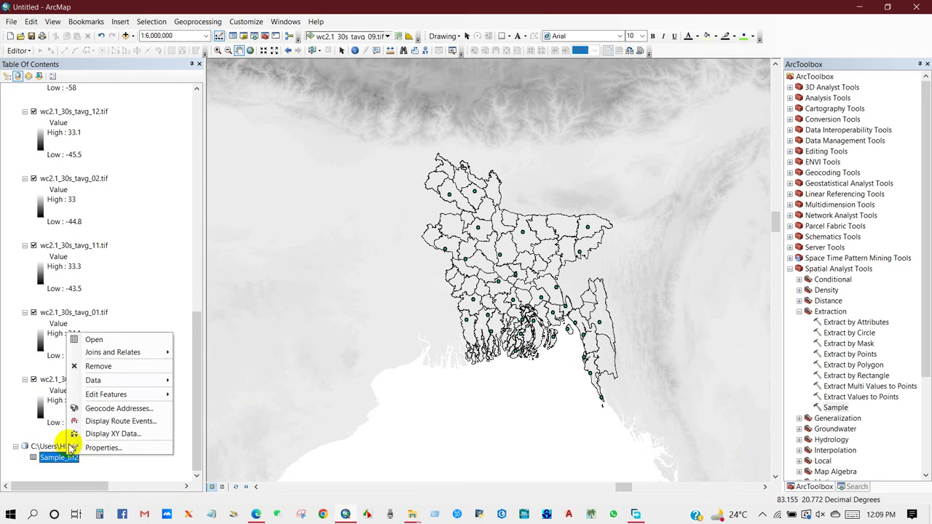
pyautogui.click(93, 339)
pyautogui.moveTo(293, 433); pyautogui.dragTo(214, 434)
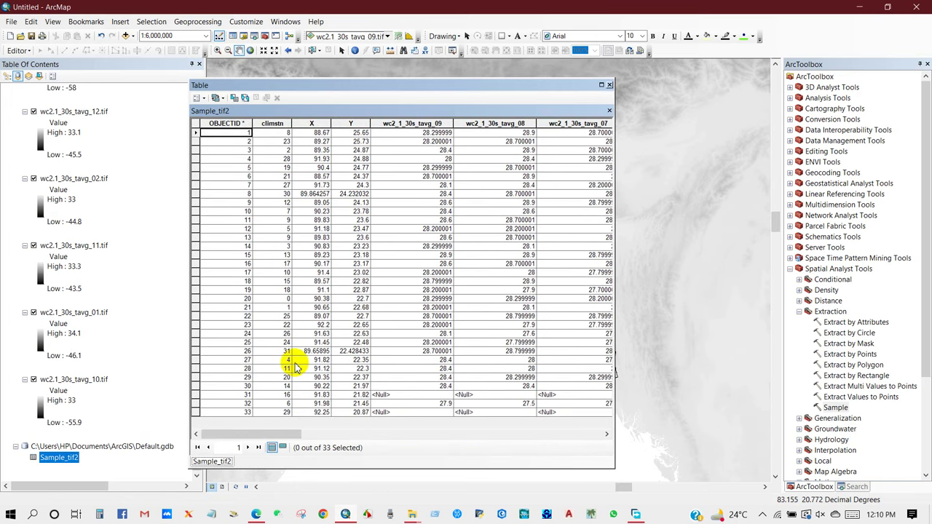
pyautogui.click(610, 85)
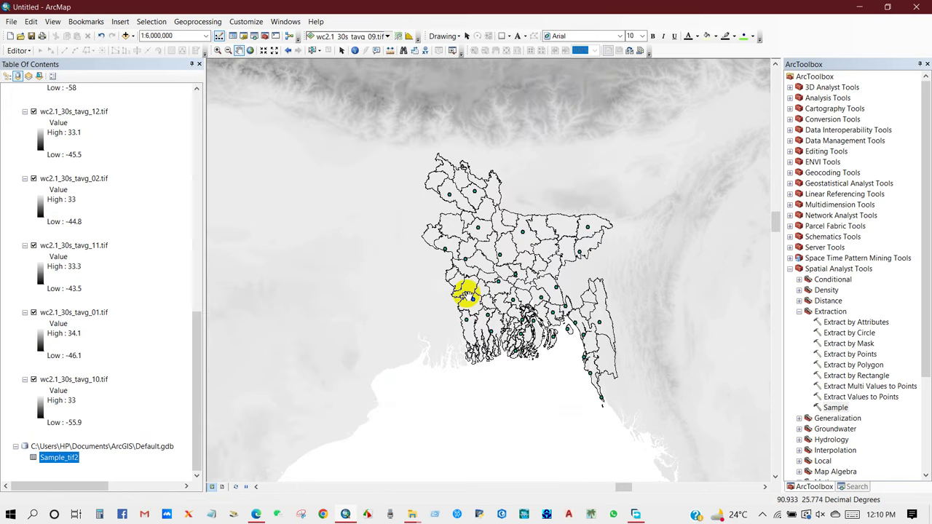
# Open the Table To Excel tool from the Excel toolset of Conversion Tools and set Sample_tif2 as its input table
pyautogui.click(798, 310)
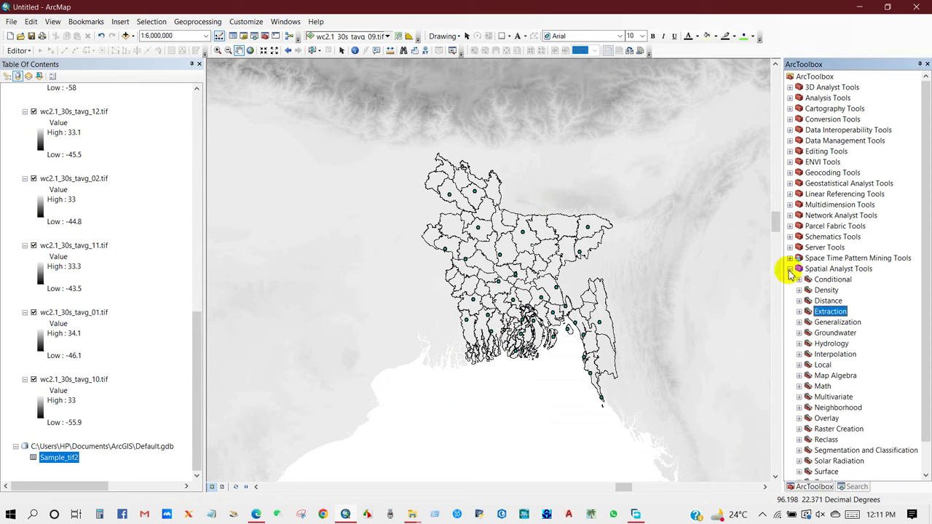
pyautogui.click(789, 268)
pyautogui.click(815, 119)
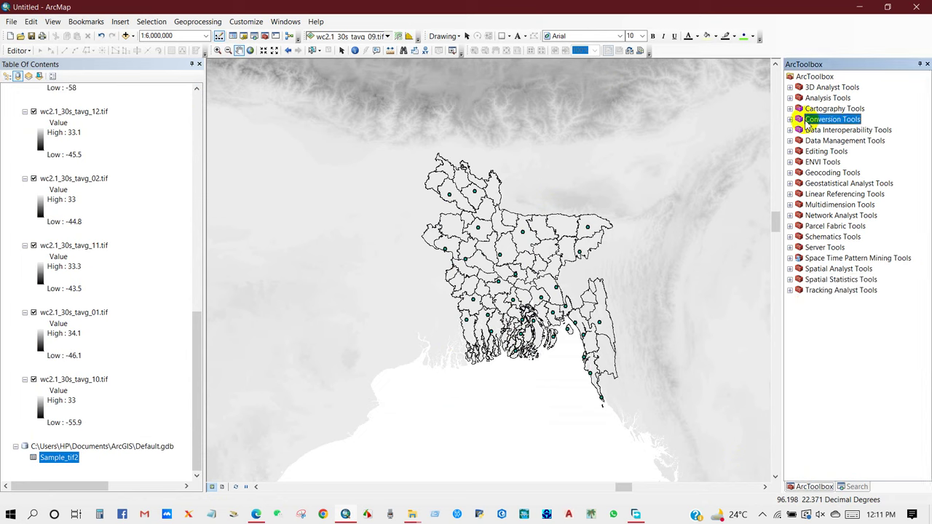
pyautogui.click(790, 119)
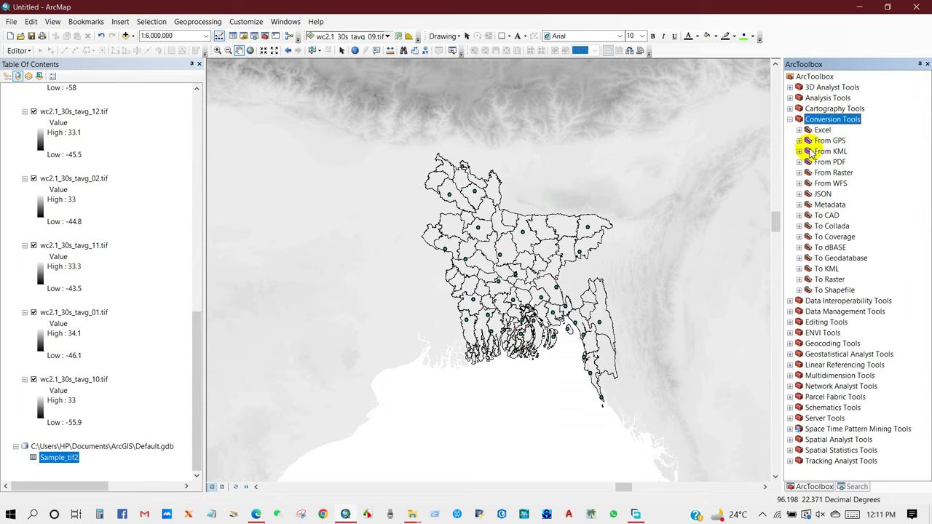
pyautogui.click(798, 130)
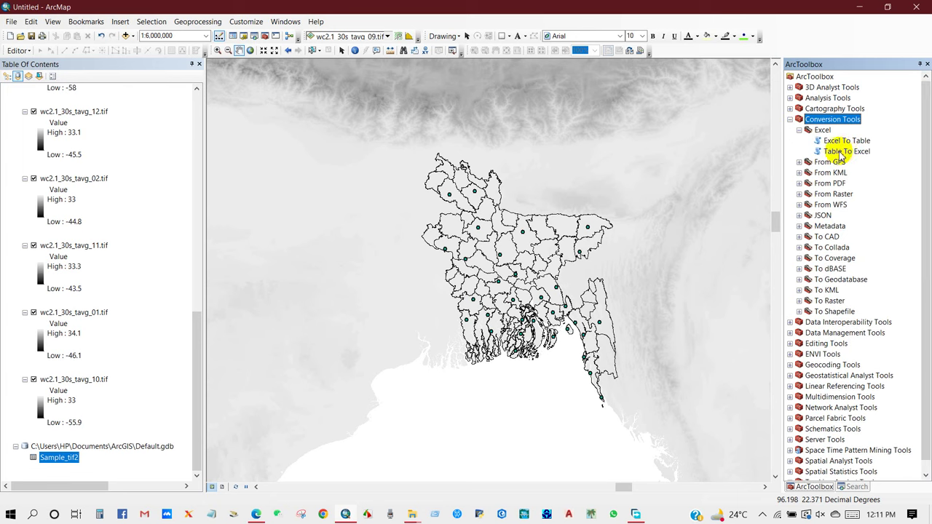
pyautogui.click(844, 151)
pyautogui.doubleClick(845, 151)
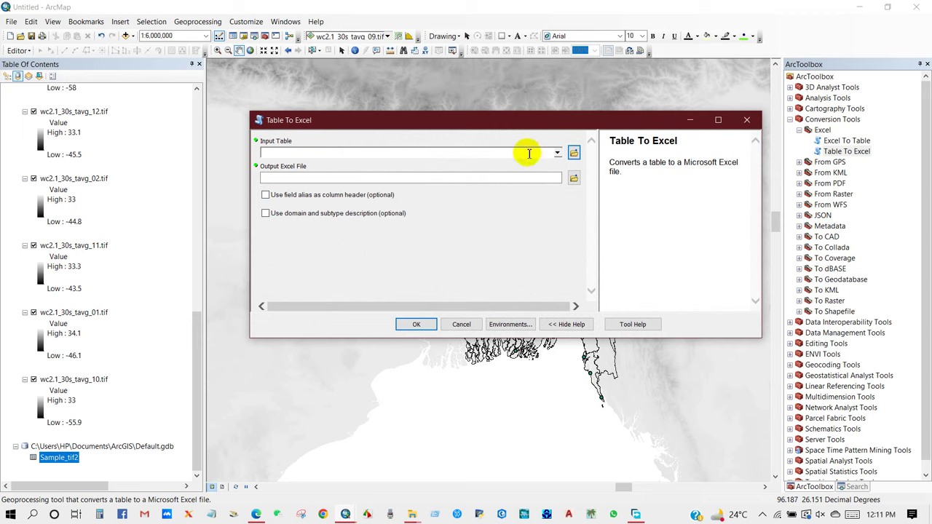
pyautogui.click(557, 152)
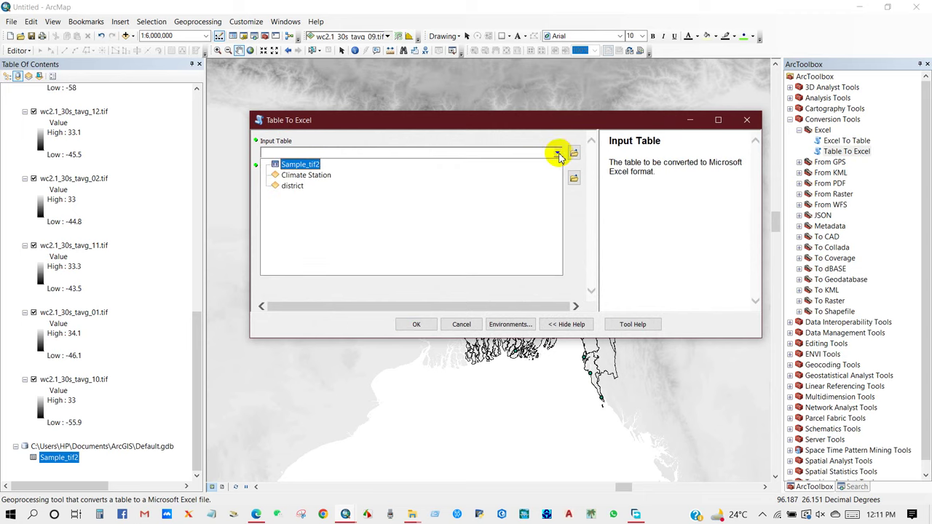
pyautogui.click(308, 168)
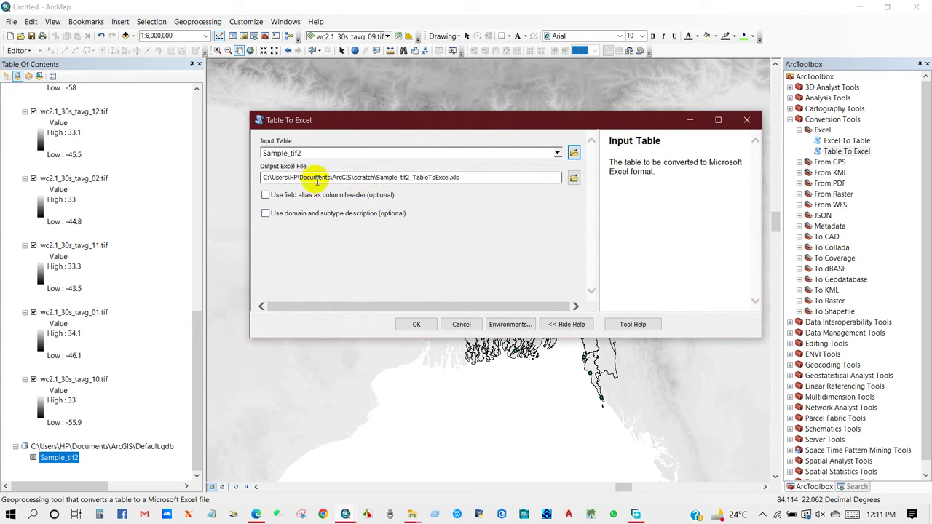
pyautogui.click(574, 179)
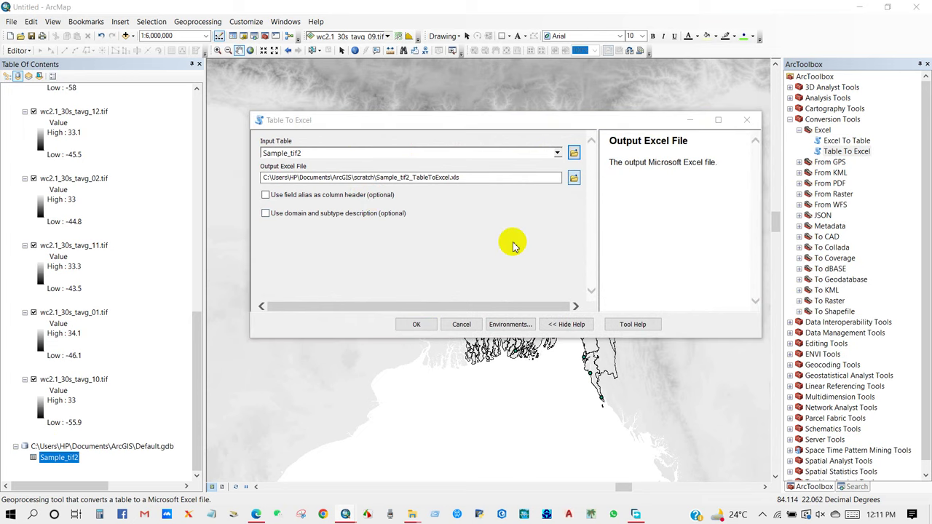
pyautogui.click(594, 129)
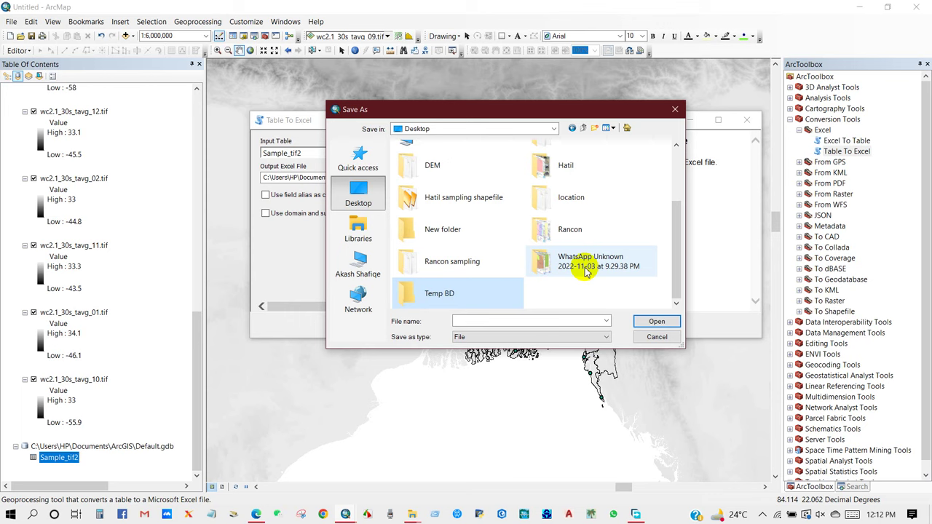
pyautogui.press('Escape')
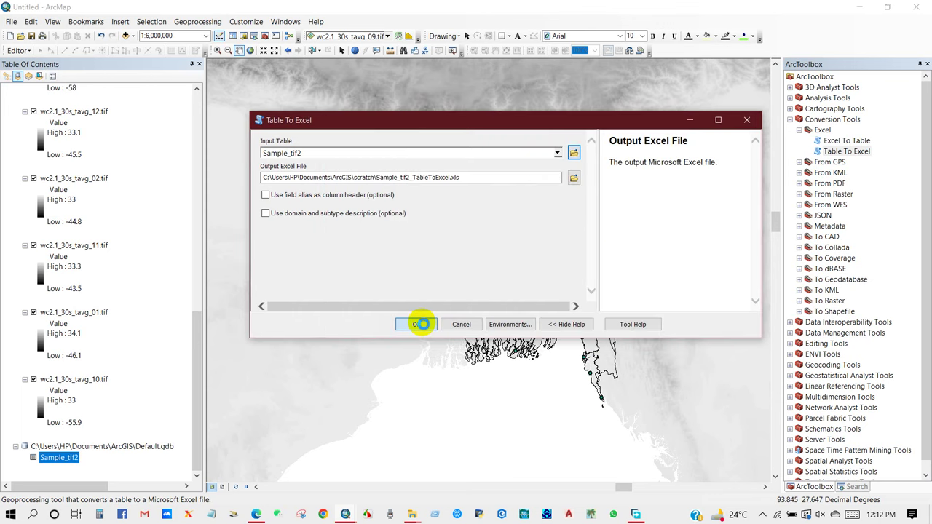
# Run Table To Excel with the output file Sample_tif2_TableToExcel.xls in the ArcGIS scratch folder
pyautogui.click(420, 324)
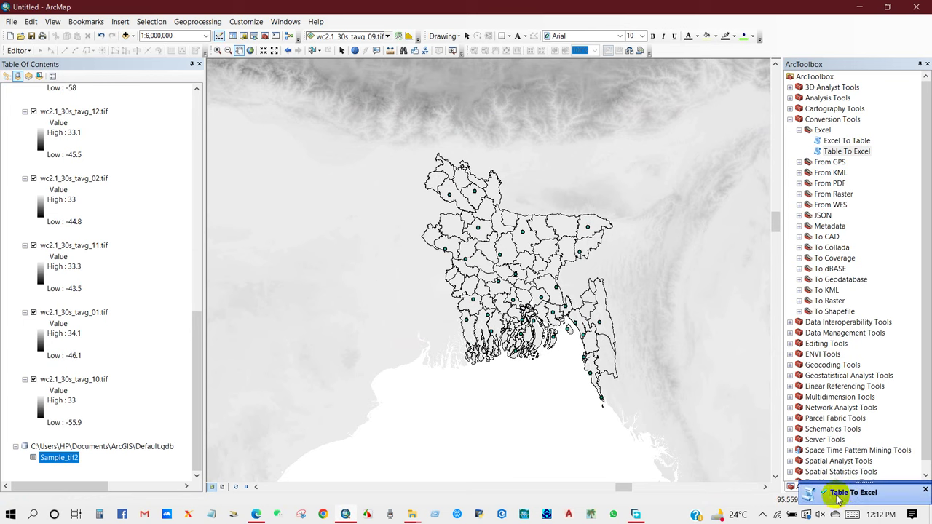
# Open the exported Sample_tif2_TableToExcel workbook from the Temp BD folder in Excel and rename the E1 header as tavg_09
pyautogui.moveTo(411, 513)
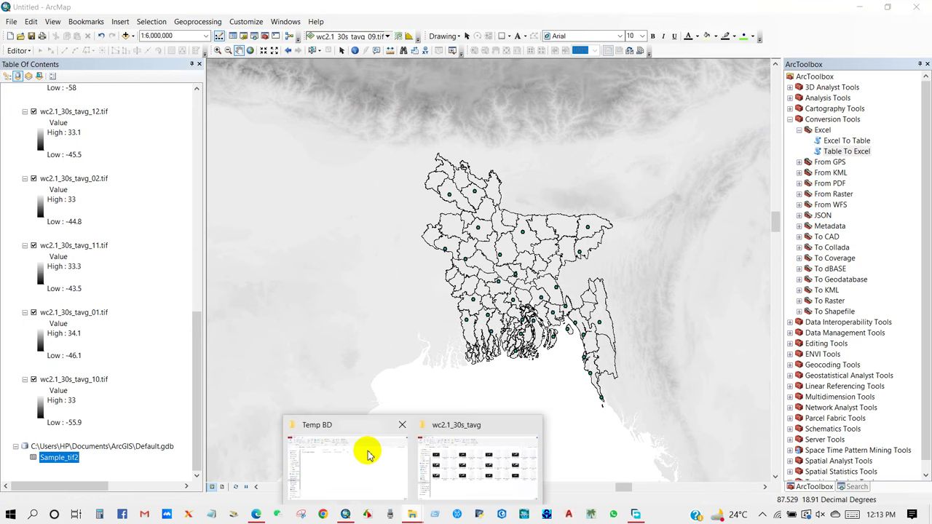
pyautogui.click(365, 447)
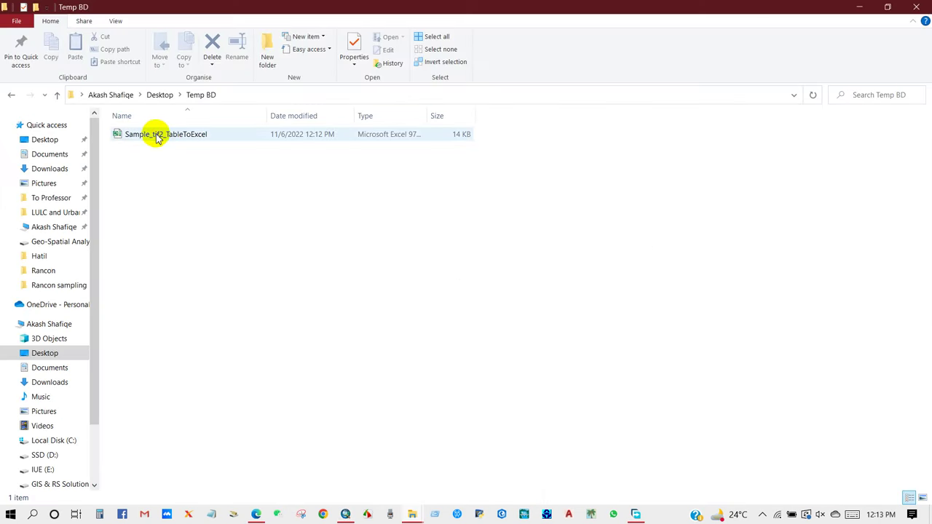
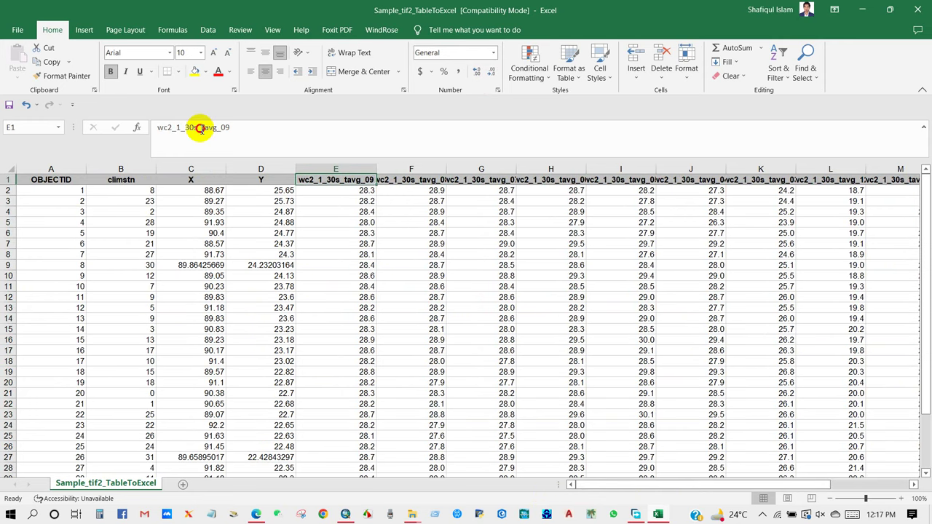
pyautogui.moveTo(197, 129); pyautogui.dragTo(155, 128)
pyautogui.press('BackSpace')
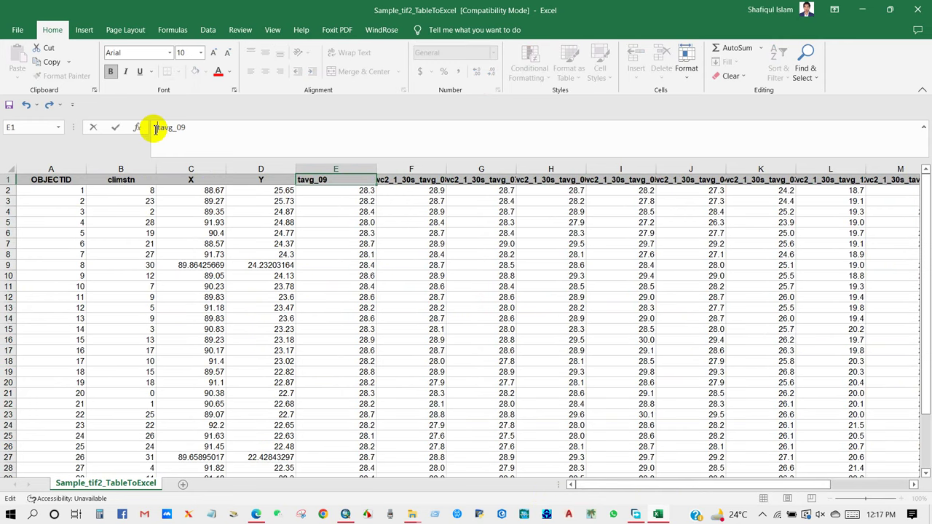
pyautogui.click(318, 197)
pyautogui.click(332, 179)
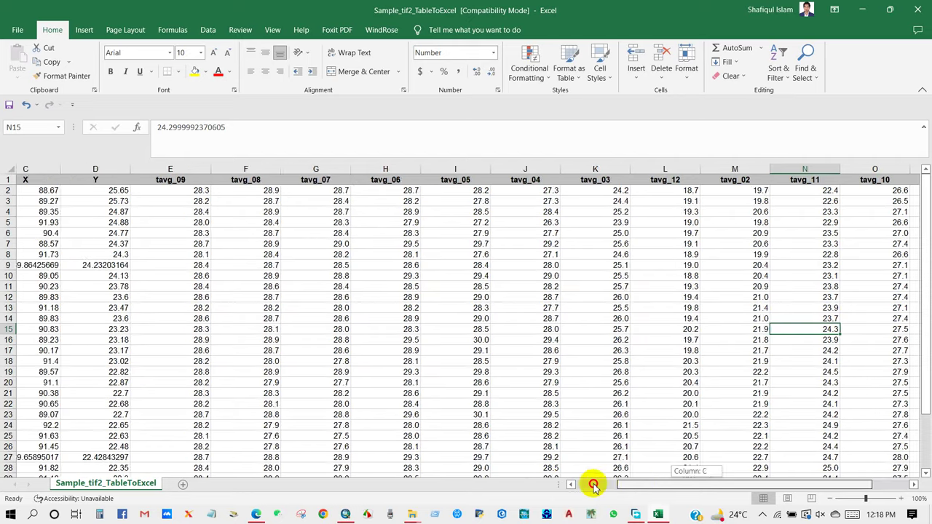
# Calculate the average of the twelve monthly temperatures of the first station (E2:P2) in cell Q2
pyautogui.hscroll(-3, 592, 482)
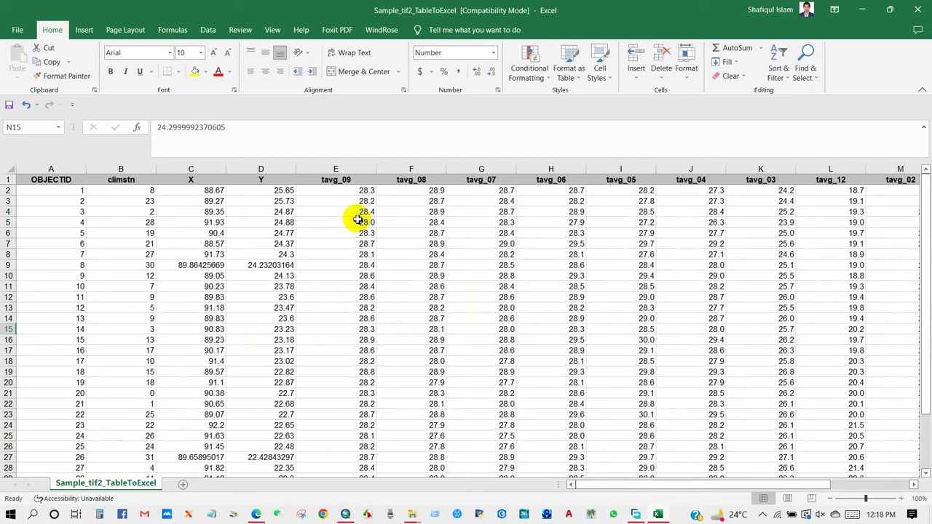
pyautogui.moveTo(619, 485); pyautogui.dragTo(676, 485)
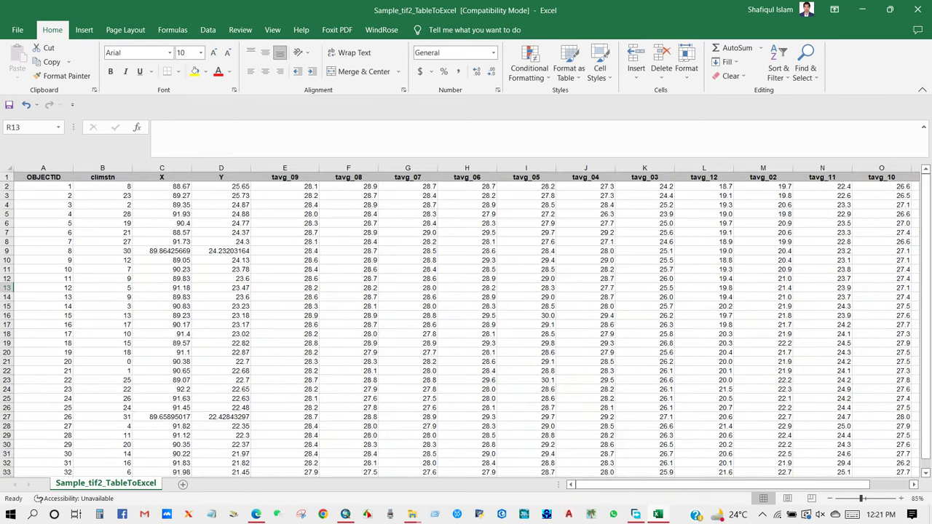
pyautogui.click(294, 188)
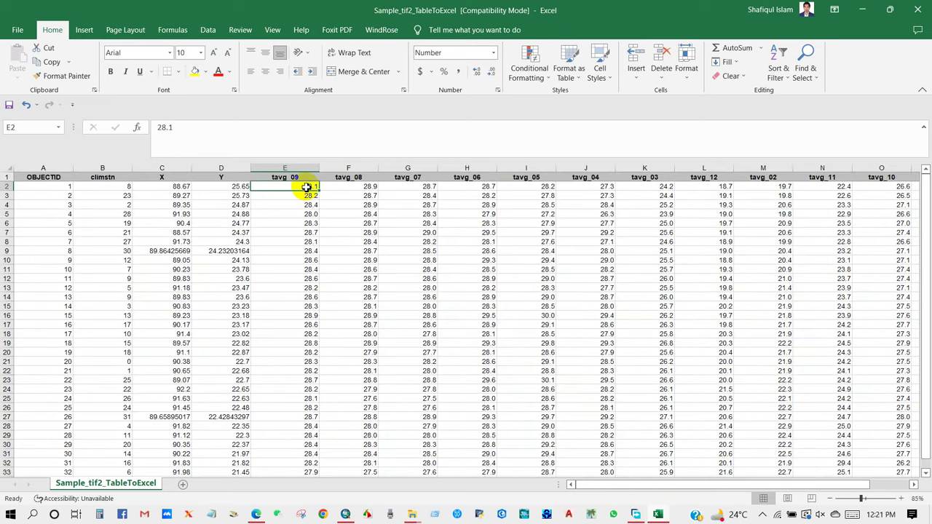
pyautogui.moveTo(306, 187); pyautogui.dragTo(840, 187)
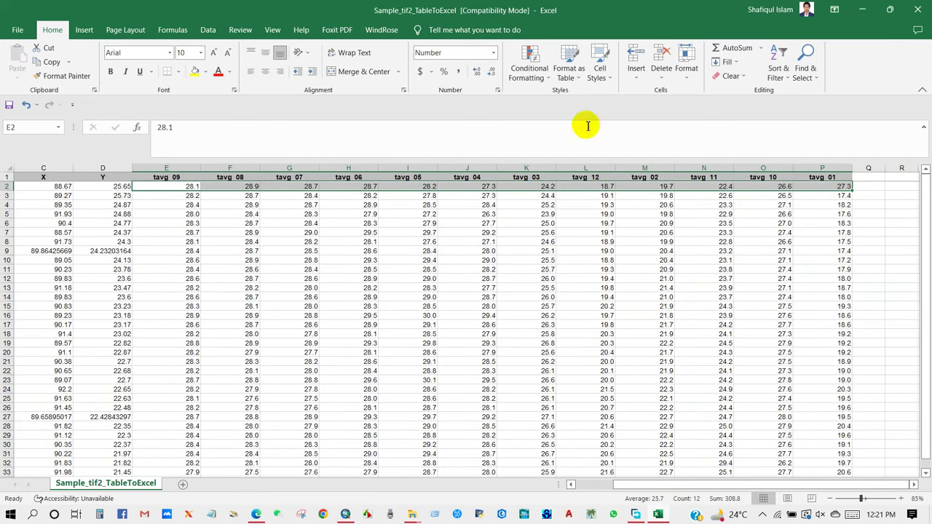
pyautogui.click(760, 49)
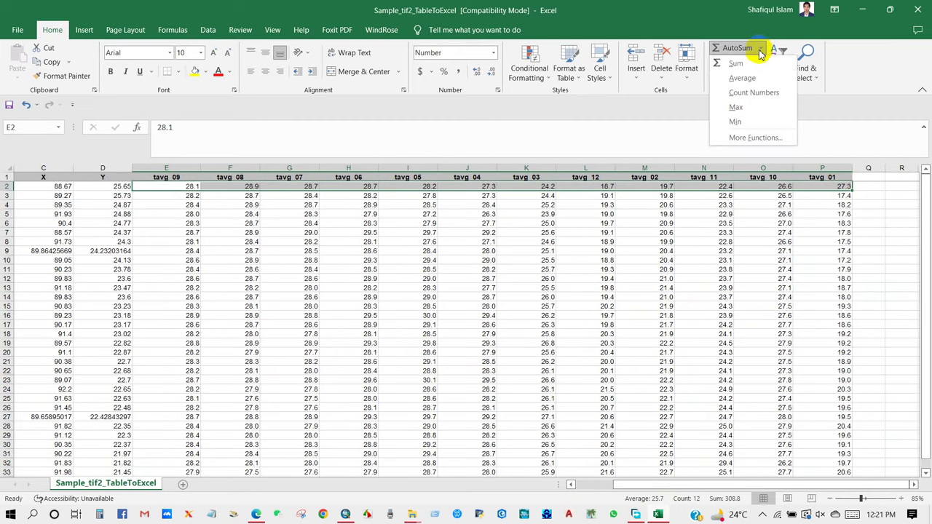
pyautogui.click(742, 78)
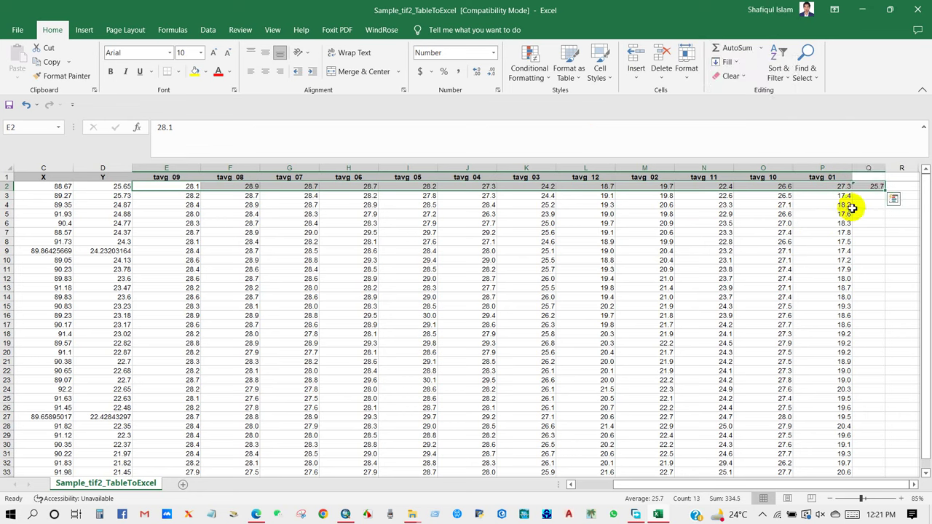
# Title column Q "Avg Temp" in Q1 and extend the average formula down to row 34
pyautogui.click(868, 232)
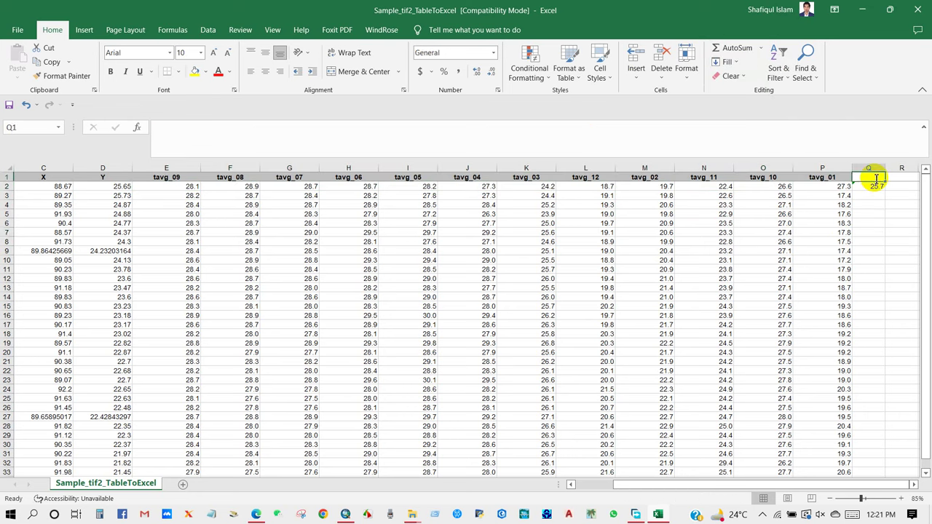
pyautogui.write('Avg Temp')
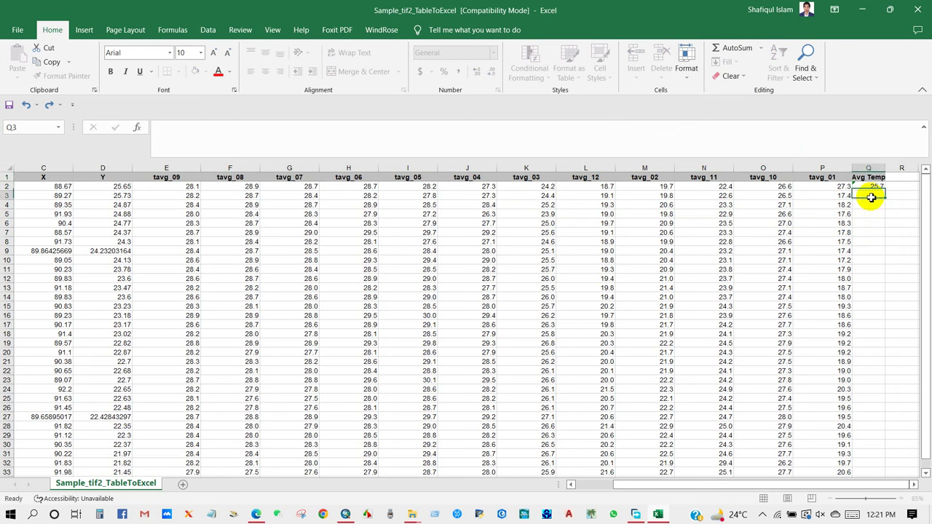
pyautogui.moveTo(886, 192); pyautogui.dragTo(872, 320)
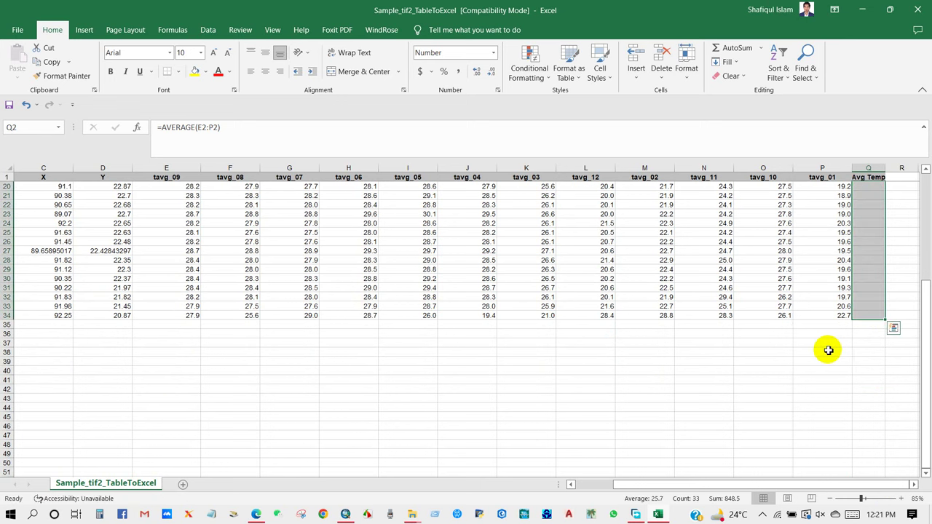
pyautogui.scroll(6, 818, 349)
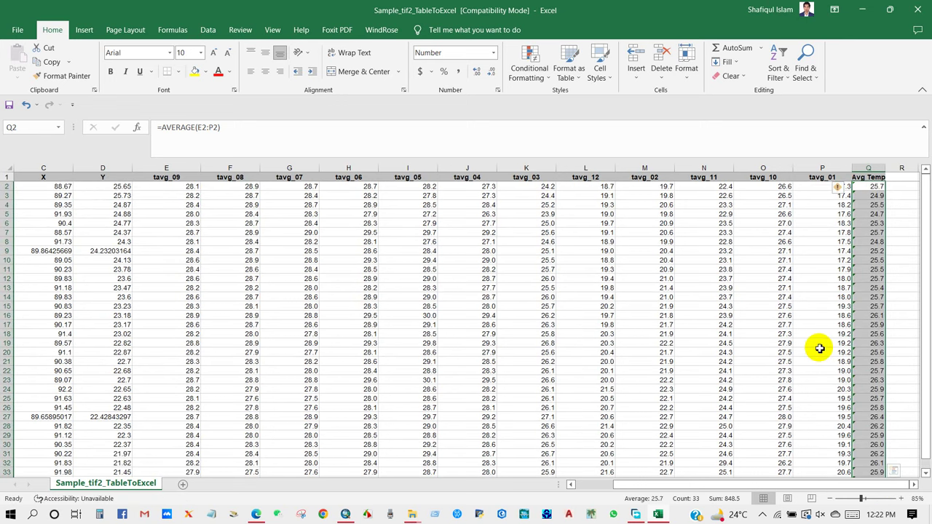
# Highlight the Avg Temp column with a yellow fill
pyautogui.click(195, 71)
pyautogui.click(771, 315)
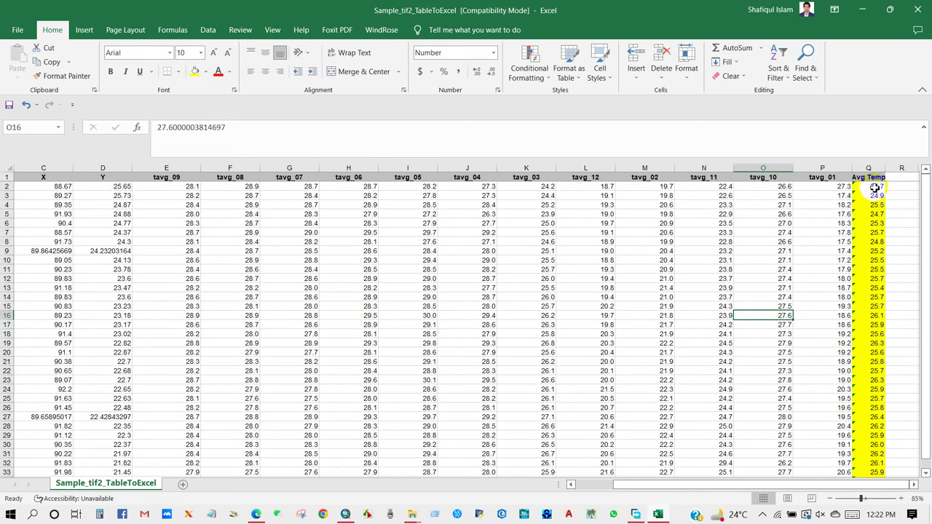
pyautogui.moveTo(624, 482); pyautogui.dragTo(582, 487)
pyautogui.click(331, 258)
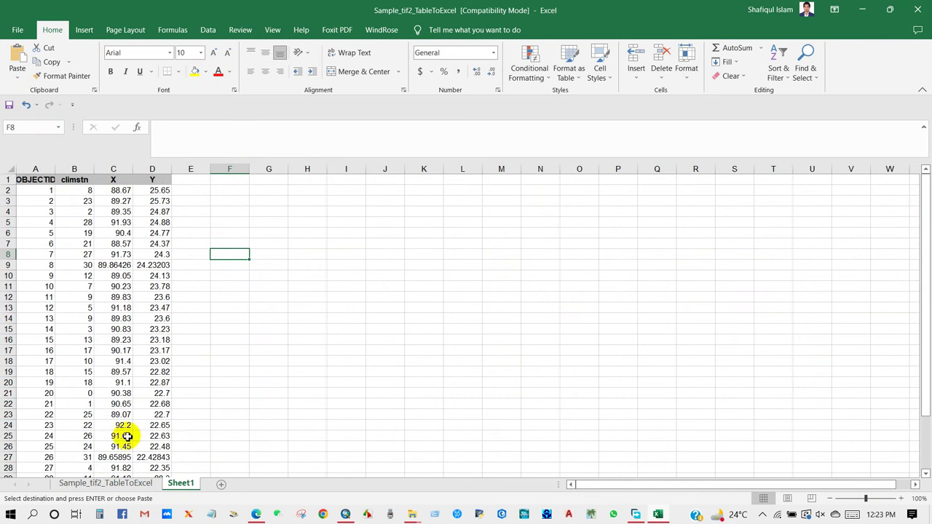
# Compare the OBJECTID, climstn, X and Y columns in the Sample_tif2_TableToExcel sheet with their copy in Sheet1
pyautogui.click(120, 480)
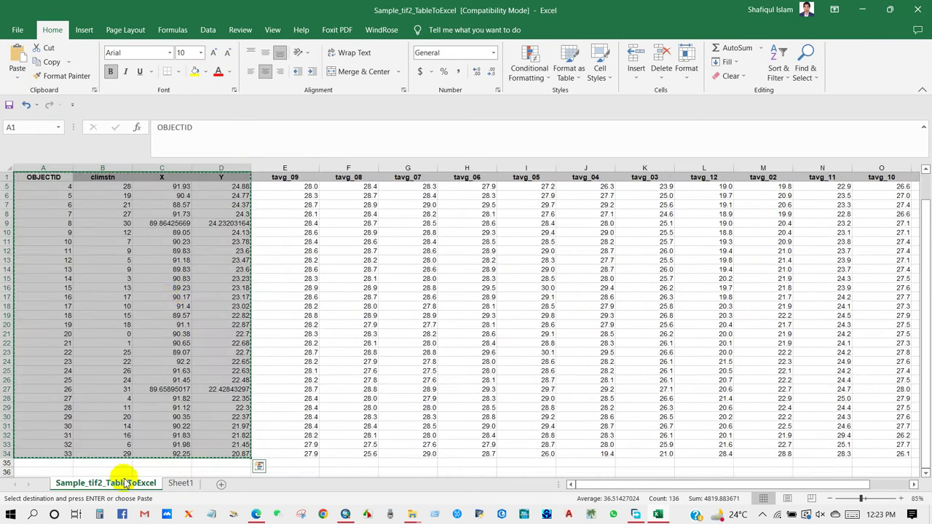
pyautogui.rightClick(160, 250)
pyautogui.click(184, 250)
pyautogui.click(180, 482)
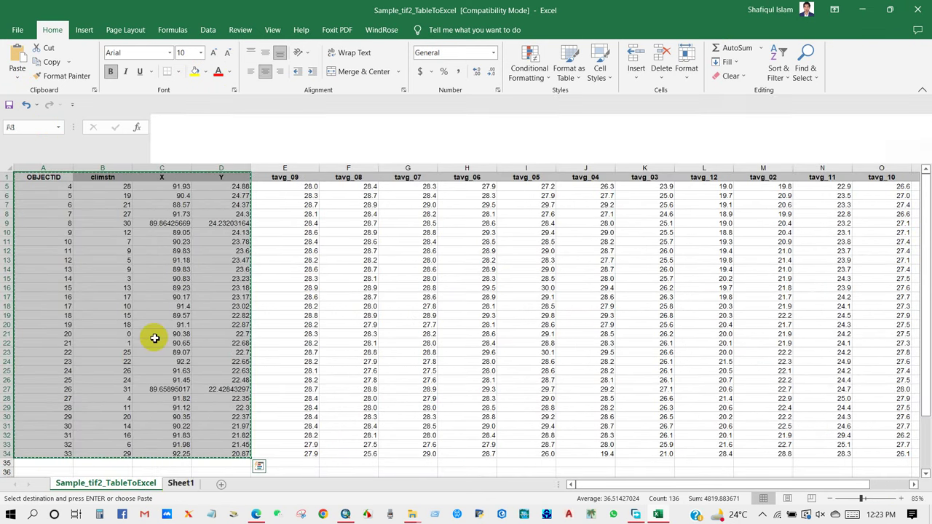
pyautogui.moveTo(133, 430); pyautogui.dragTo(156, 404)
pyautogui.click(190, 329)
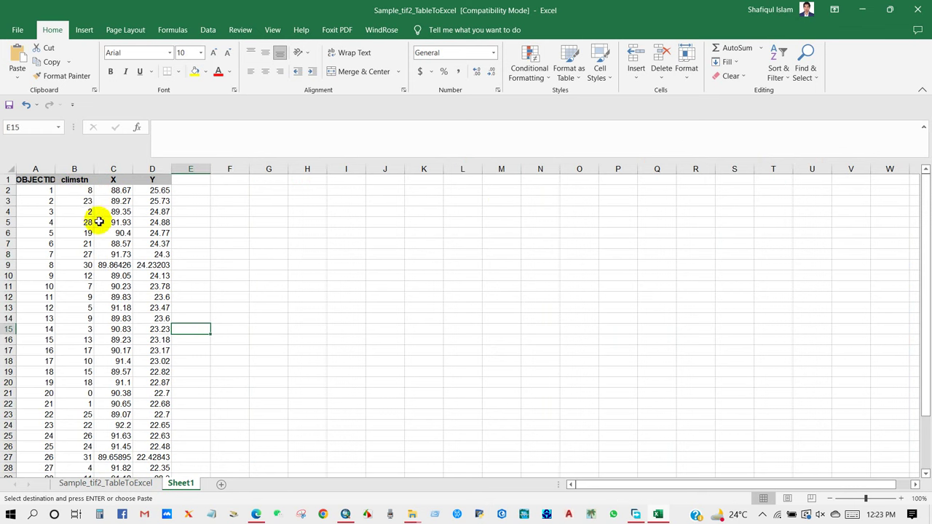
# Copy the Avg Temp column Q1:Q34 from the Sample_tif2_TableToExcel sheet and return to Sheet1
pyautogui.click(138, 486)
pyautogui.moveTo(568, 485); pyautogui.dragTo(666, 483)
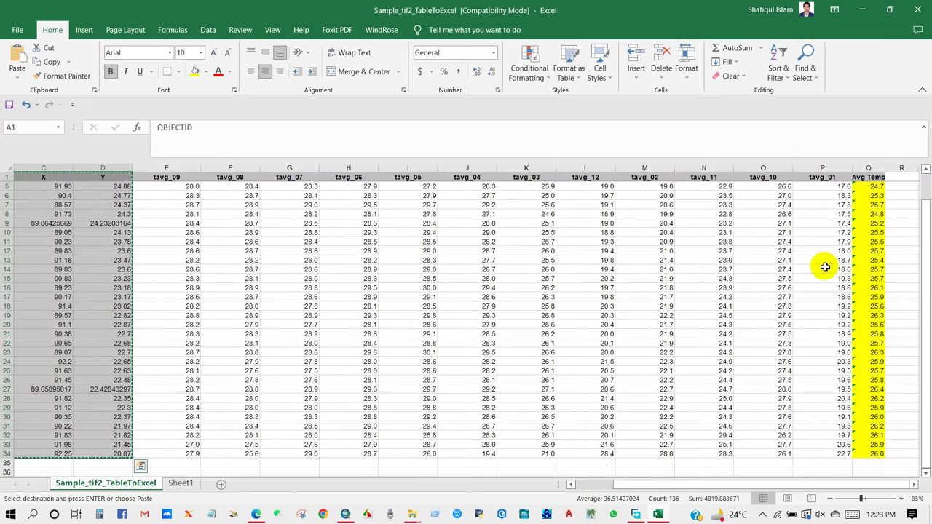
pyautogui.click(870, 180)
pyautogui.scroll(1, 869, 204)
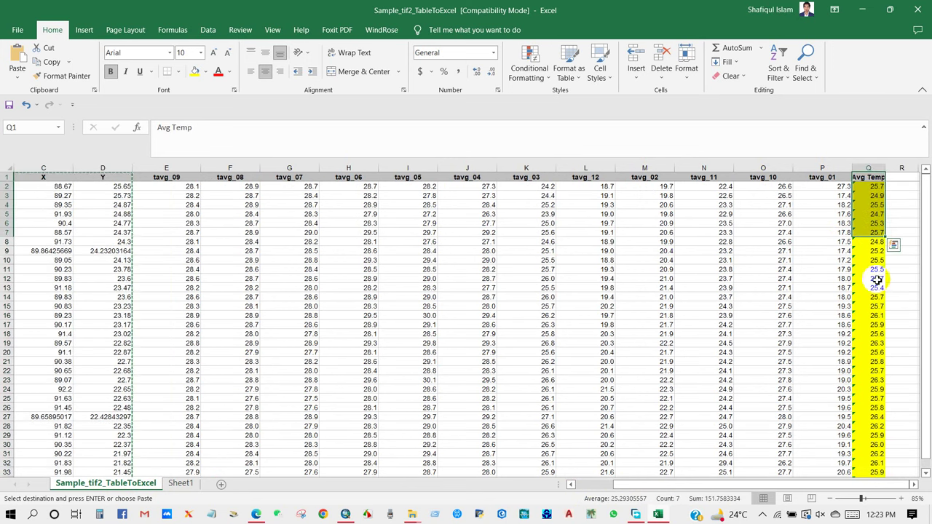
pyautogui.click(837, 296)
pyautogui.moveTo(868, 178); pyautogui.dragTo(876, 449)
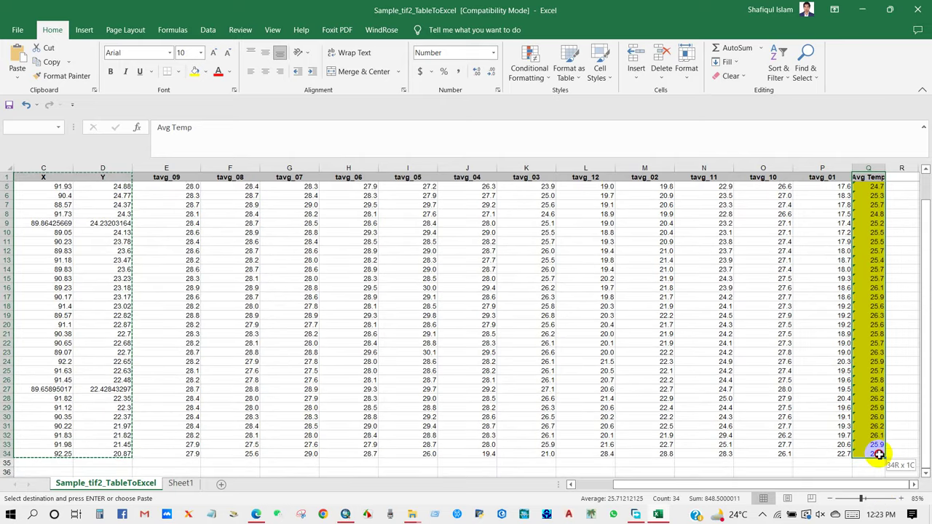
pyautogui.rightClick(861, 315)
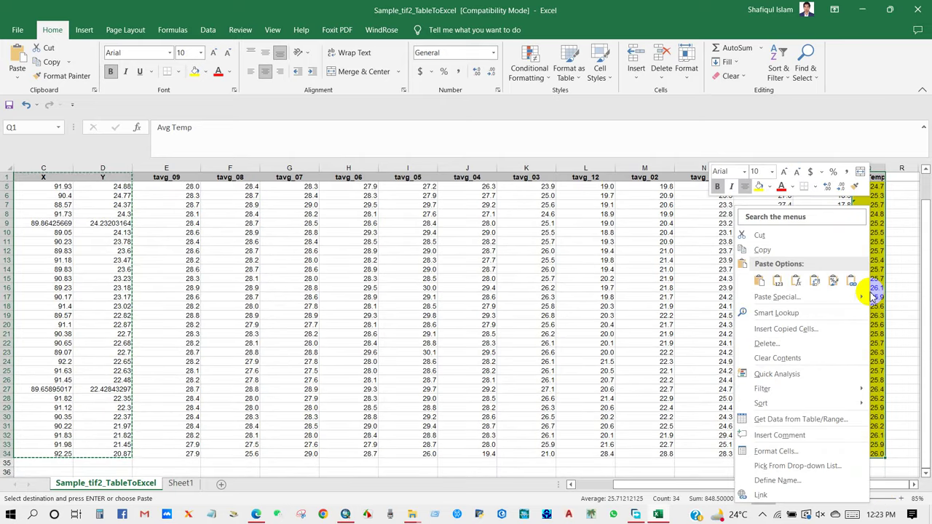
pyautogui.click(762, 252)
pyautogui.click(179, 483)
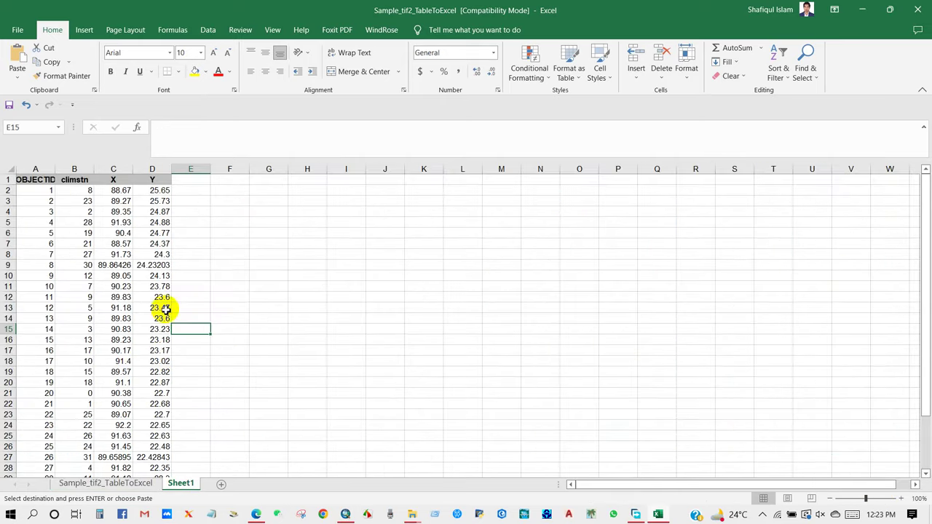
# Try a regular paste of the copied Avg Temp column into Sheet1 from cell E1, and undo it
pyautogui.rightClick(182, 178)
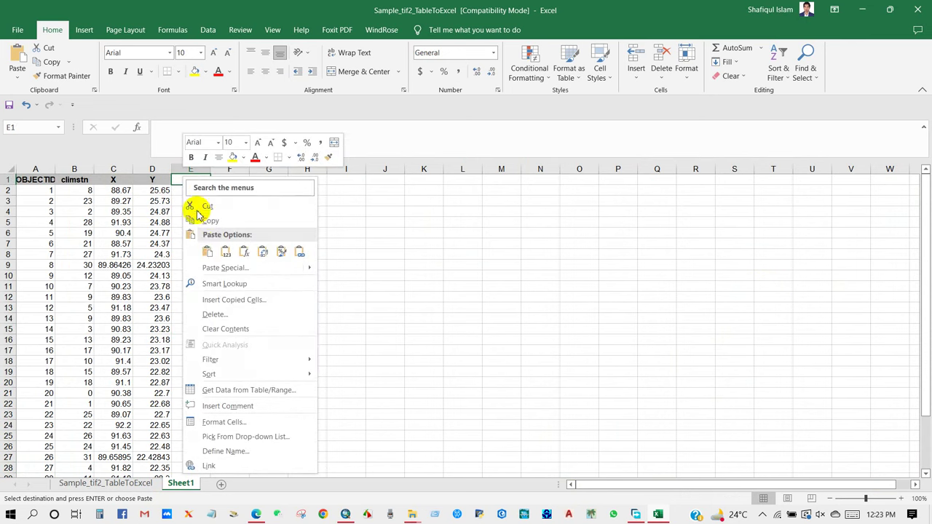
pyautogui.click(201, 251)
pyautogui.click(26, 104)
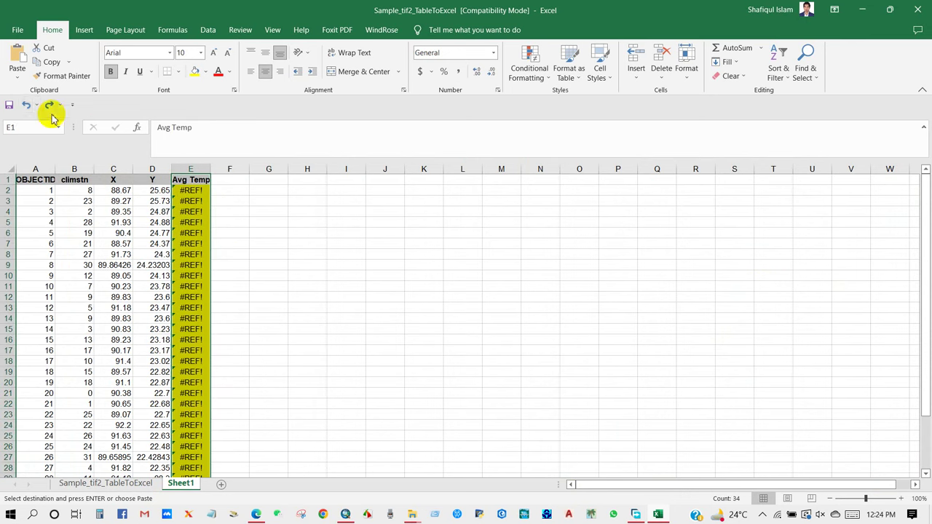
pyautogui.click(27, 105)
# Paste the copied Avg Temp column as values only into Sheet1 starting at cell E1
pyautogui.rightClick(187, 180)
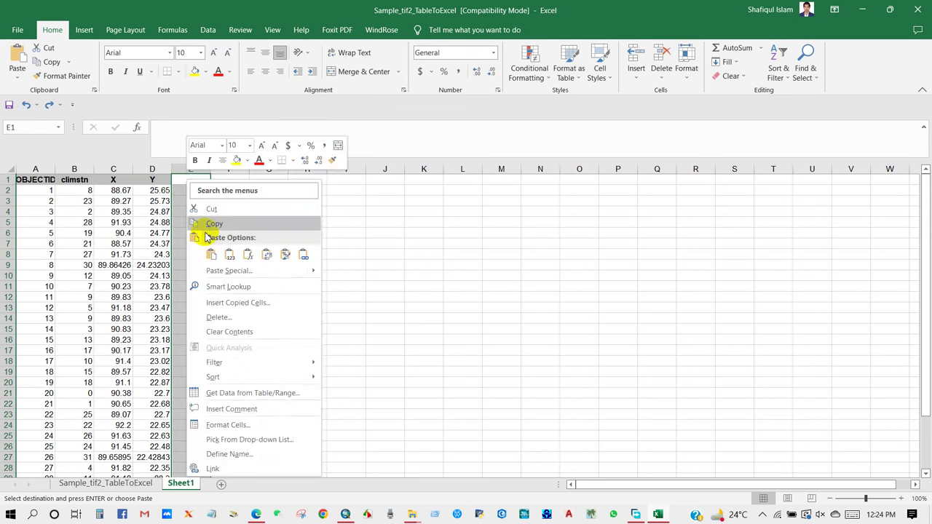
pyautogui.click(228, 251)
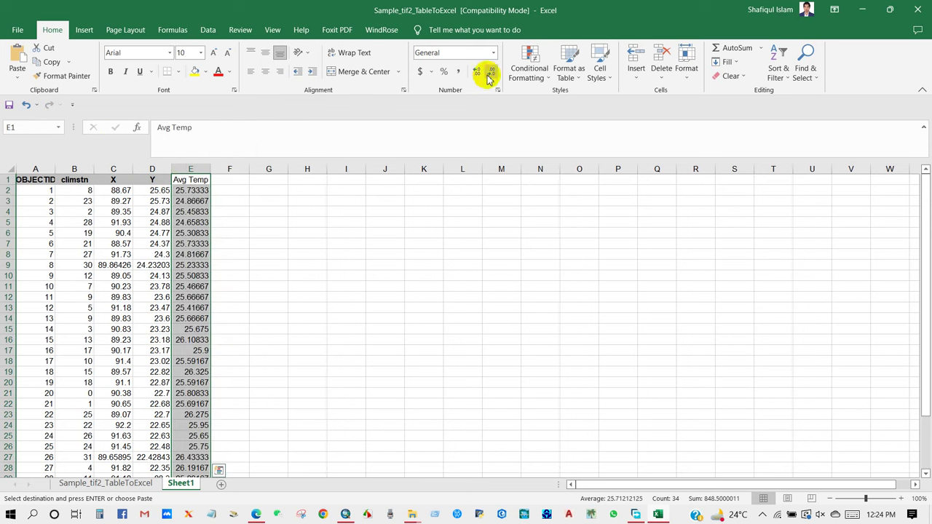
pyautogui.click(291, 234)
# Reduce the Avg Temp values in E2:E34 of Sheet1 to one decimal place
pyautogui.moveTo(191, 191); pyautogui.dragTo(188, 457)
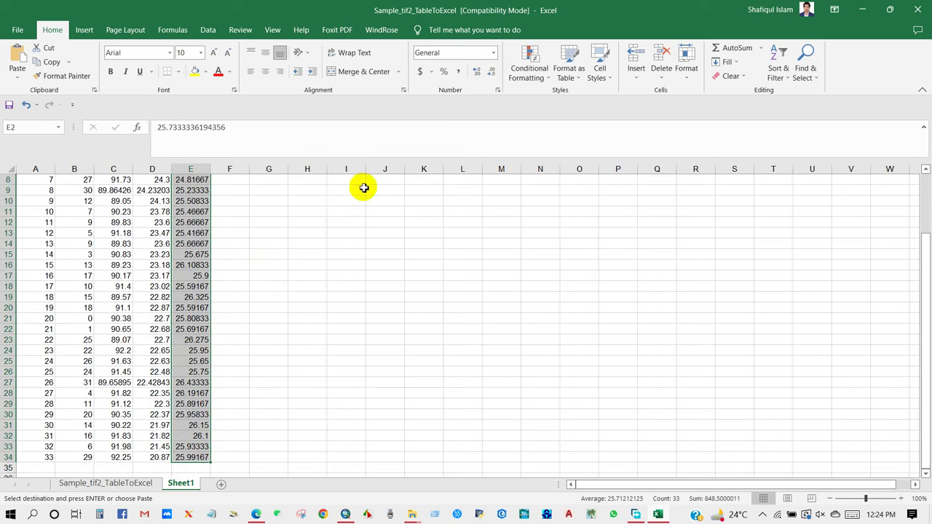
pyautogui.click(490, 74)
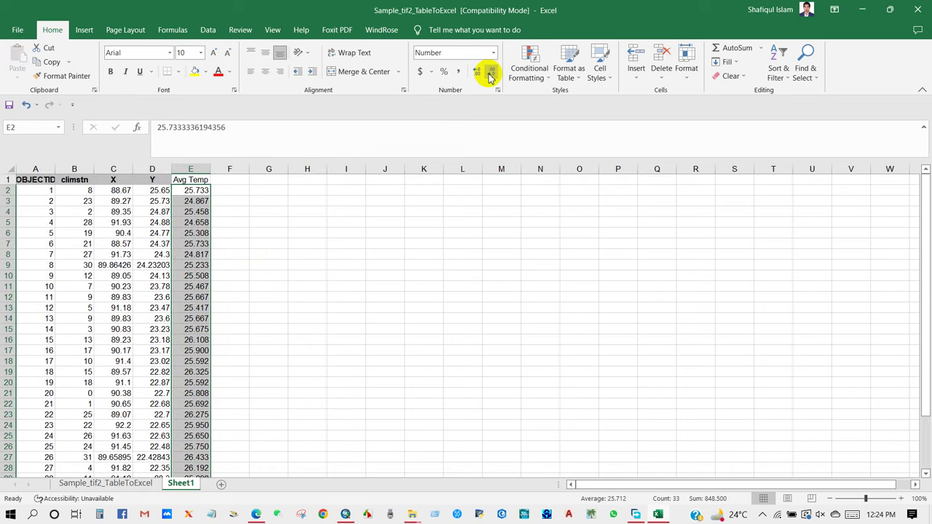
pyautogui.click(490, 74)
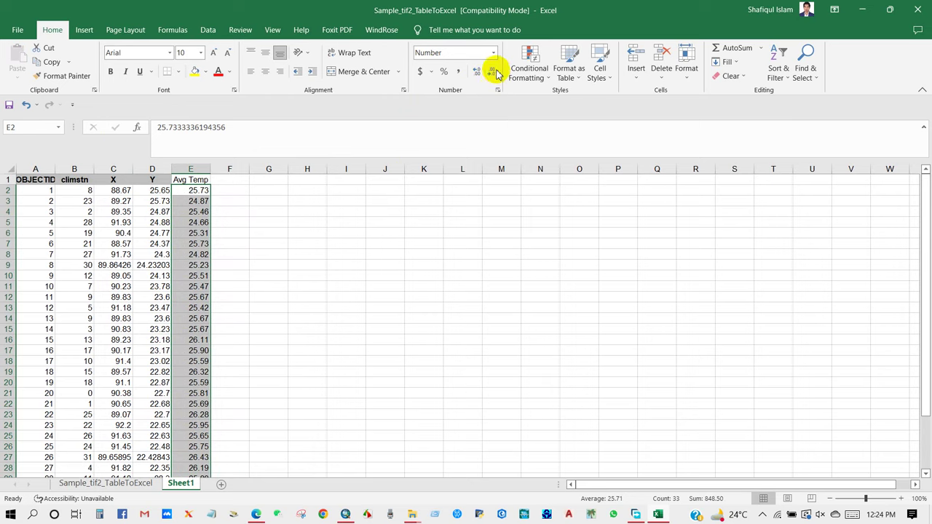
pyautogui.click(495, 74)
pyautogui.click(282, 287)
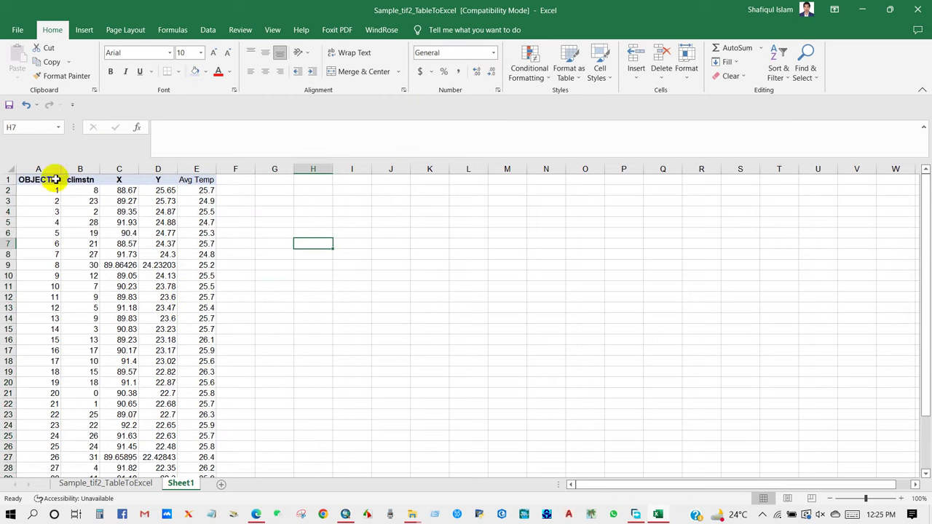
# Rename the OBJECTID header in cell A1 of Sheet1 to FID
pyautogui.click(55, 179)
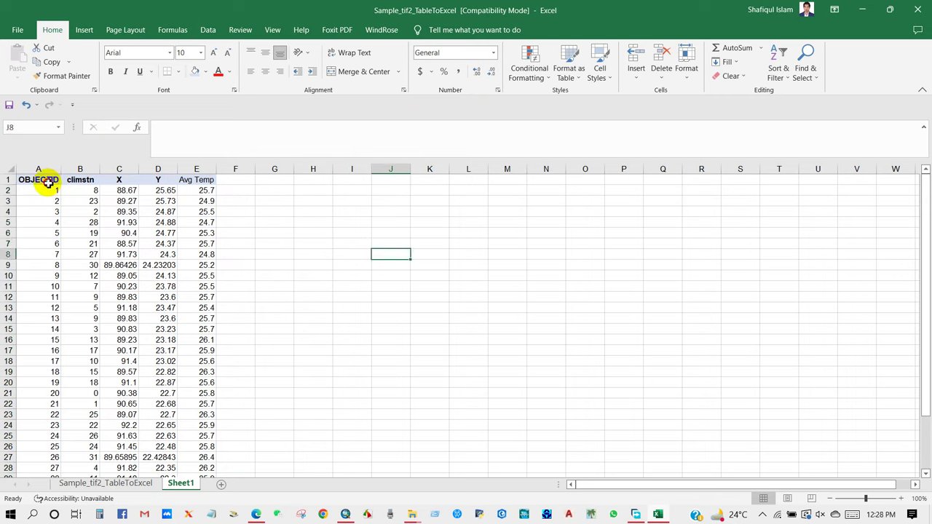
pyautogui.click(48, 184)
pyautogui.write('F')
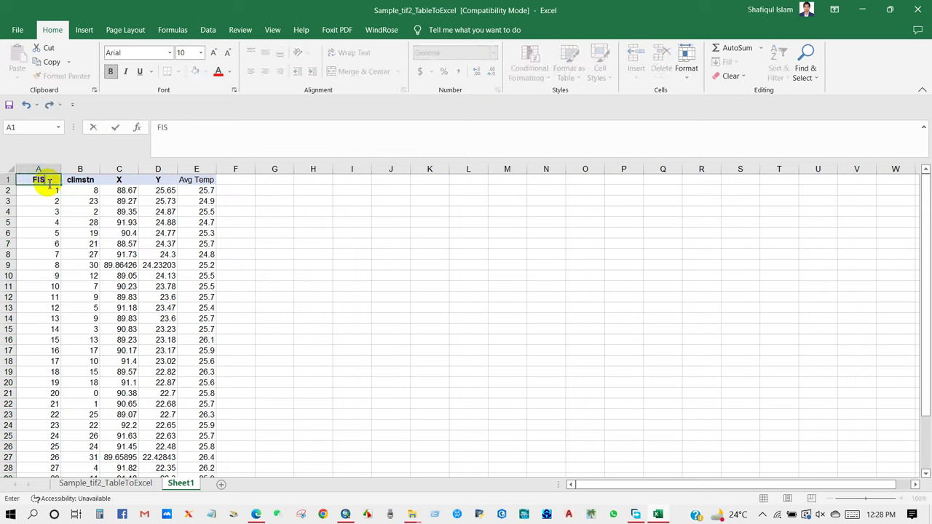
pyautogui.click(276, 210)
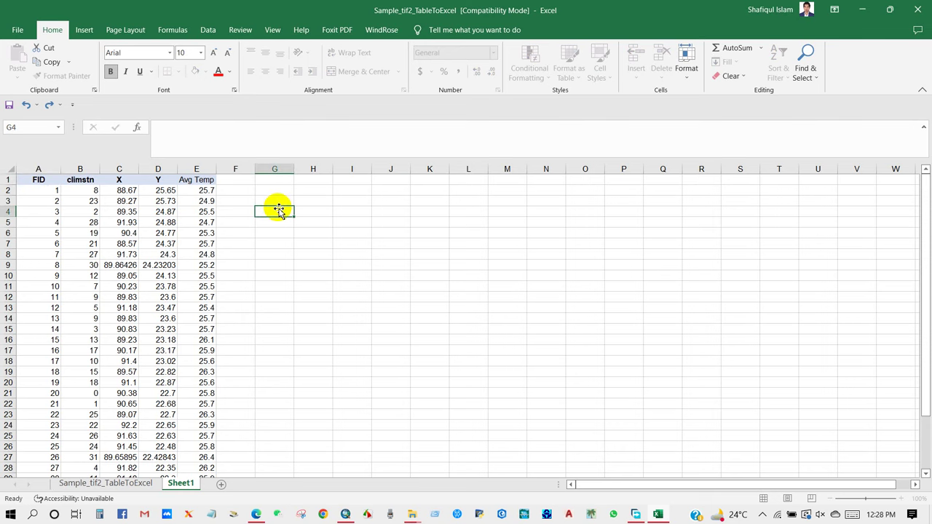
pyautogui.scroll(-6, 217, 274)
pyautogui.scroll(6, 216, 273)
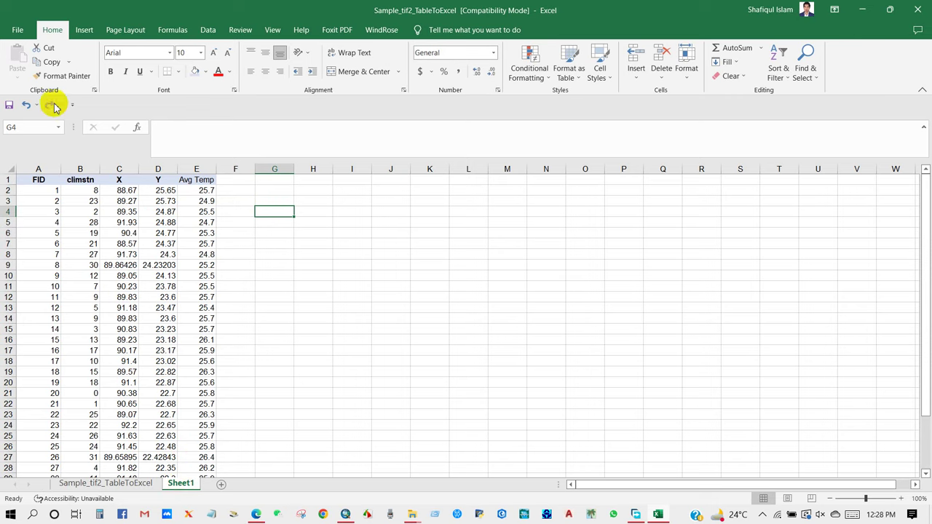
# Save Sheet1 to the Desktop as the CSV (Comma delimited) file Sample_tif2_TableToExcel, keeping only the active sheet, and close the workbook
pyautogui.click(16, 31)
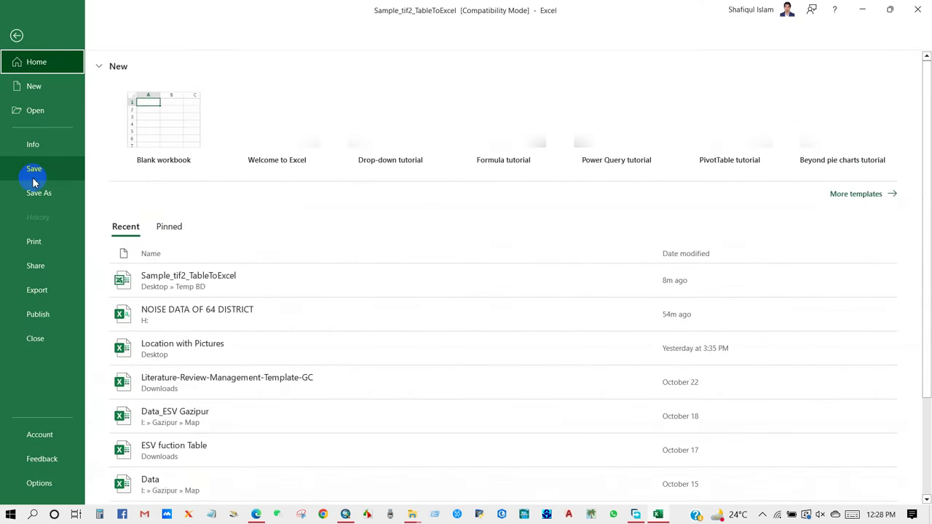
pyautogui.click(39, 193)
pyautogui.click(155, 222)
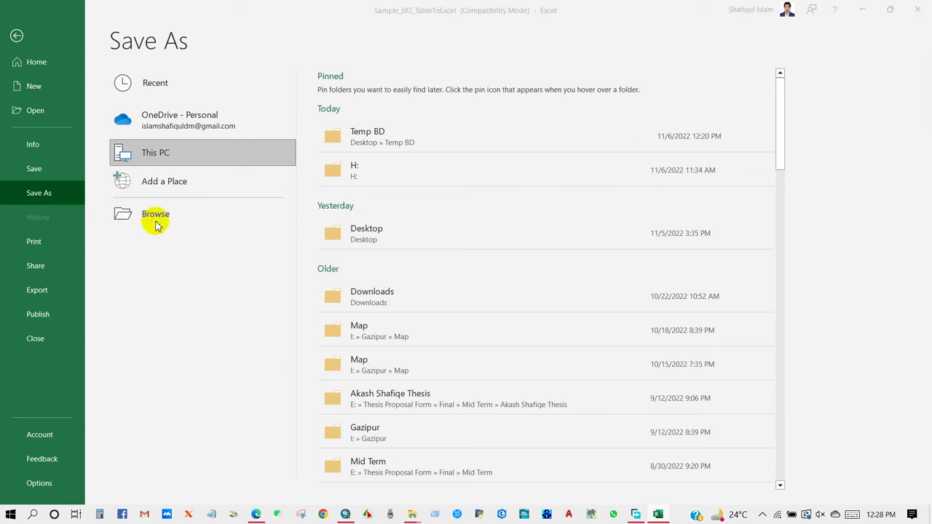
pyautogui.click(155, 222)
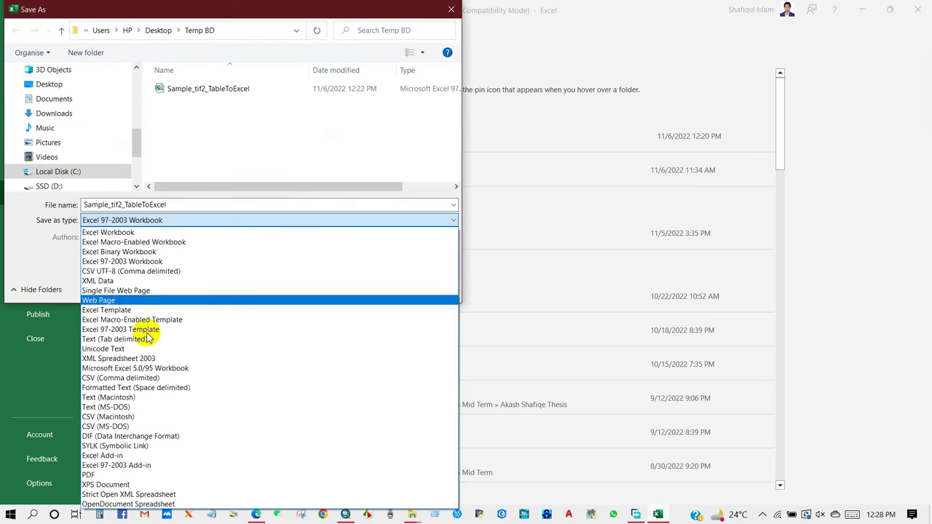
pyautogui.click(131, 380)
pyautogui.click(49, 84)
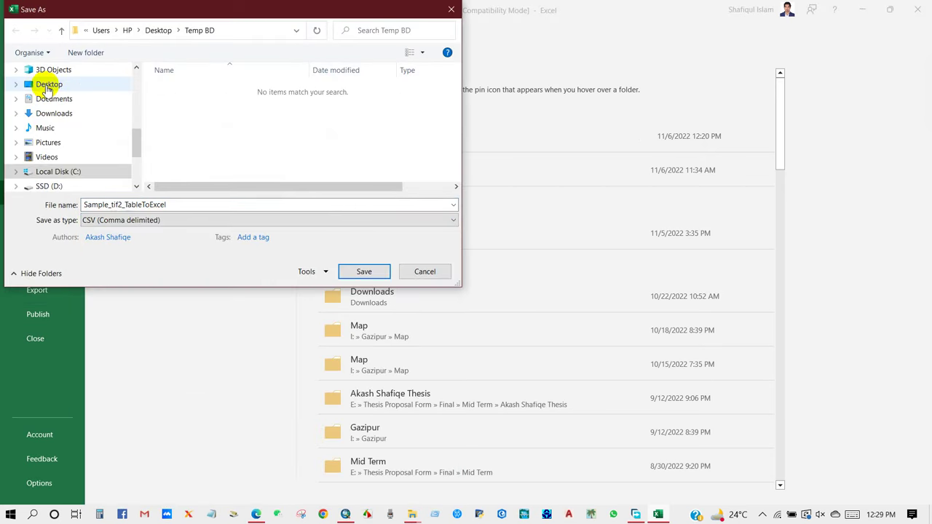
pyautogui.click(355, 270)
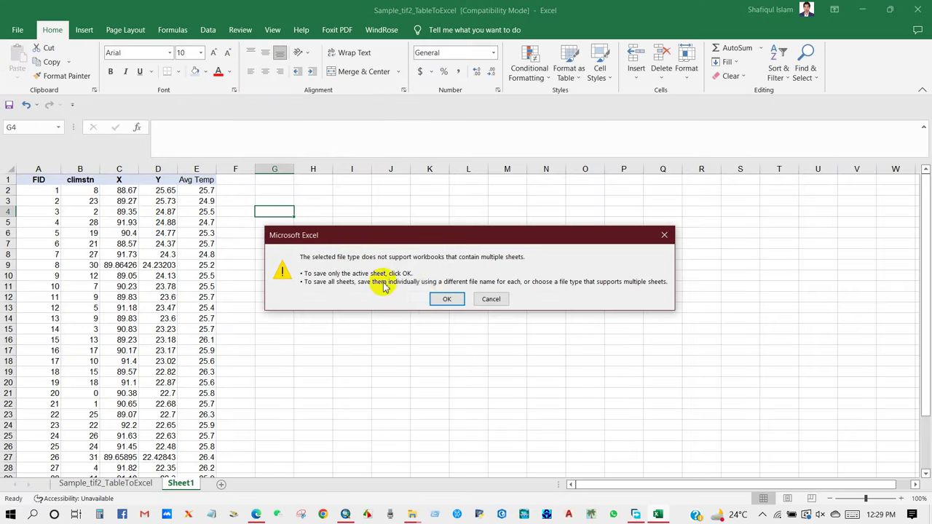
pyautogui.click(444, 299)
pyautogui.click(420, 295)
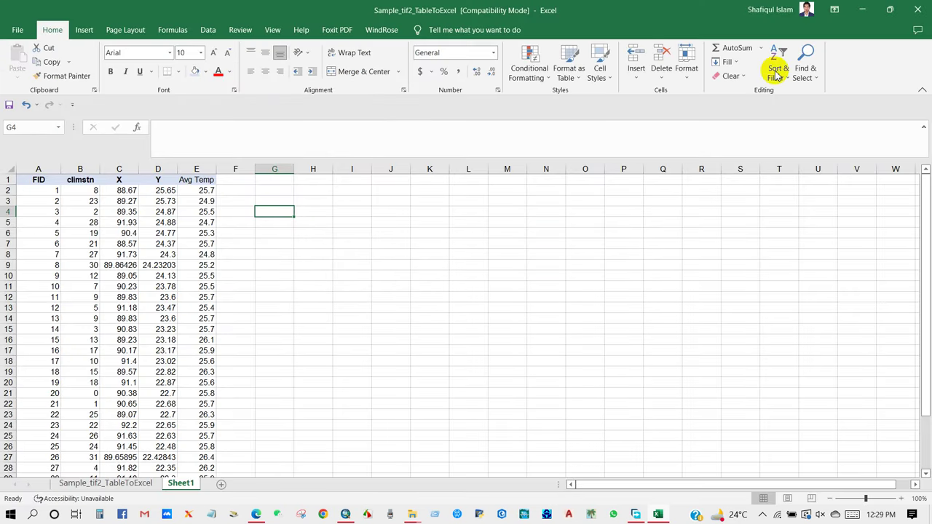
pyautogui.click(917, 9)
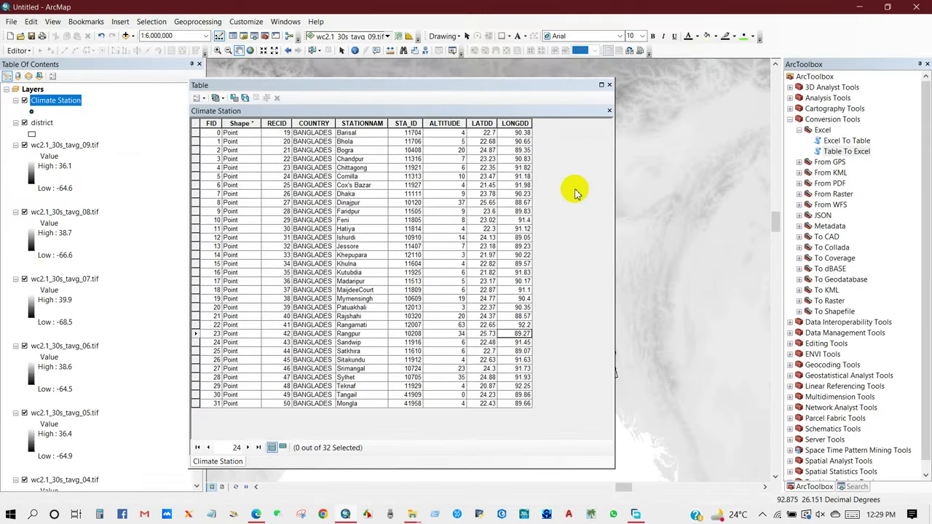
# In ArcMap, close the Climate Station attribute table and add Sample_tif2_TableToExcel.csv from the Desktop to the map
pyautogui.click(608, 85)
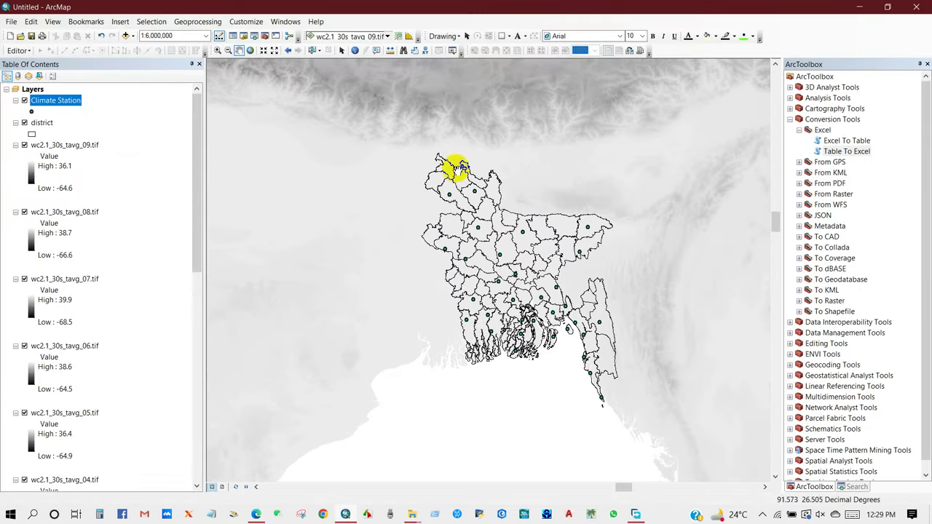
pyautogui.click(125, 36)
pyautogui.click(397, 178)
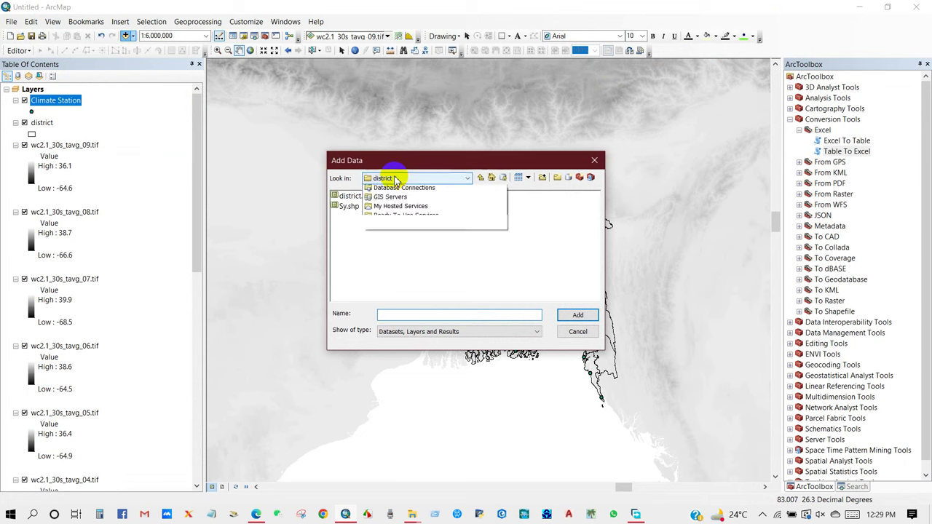
pyautogui.click(398, 208)
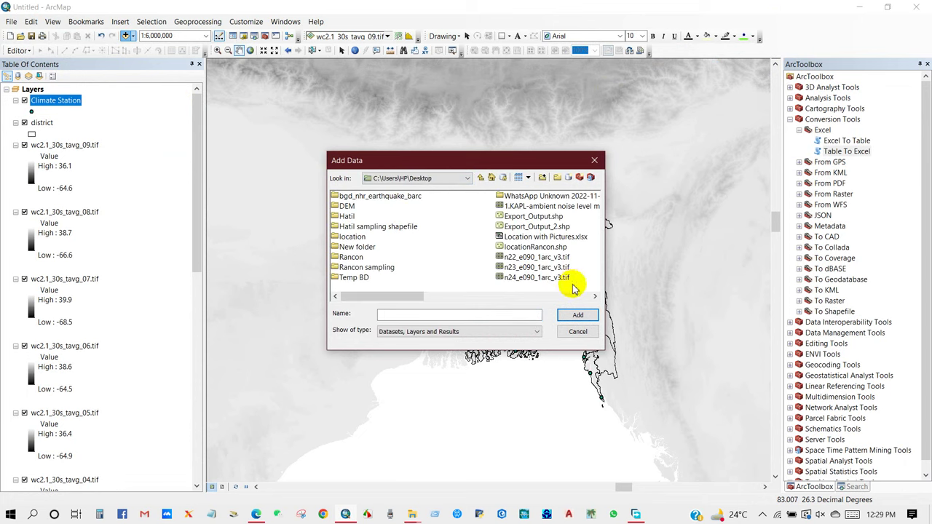
pyautogui.click(594, 297)
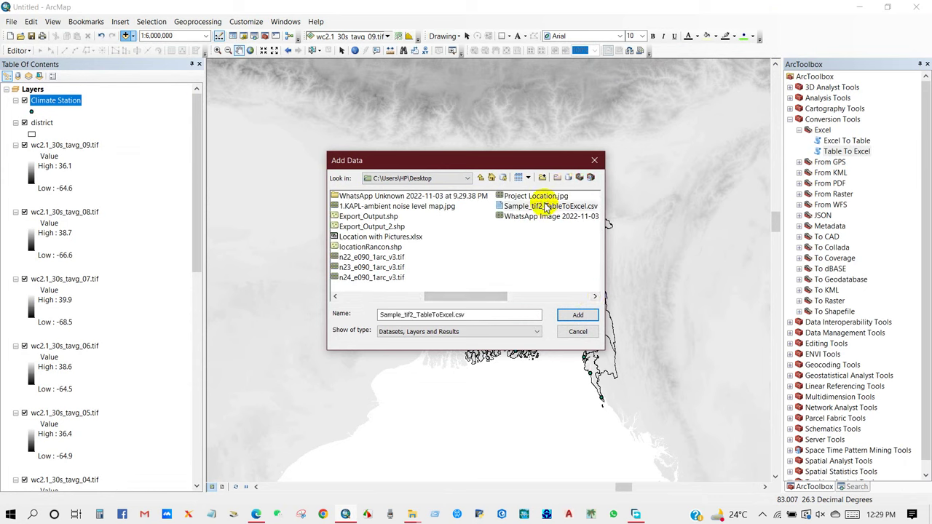
pyautogui.click(547, 207)
pyautogui.click(575, 316)
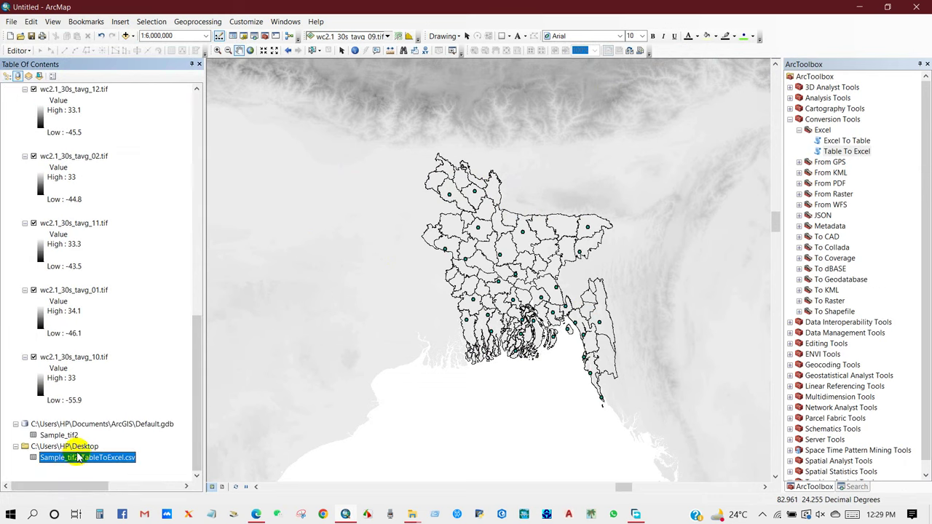
# Examine the records of the added Sample_tif2_TableToExcel.csv table and close it
pyautogui.rightClick(73, 458)
pyautogui.click(102, 347)
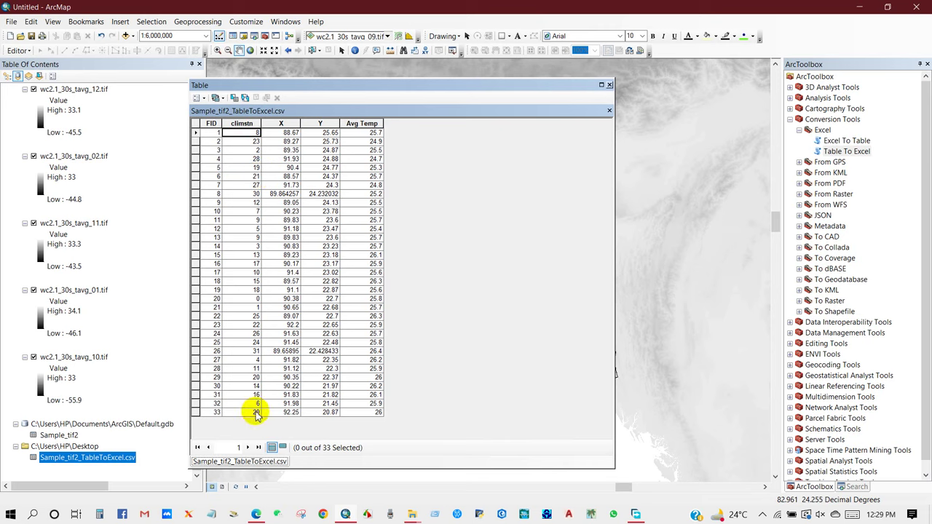
pyautogui.click(609, 86)
# Switch the table of contents back to listing the layers by drawing order
pyautogui.scroll(-3, 93, 291)
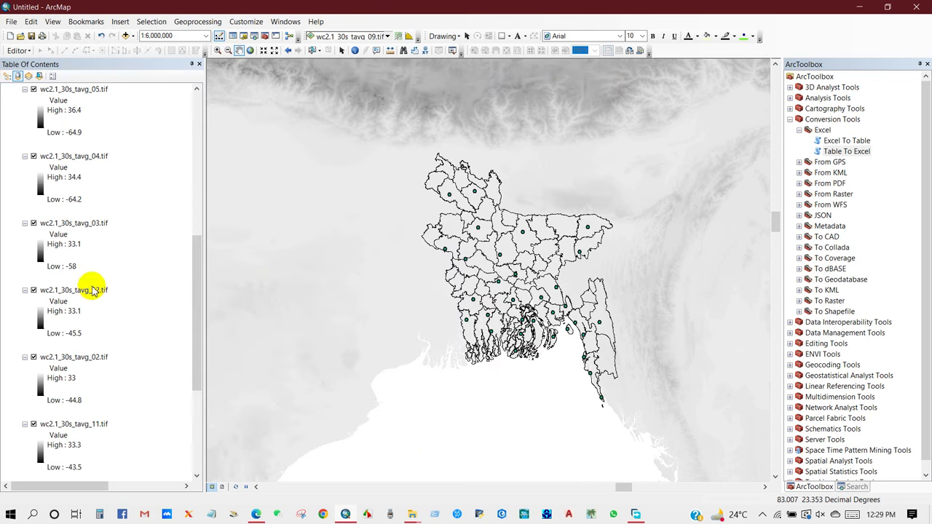
pyautogui.scroll(3, 90, 282)
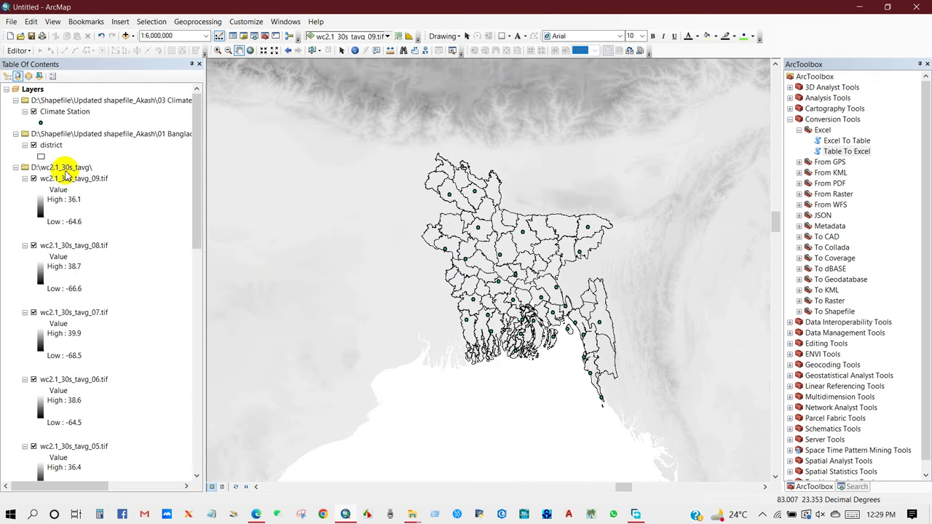
pyautogui.click(7, 76)
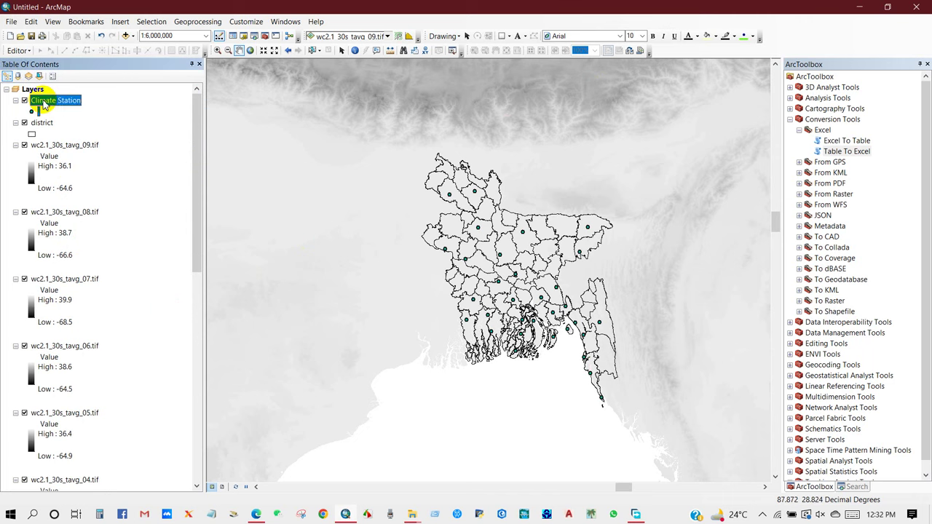
# Join Sample_tif2_TableToExcel.csv to the Climate Station layer, matching on the FID field in both and keeping all records
pyautogui.rightClick(43, 104)
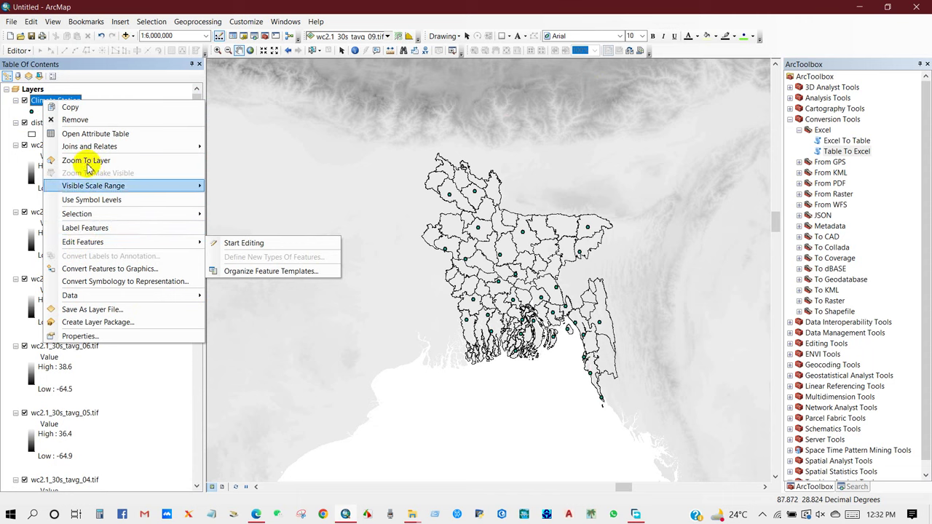
pyautogui.moveTo(100, 146)
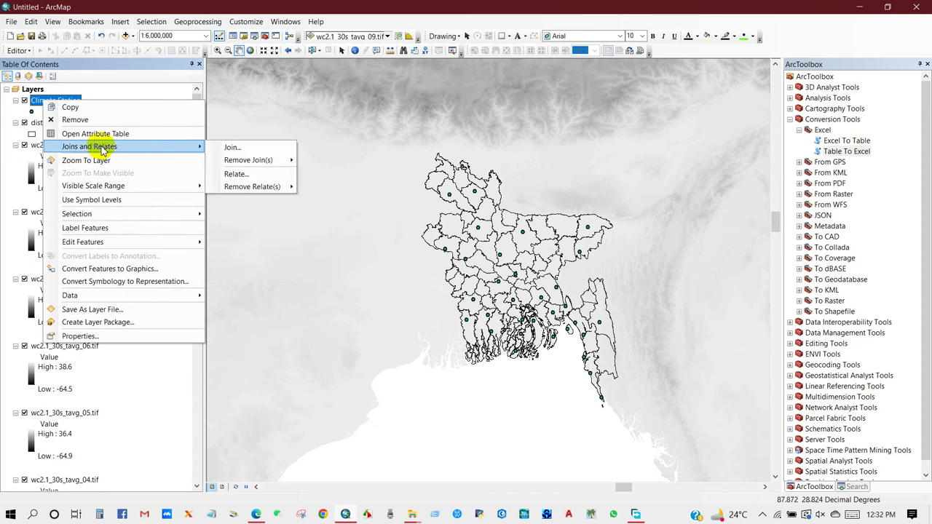
pyautogui.click(229, 148)
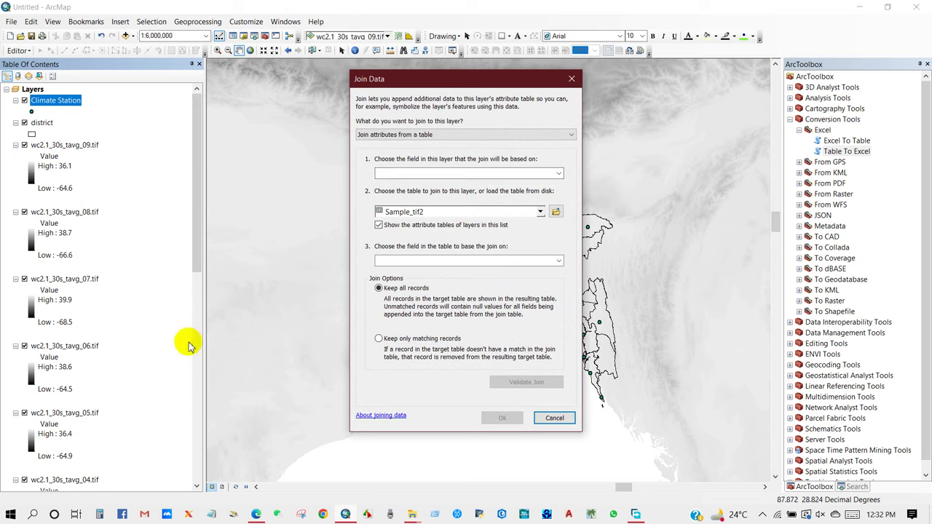
pyautogui.click(540, 211)
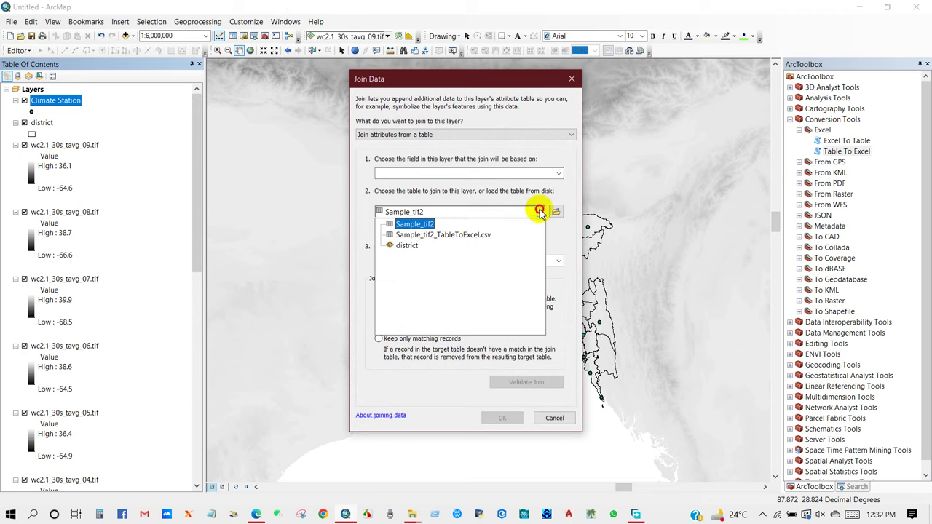
pyautogui.click(444, 235)
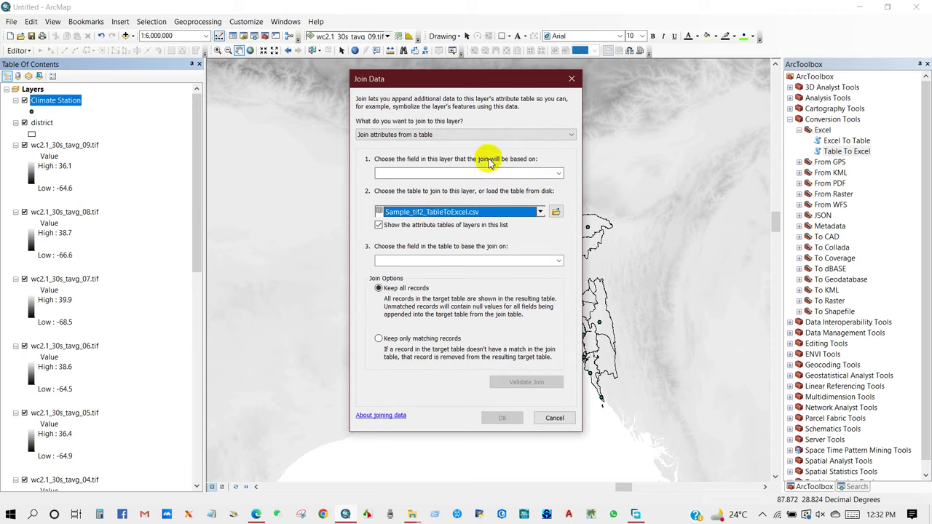
pyautogui.click(558, 174)
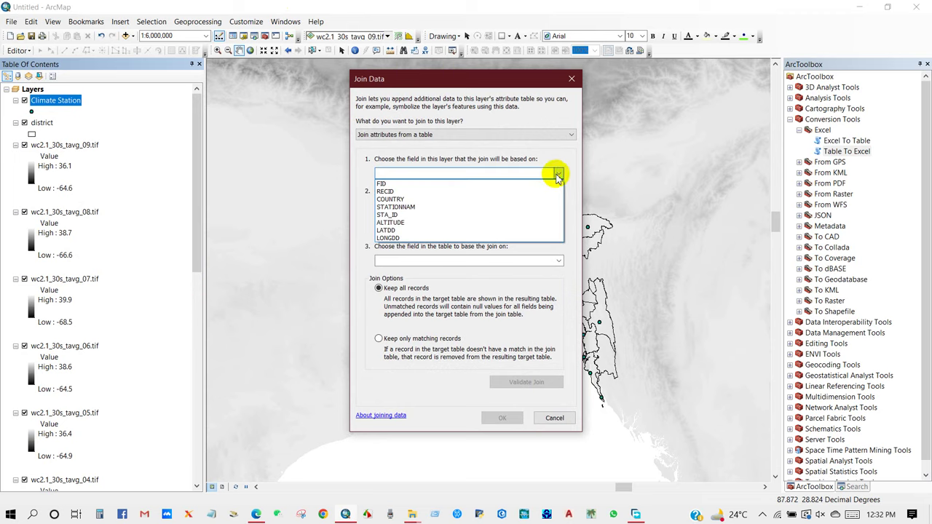
pyautogui.click(384, 184)
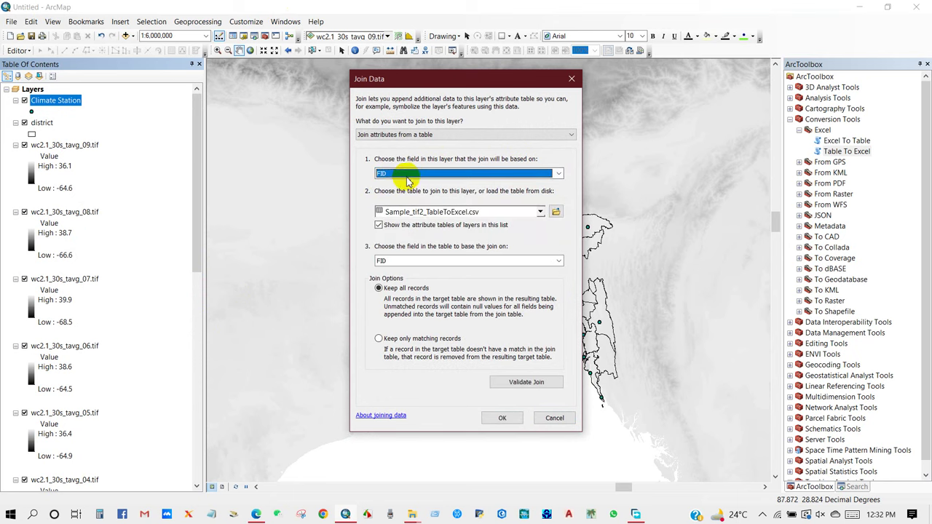
pyautogui.click(502, 418)
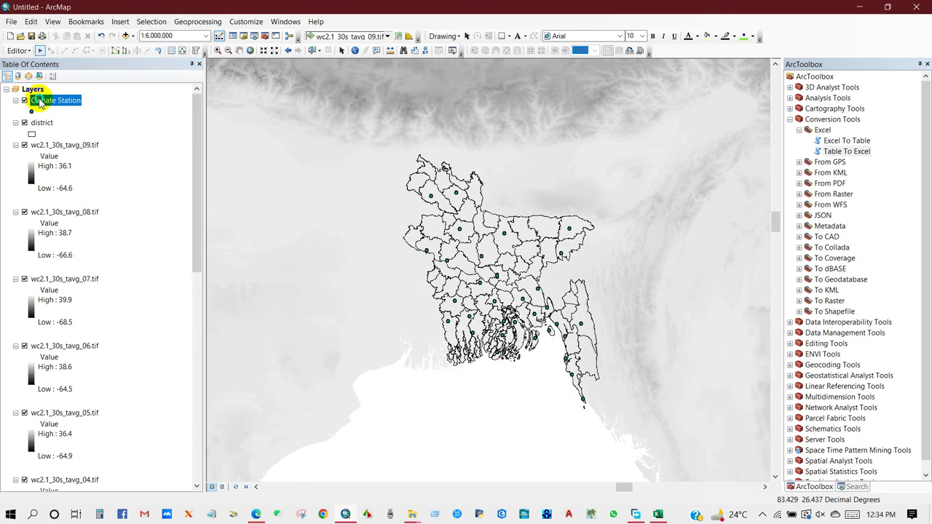
# Check the joined Avg Temp values in the Climate Station attribute table, and close the table
pyautogui.rightClick(39, 99)
pyautogui.click(72, 132)
pyautogui.hscroll(3, 451, 225)
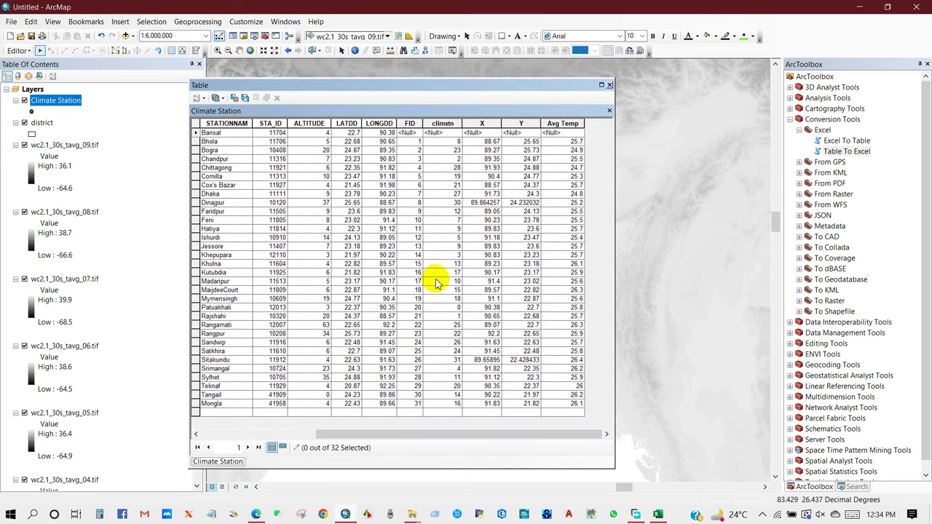
pyautogui.click(560, 150)
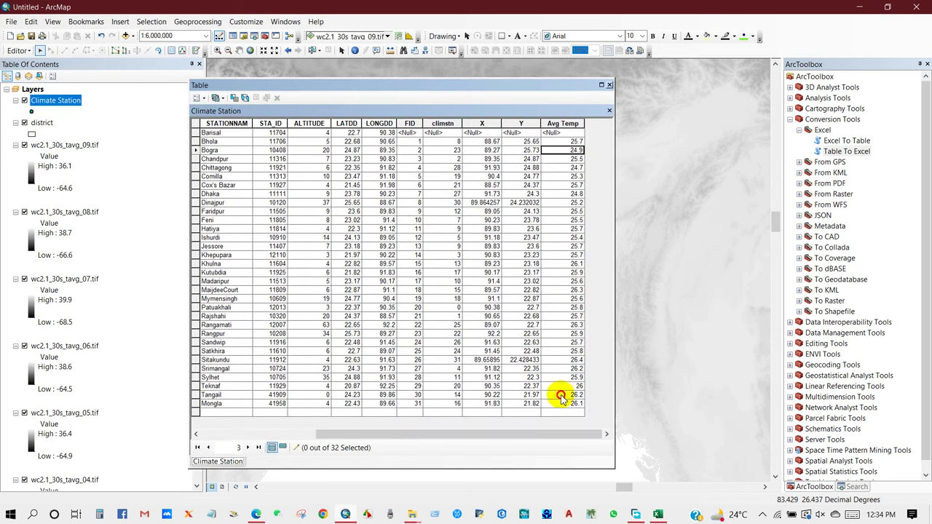
pyautogui.click(606, 85)
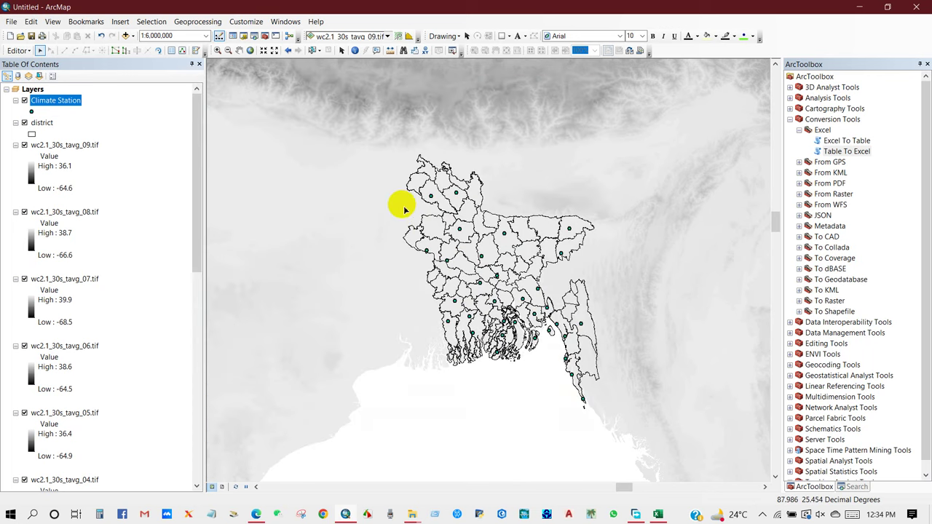
# Open the IDW interpolation tool from the Spatial Analyst toolset
pyautogui.click(790, 119)
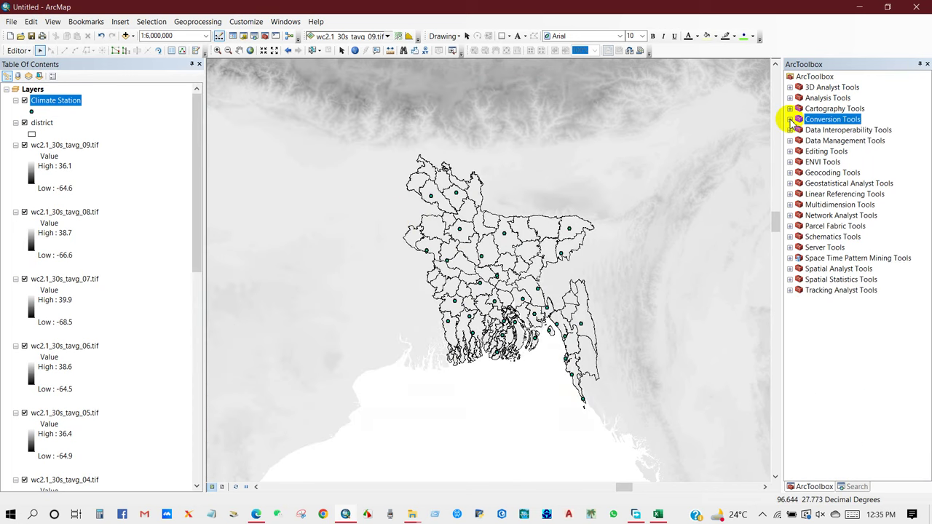
pyautogui.click(789, 268)
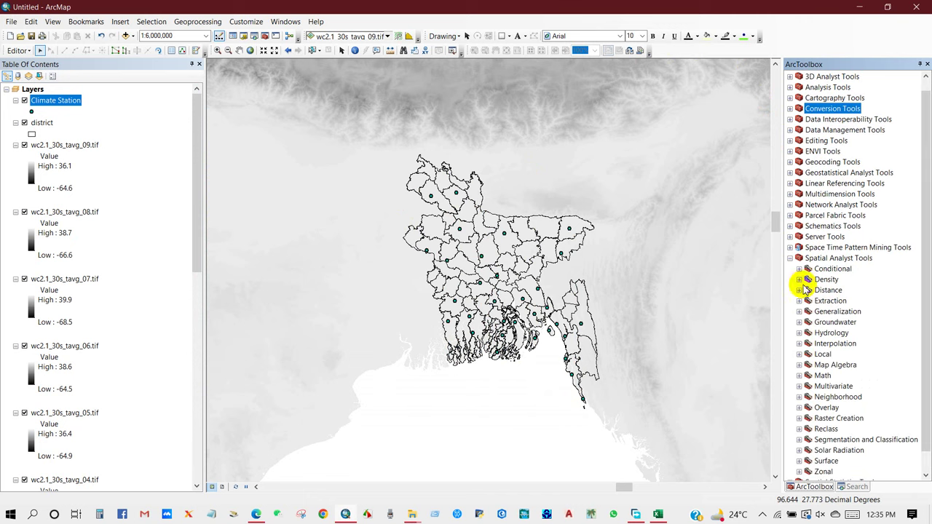
pyautogui.click(829, 343)
pyautogui.click(799, 343)
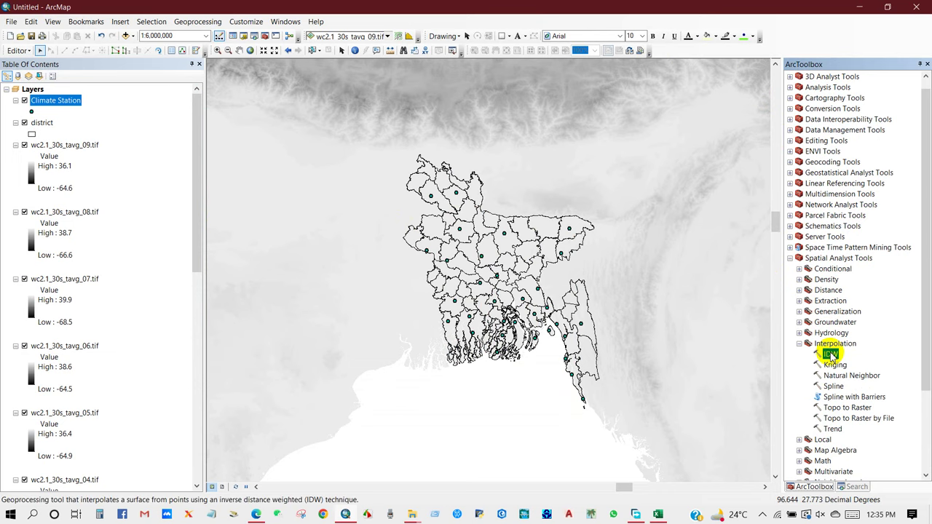
pyautogui.doubleClick(830, 353)
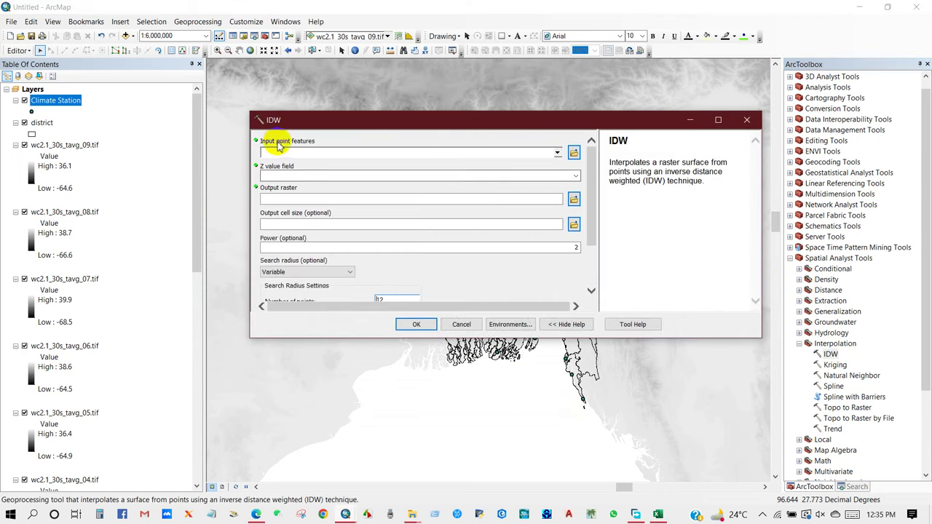
# Set the IDW input points to Climate Station and the Z value field to Sample_tif2_TableToExcel.csv.Avg Temp
pyautogui.click(558, 153)
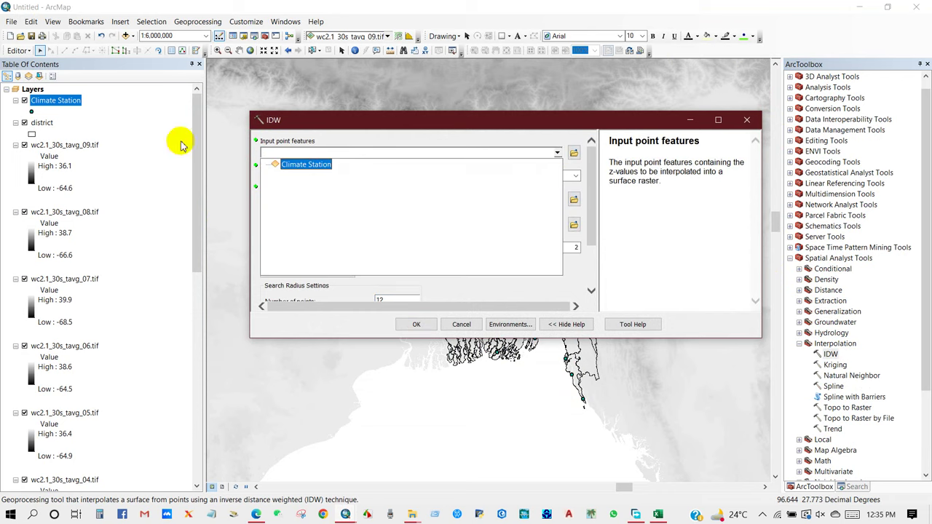
pyautogui.click(305, 165)
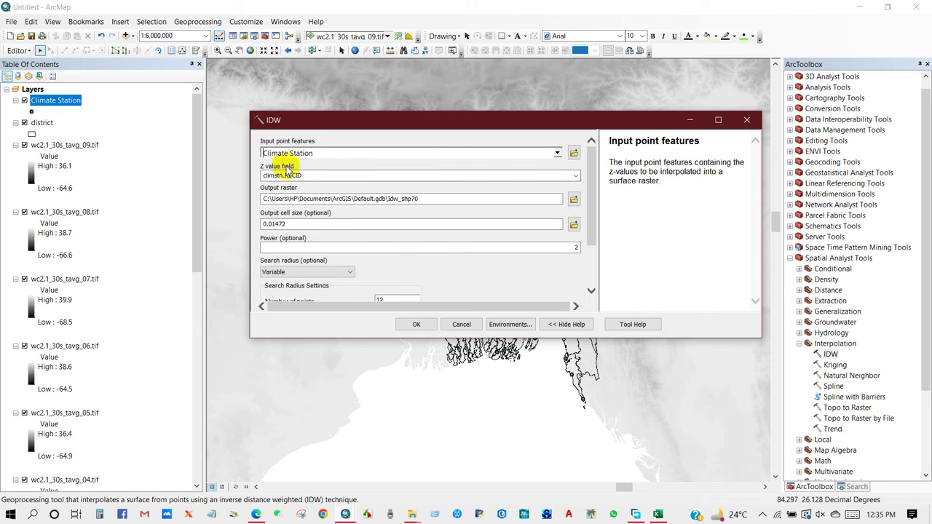
pyautogui.click(576, 176)
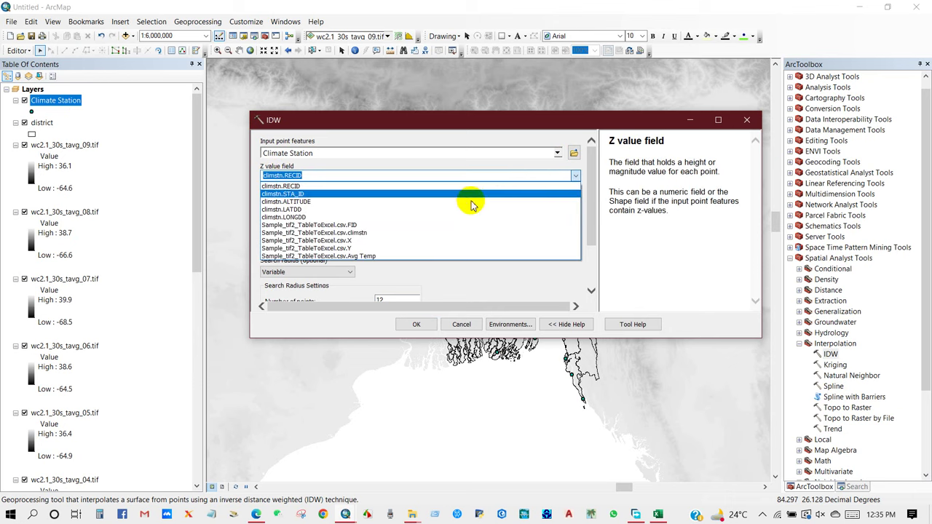
pyautogui.click(358, 256)
pyautogui.click(362, 176)
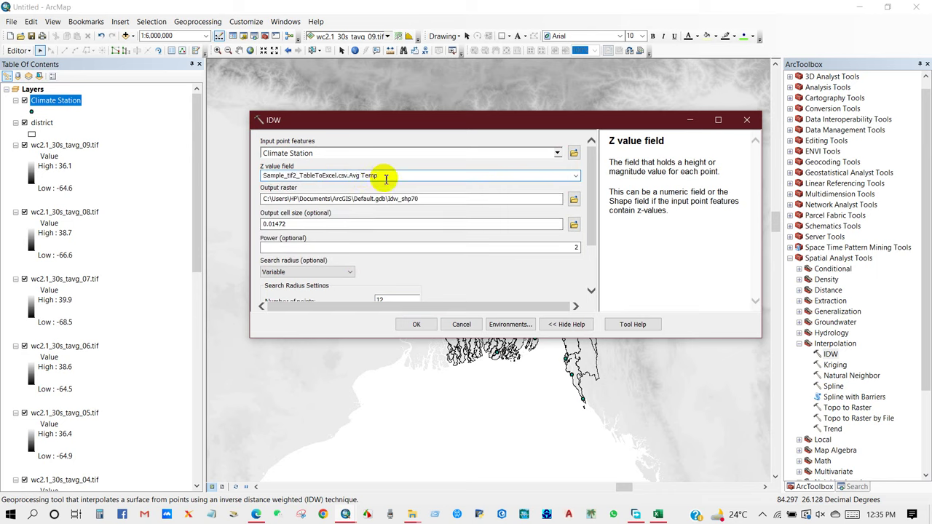
pyautogui.moveTo(591, 224); pyautogui.dragTo(588, 270)
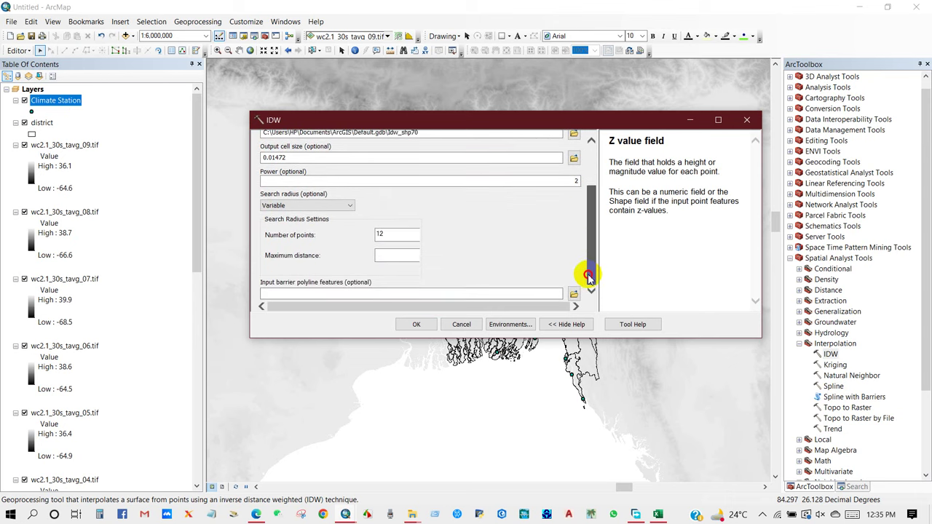
# Set the processing extent in the IDW environment settings to Same as layer district
pyautogui.click(511, 324)
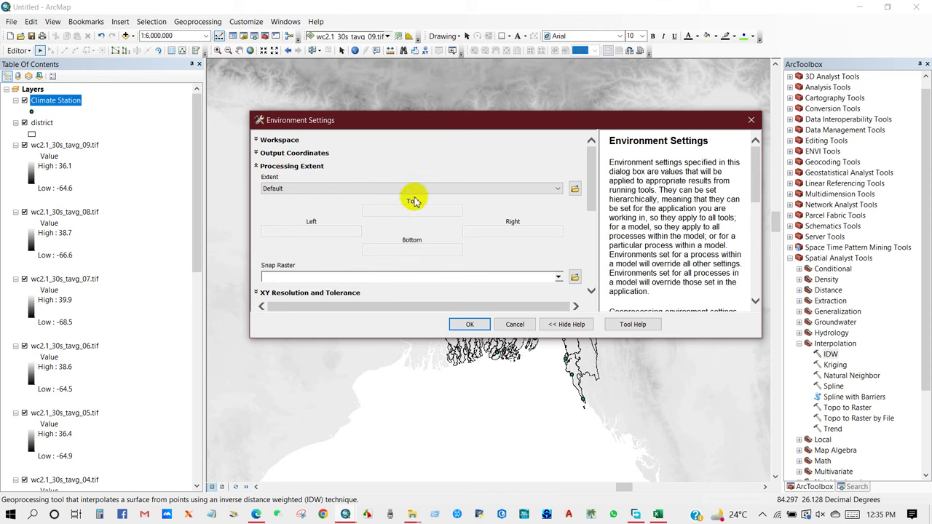
pyautogui.click(558, 189)
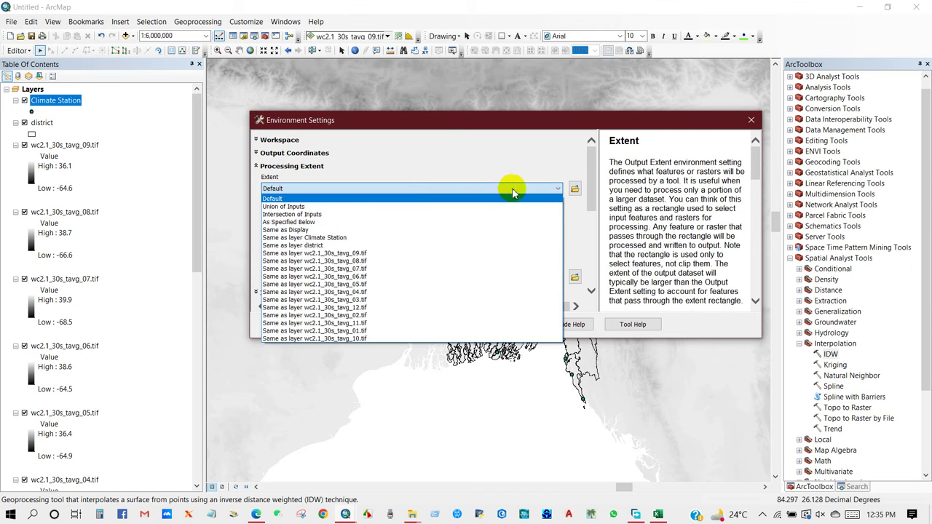
pyautogui.click(305, 245)
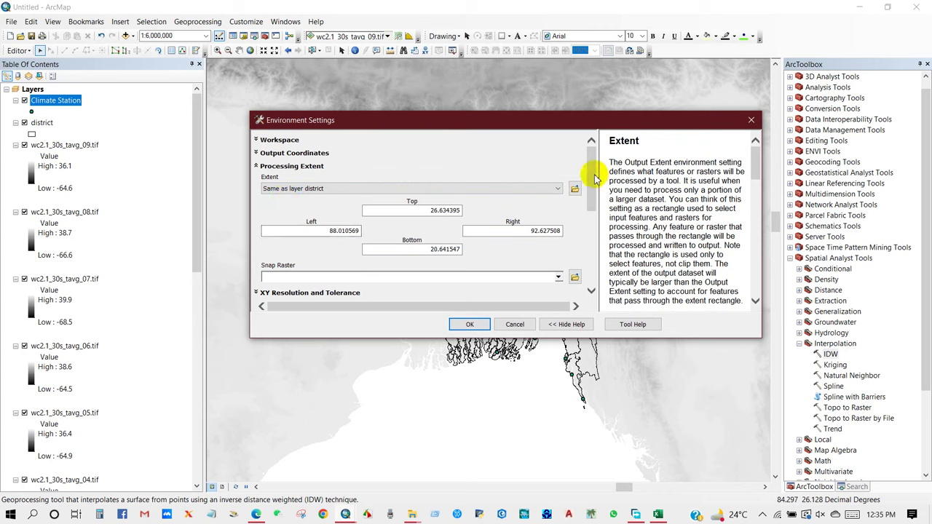
# Set the raster analysis mask to the district layer, and run the IDW interpolation
pyautogui.moveTo(593, 177); pyautogui.dragTo(582, 250)
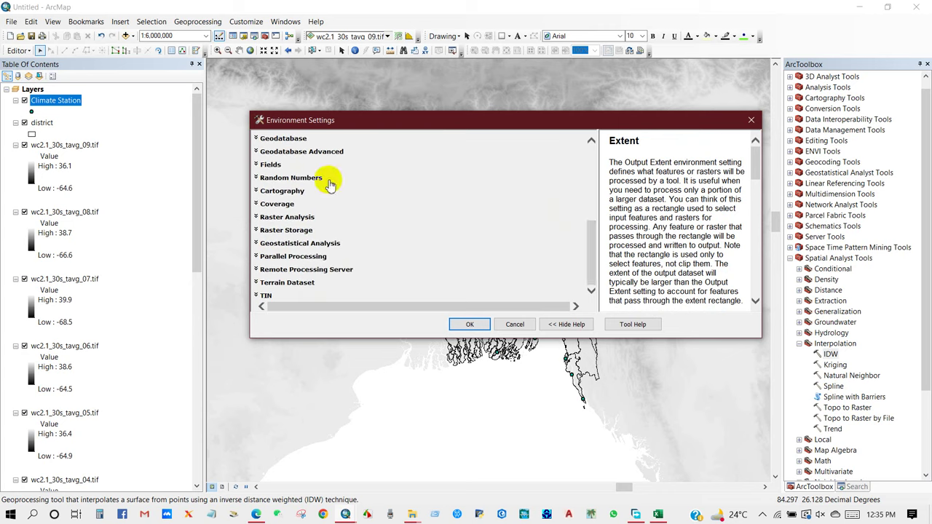
pyautogui.click(299, 218)
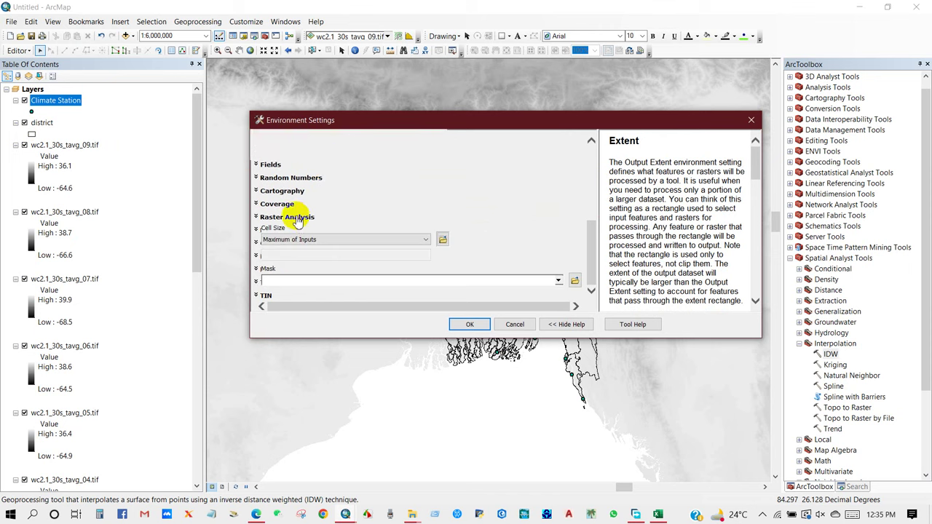
pyautogui.click(557, 280)
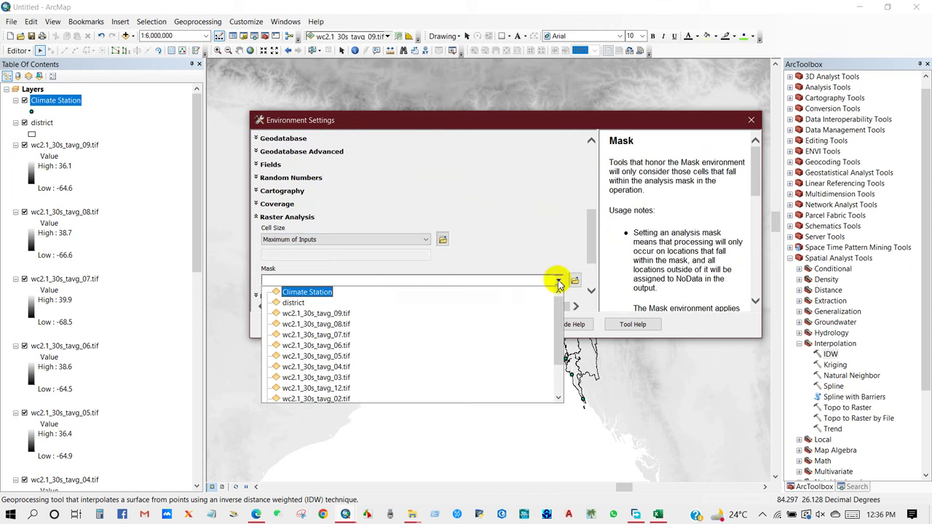
pyautogui.click(293, 303)
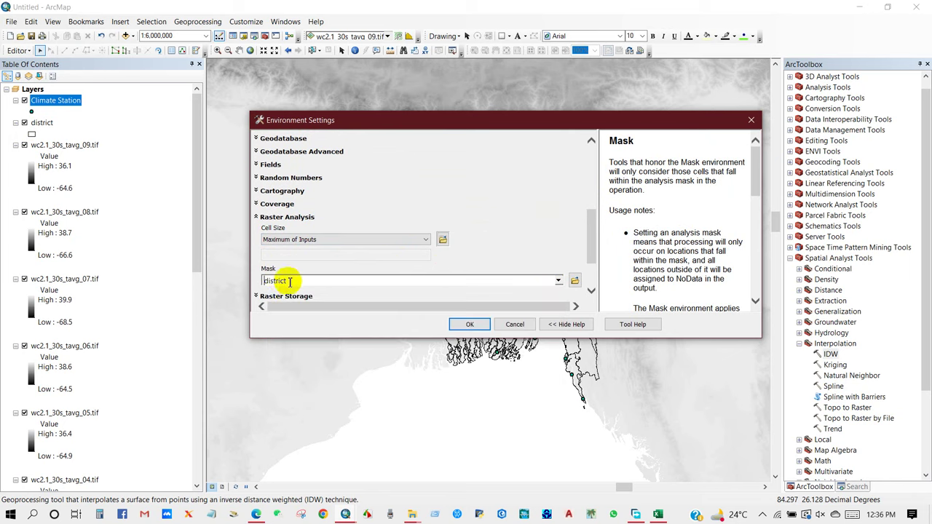
pyautogui.click(467, 326)
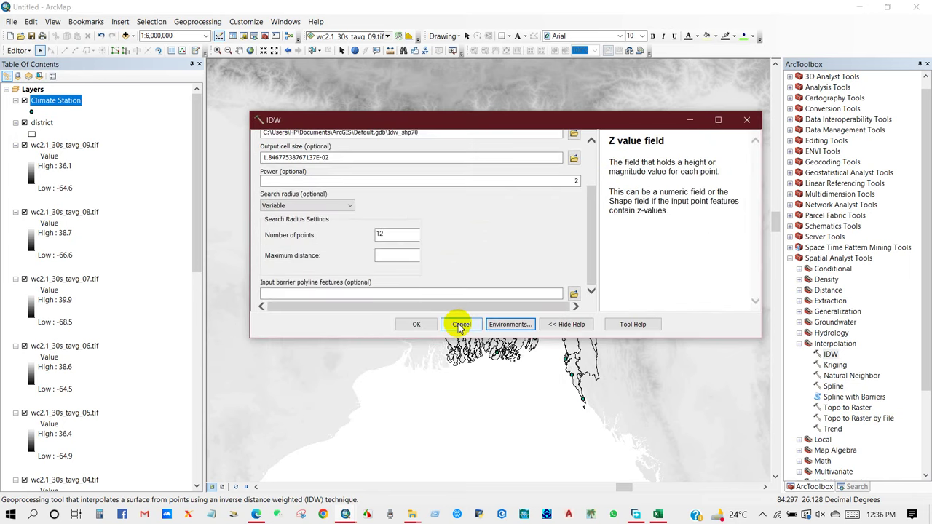
pyautogui.click(418, 325)
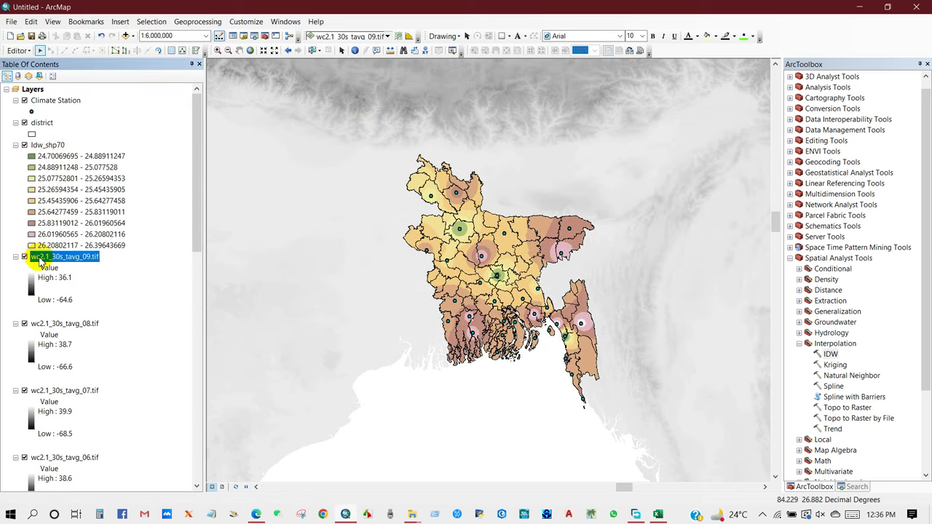
# Remove all the monthly wc2.1_30s_tavg rasters from the map, keeping Climate Station, district and Idw_shp70
pyautogui.keyDown('ctrl'); pyautogui.click(47, 320); pyautogui.keyUp('ctrl')
pyautogui.keyDown('ctrl'); pyautogui.click(46, 390); pyautogui.keyUp('ctrl')
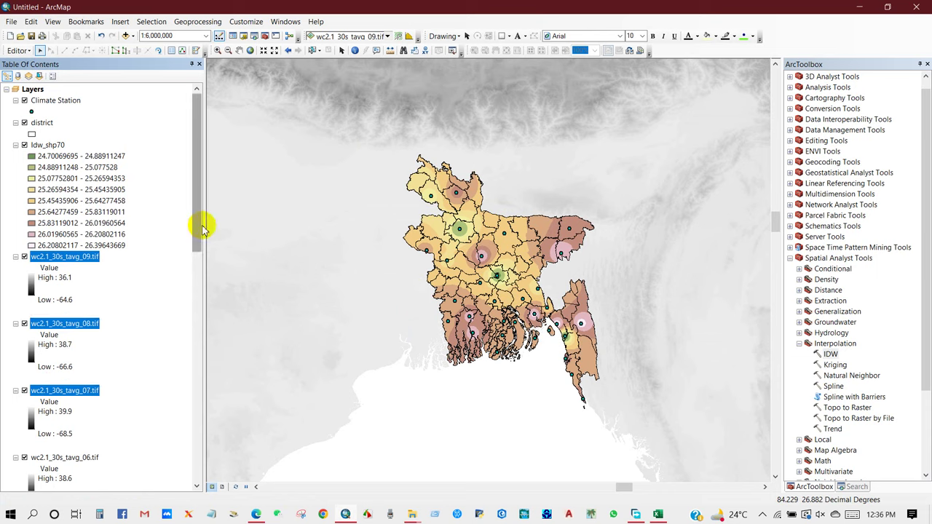
pyautogui.moveTo(203, 228); pyautogui.dragTo(191, 326)
pyautogui.keyDown('ctrl'); pyautogui.click(67, 200); pyautogui.keyUp('ctrl')
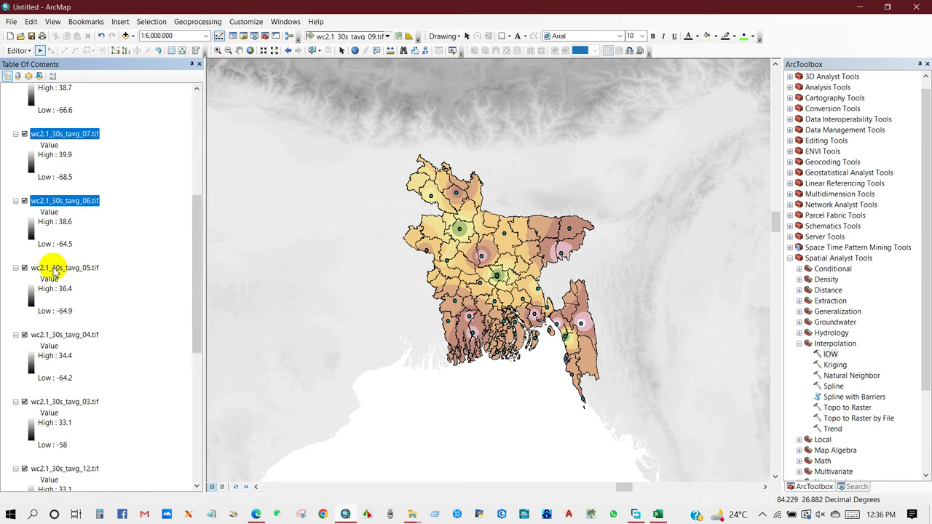
pyautogui.keyDown('ctrl'); pyautogui.click(56, 267); pyautogui.keyUp('ctrl')
pyautogui.keyDown('ctrl'); pyautogui.click(50, 335); pyautogui.keyUp('ctrl')
pyautogui.moveTo(194, 286); pyautogui.dragTo(185, 389)
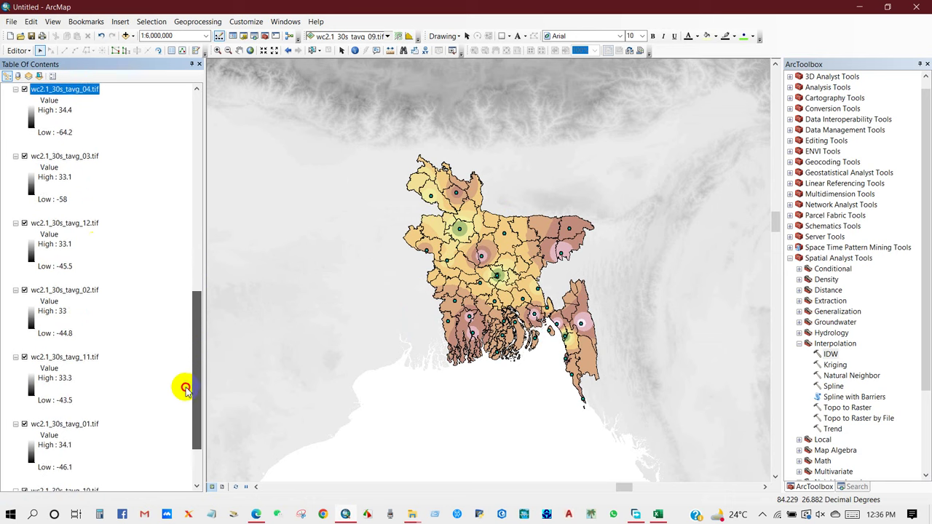
pyautogui.keyDown('ctrl'); pyautogui.click(59, 156); pyautogui.keyUp('ctrl')
pyautogui.click(53, 217)
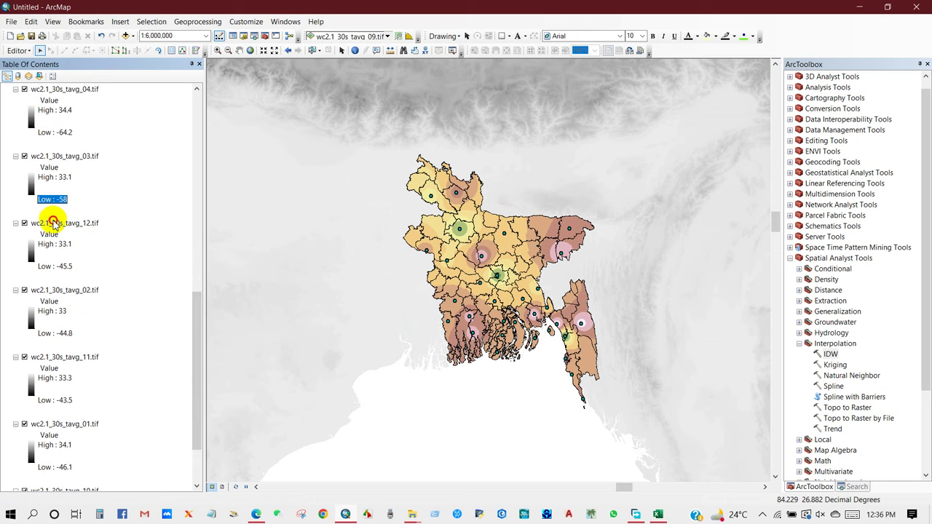
pyautogui.scroll(-2, 54, 225)
pyautogui.keyDown('shift'); pyautogui.click(64, 413); pyautogui.keyUp('shift')
pyautogui.rightClick(72, 306)
pyautogui.click(102, 327)
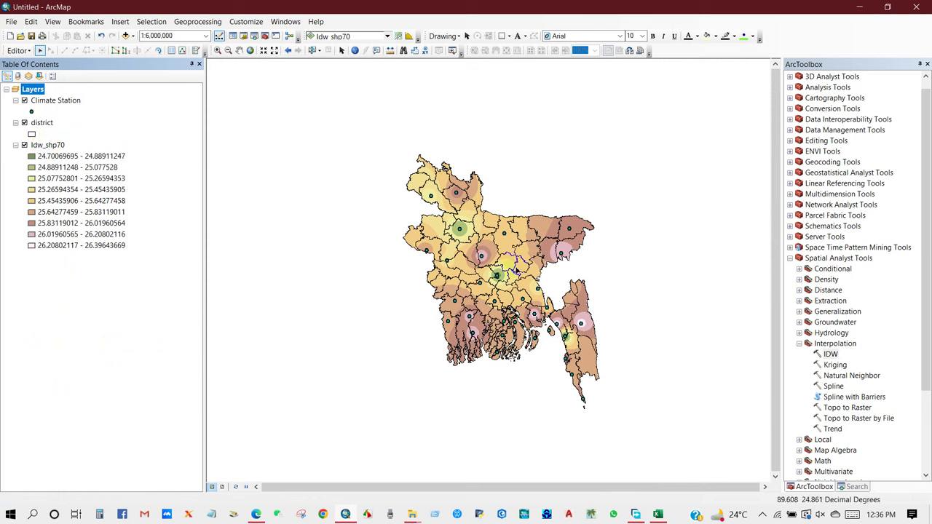
# Hide the district and Climate Station layers so that only the Idw_shp70 surface is displayed
pyautogui.scroll(1, 539, 277)
pyautogui.click(239, 50)
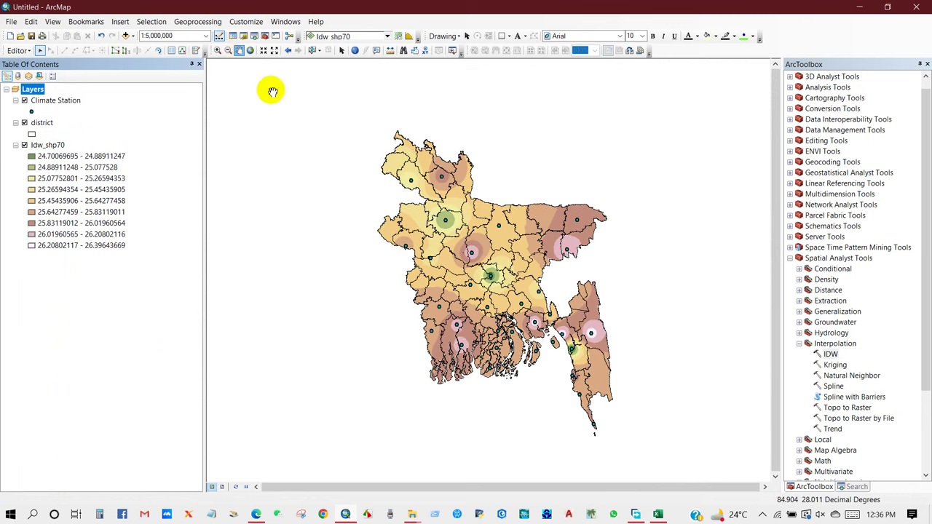
pyautogui.scroll(1, 455, 284)
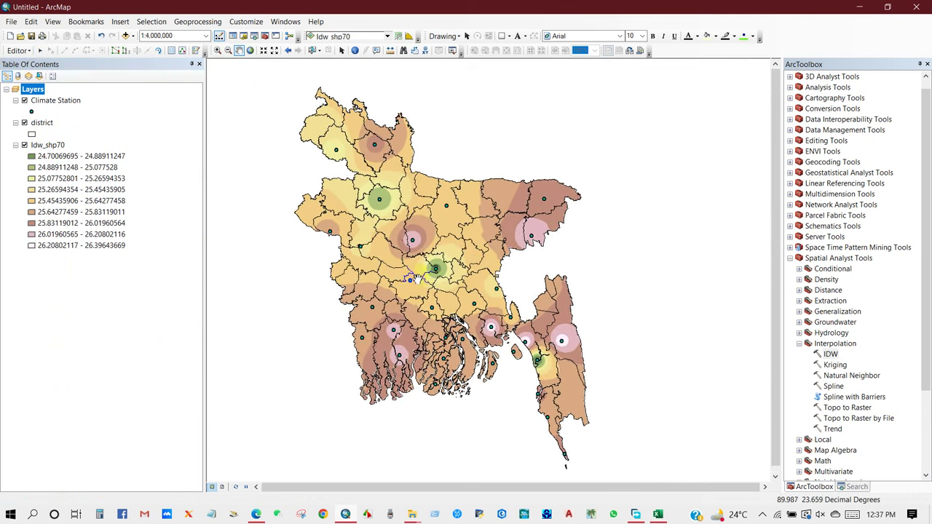
pyautogui.moveTo(421, 280); pyautogui.dragTo(425, 285)
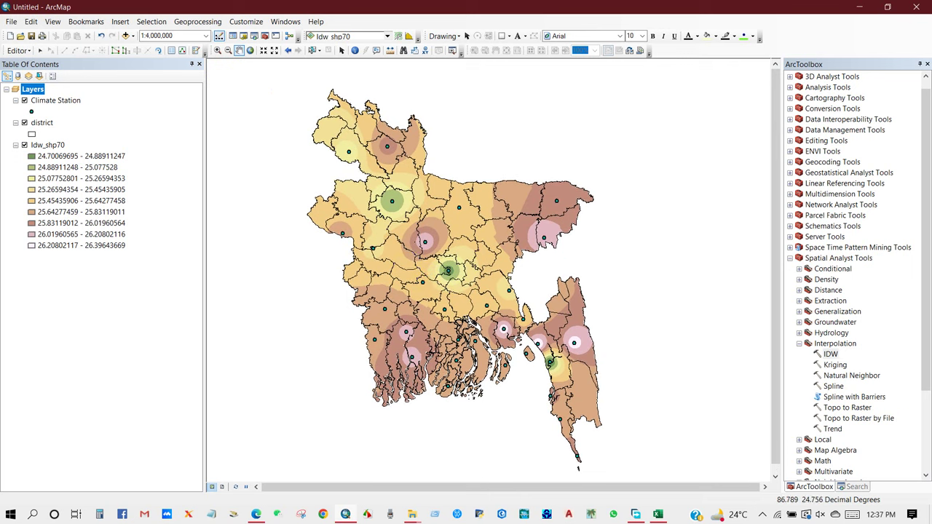
pyautogui.click(24, 123)
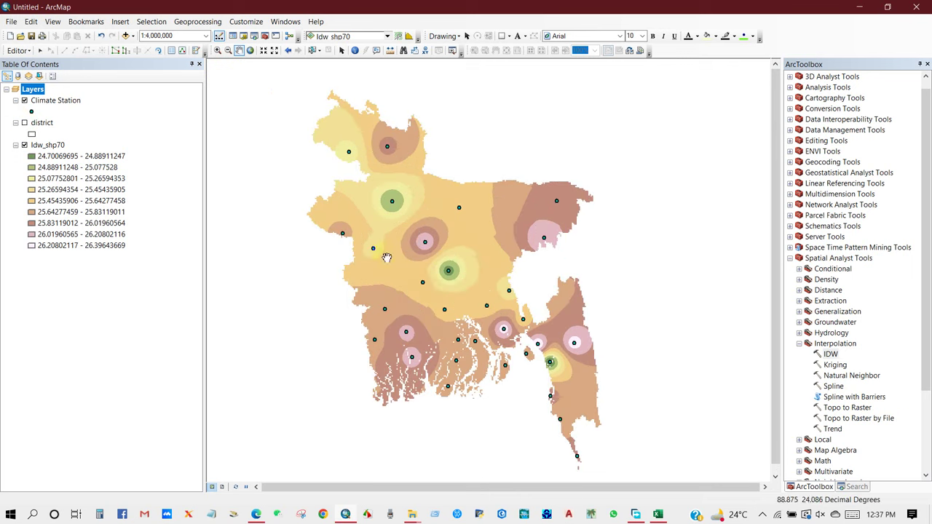
pyautogui.moveTo(418, 272); pyautogui.dragTo(421, 280)
pyautogui.click(24, 102)
pyautogui.moveTo(456, 303); pyautogui.dragTo(459, 306)
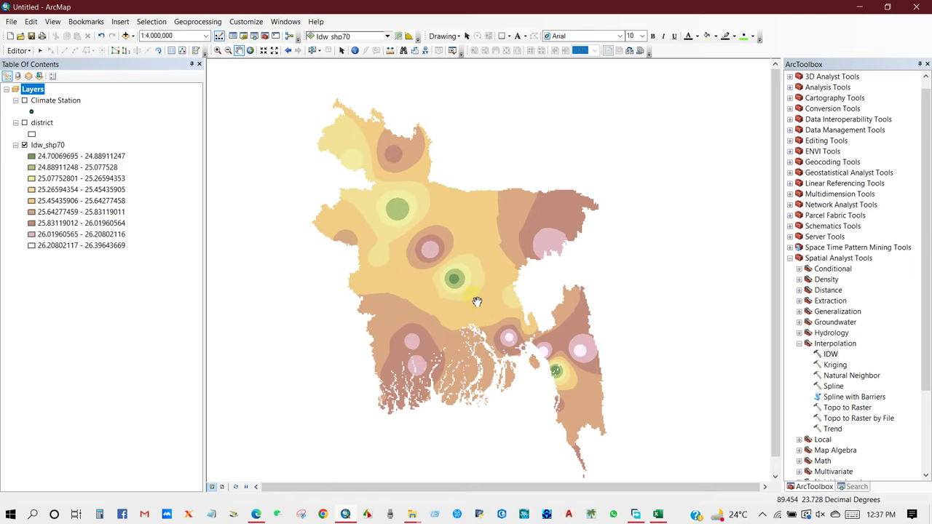
# Set the classified symbology of the Idw_shp70 layer to 8 classes
pyautogui.rightClick(40, 146)
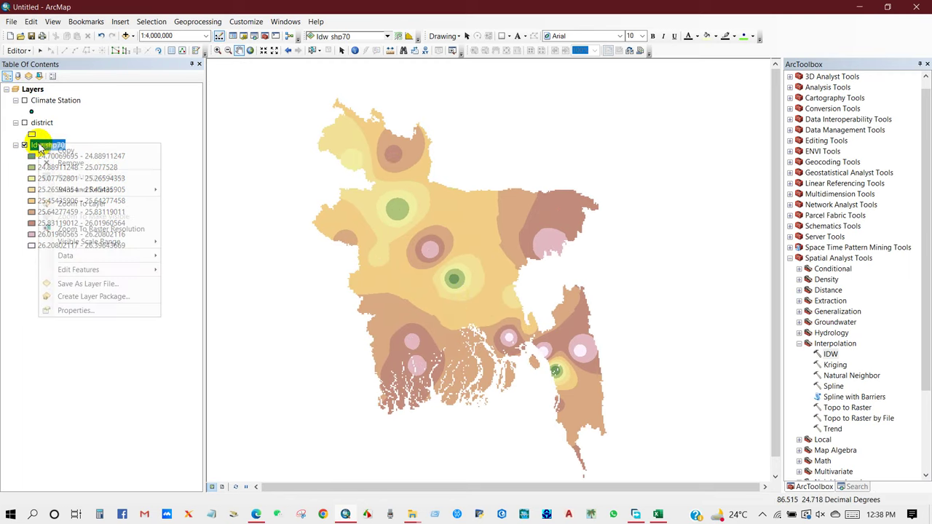
pyautogui.click(73, 311)
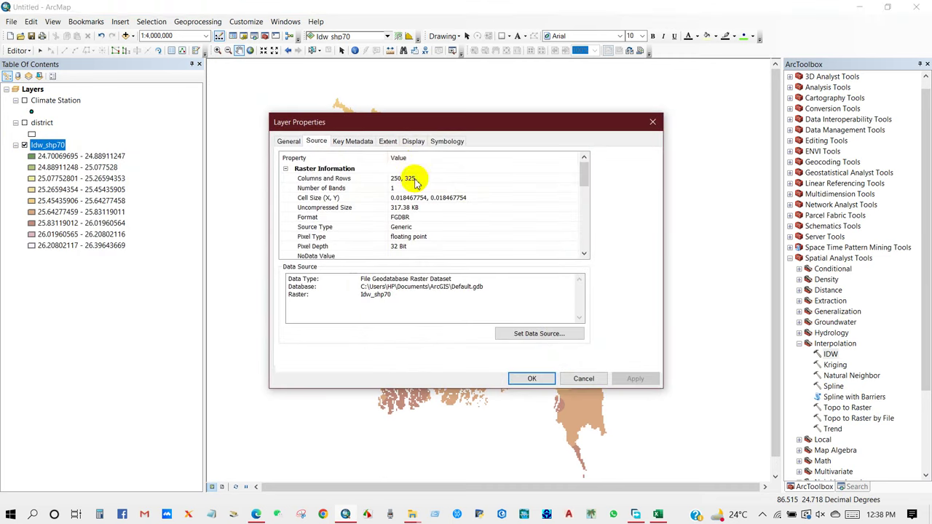
pyautogui.click(445, 142)
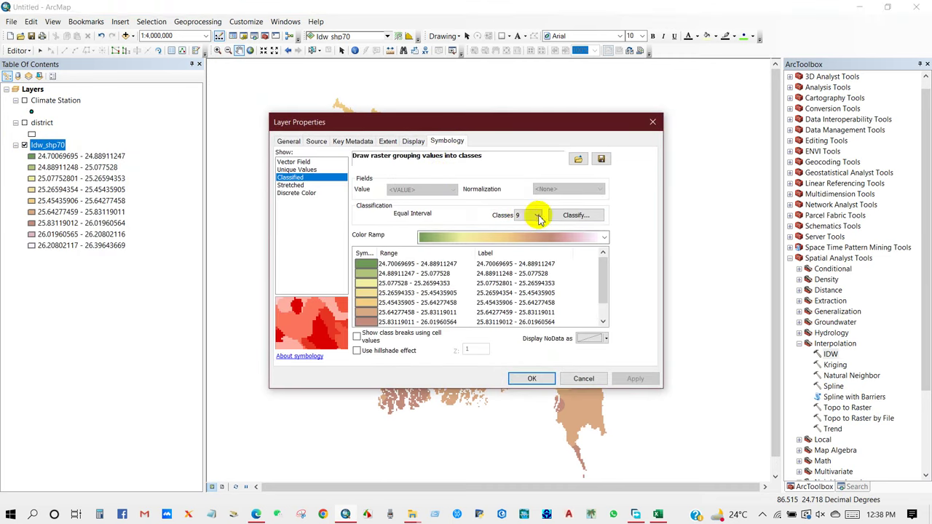
pyautogui.click(535, 216)
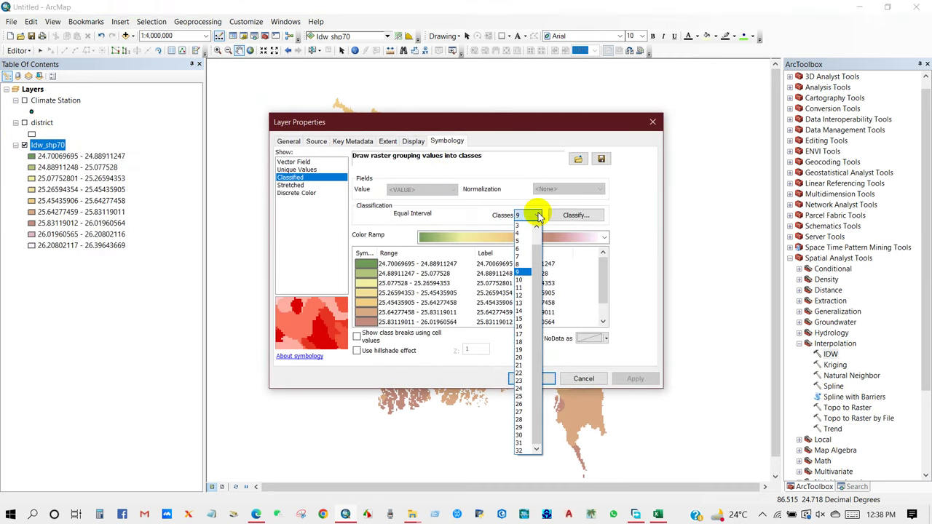
pyautogui.click(519, 264)
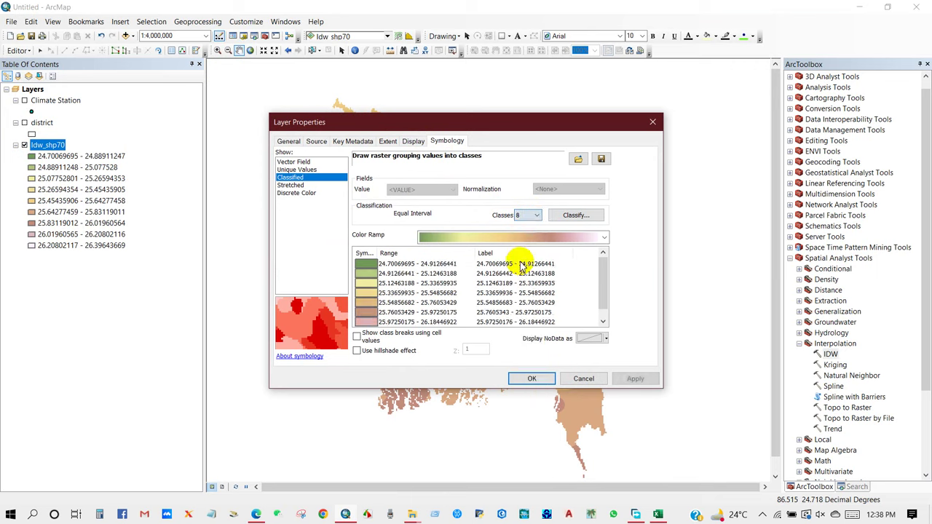
# Format the Idw_shp70 class labels as numeric with 3 significant digits
pyautogui.click(533, 254)
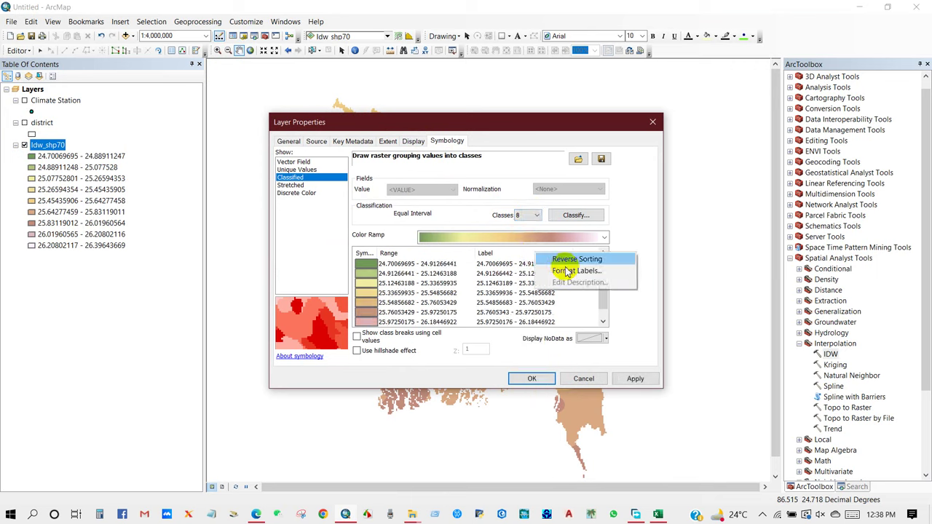
pyautogui.click(567, 271)
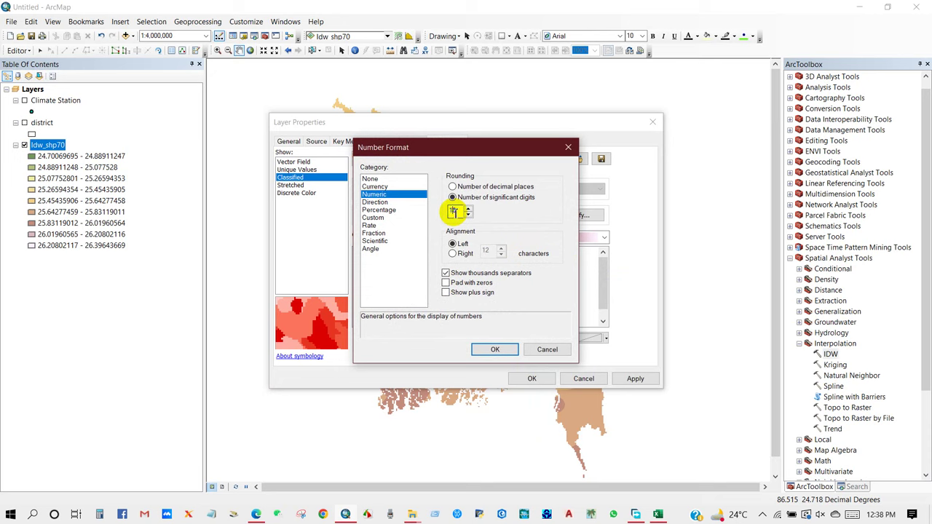
pyautogui.write('3')
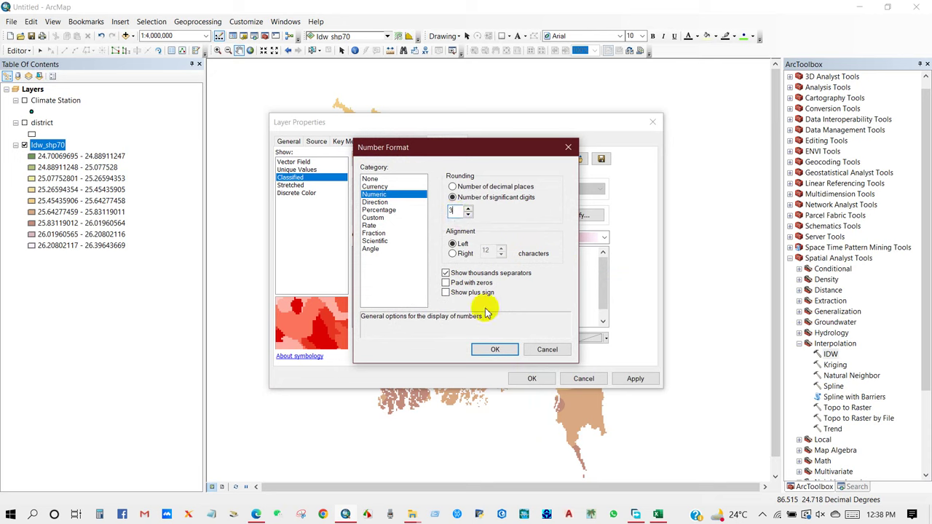
pyautogui.click(494, 348)
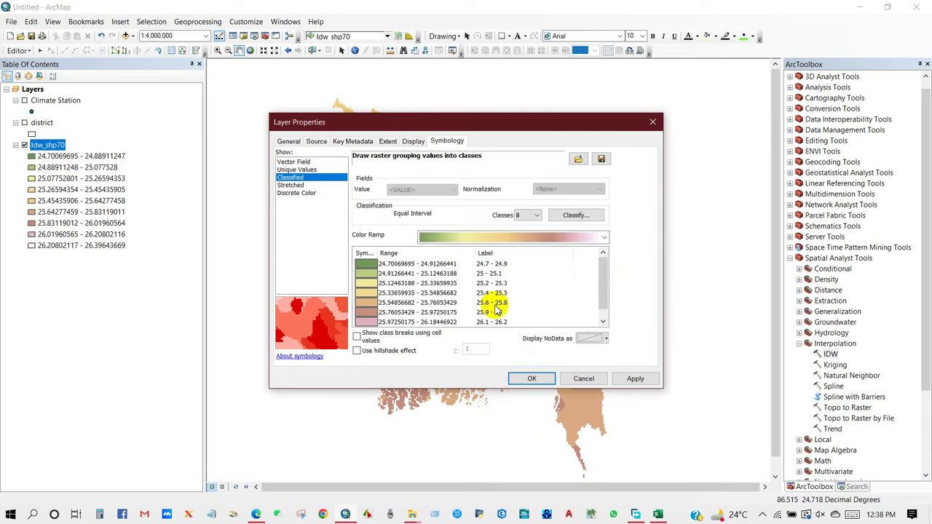
# Set the number format of the Idw_shp70 class labels to 4 significant digits
pyautogui.rightClick(502, 252)
pyautogui.click(513, 269)
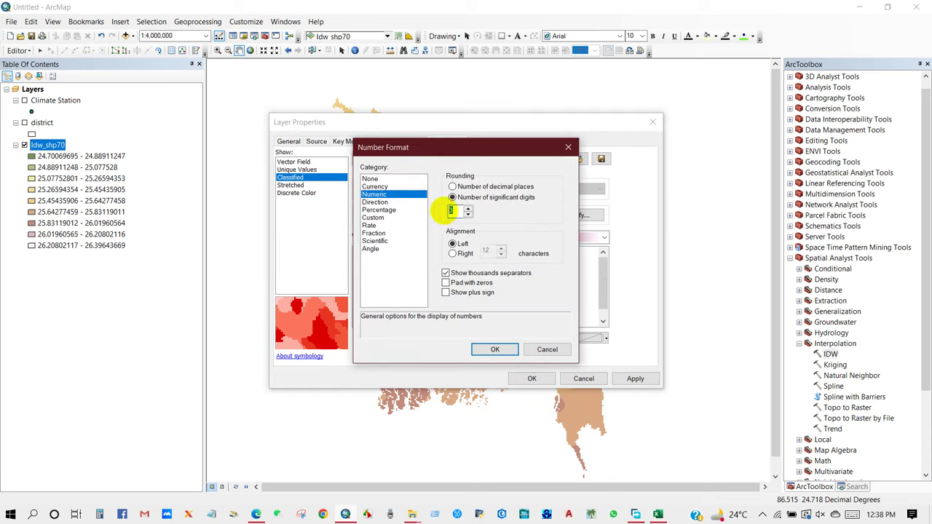
pyautogui.write('4')
pyautogui.click(495, 351)
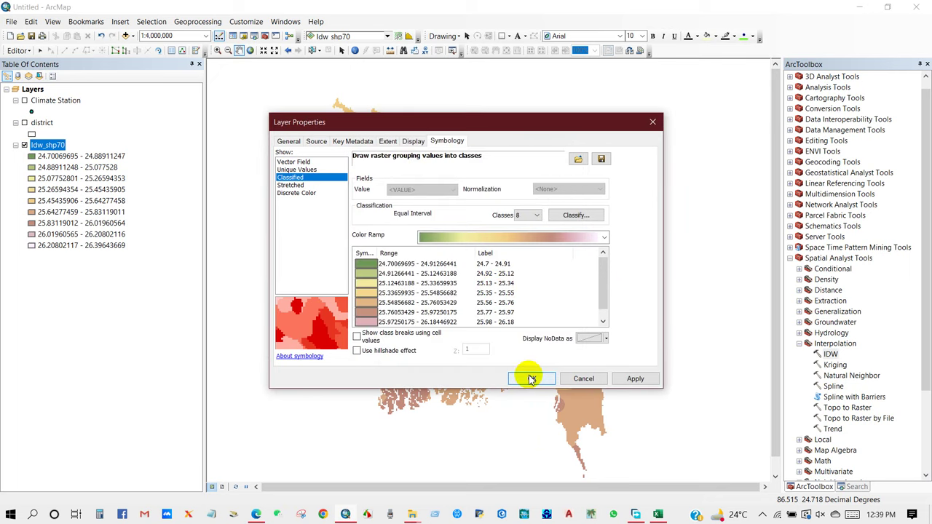
# Apply the green-yellow-red color ramp to the classified Idw_shp70 surface
pyautogui.click(603, 237)
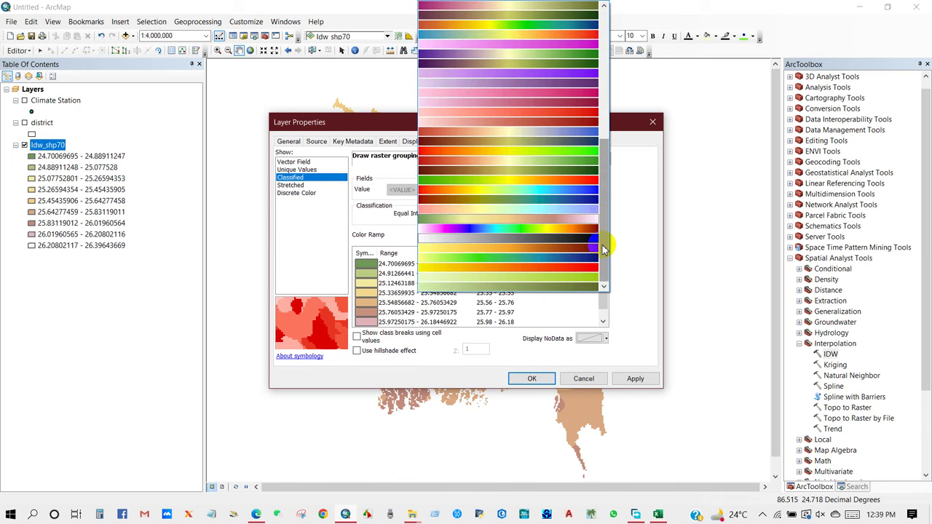
pyautogui.click(534, 179)
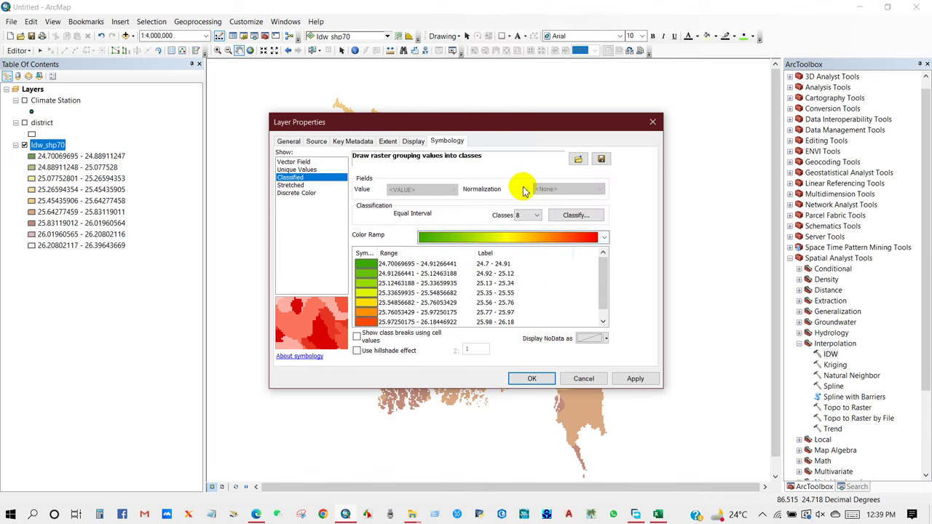
pyautogui.click(532, 378)
# Show the district layer over the surface again and rename the Idw_shp70 layer as Average Temperature
pyautogui.moveTo(495, 311); pyautogui.dragTo(480, 267)
pyautogui.click(24, 122)
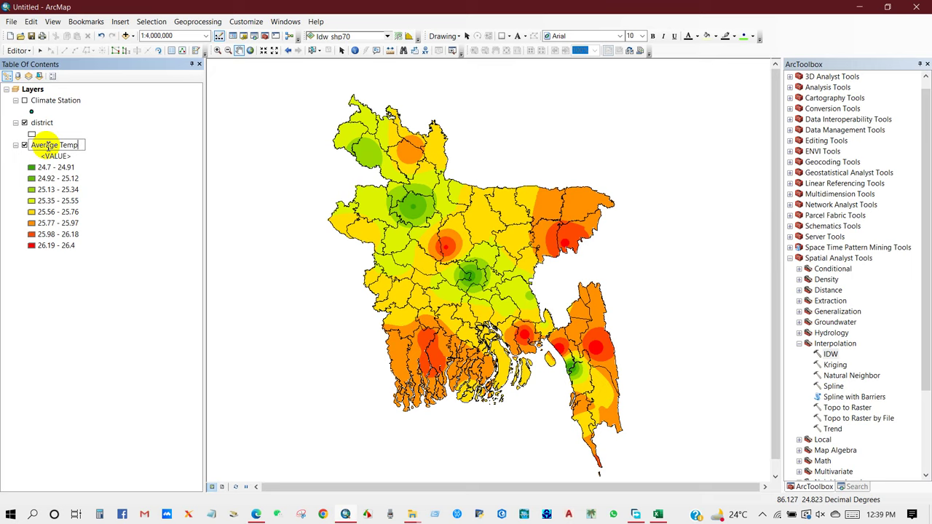
pyautogui.write('erature')
pyautogui.press('Return')
pyautogui.moveTo(445, 227); pyautogui.dragTo(462, 229)
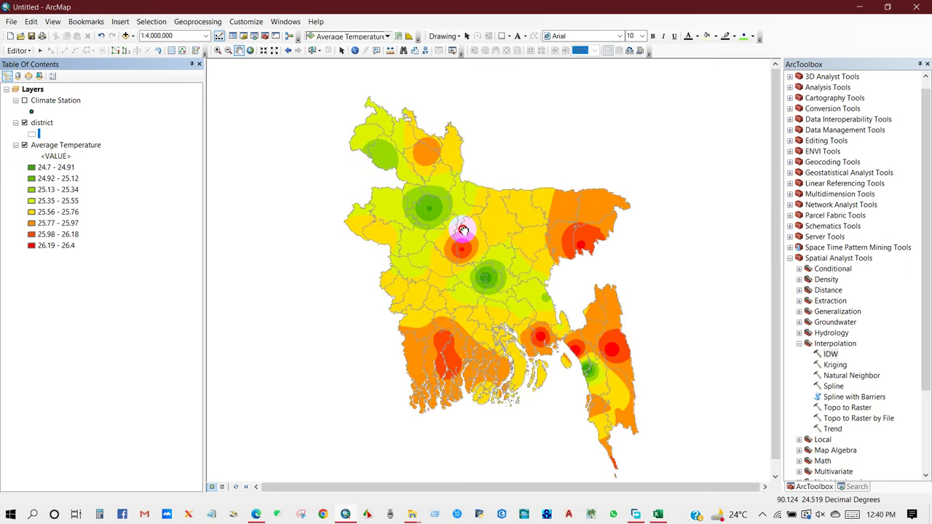
# Switch to the page layout and display the data frame at its full extent
pyautogui.click(224, 487)
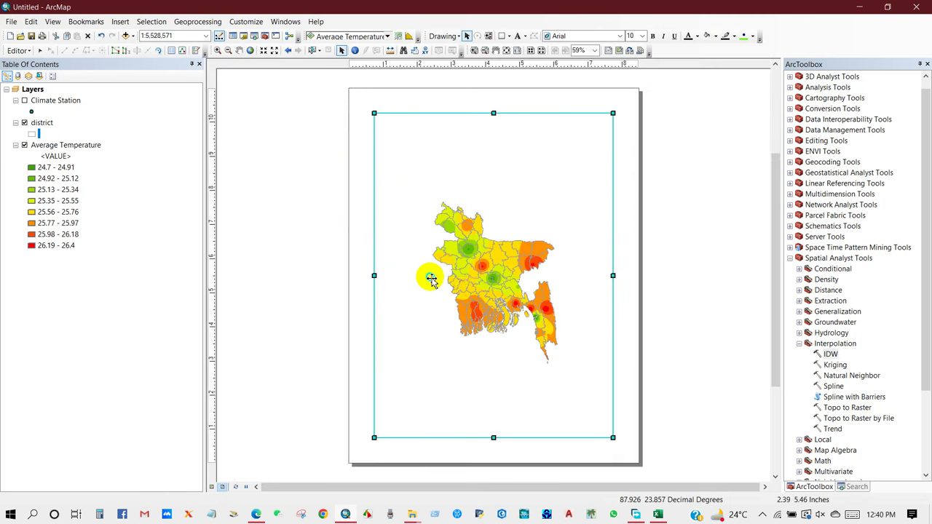
pyautogui.rightClick(432, 279)
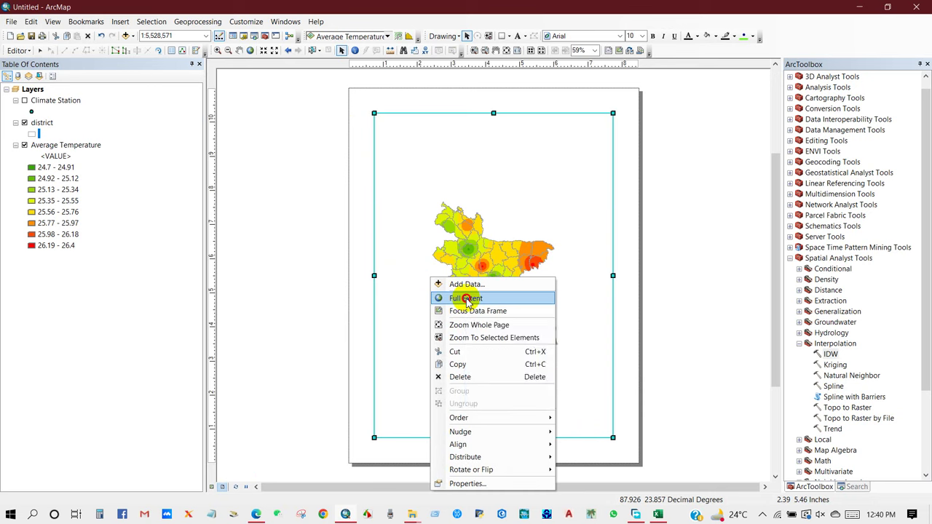
pyautogui.click(466, 298)
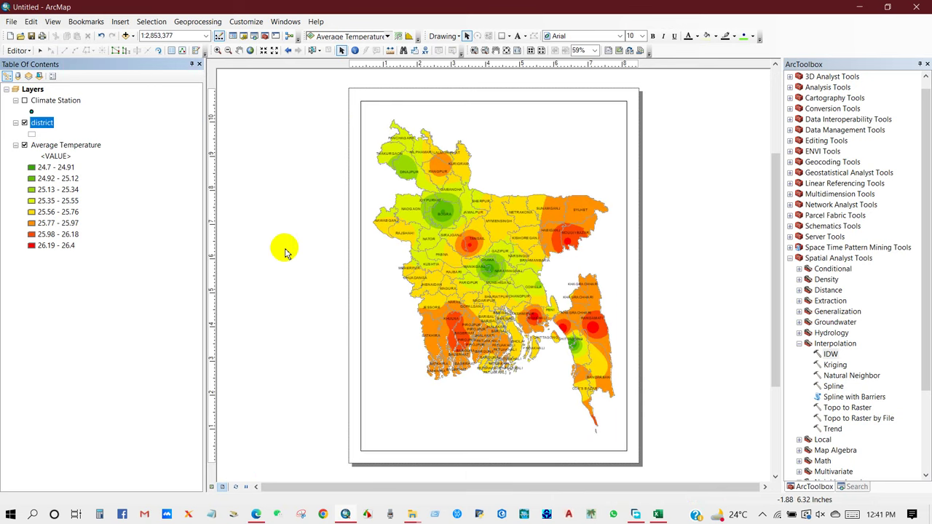
# Add the title "Average Temperature (Bangladesh)" to the layout and place it in the blank area at the map's upper right
pyautogui.click(120, 21)
pyautogui.click(122, 45)
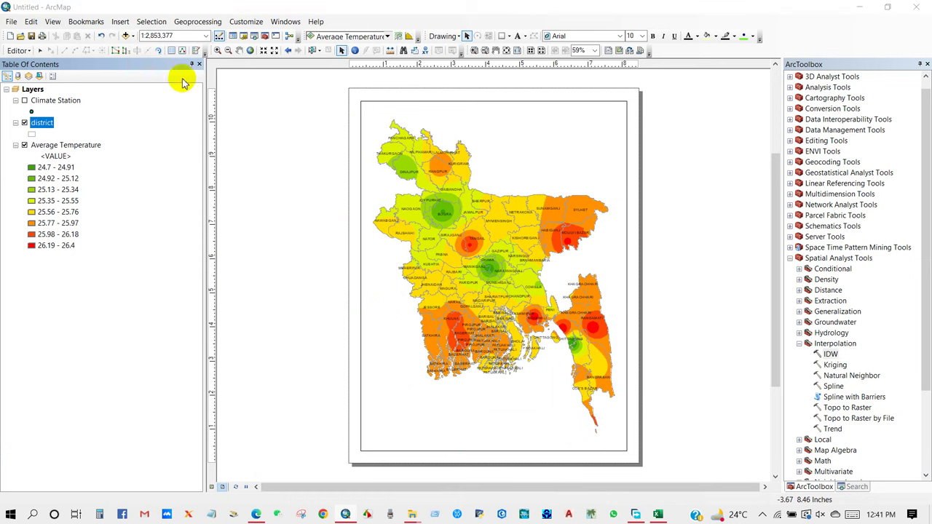
pyautogui.write('Average Temperature')
pyautogui.click(484, 275)
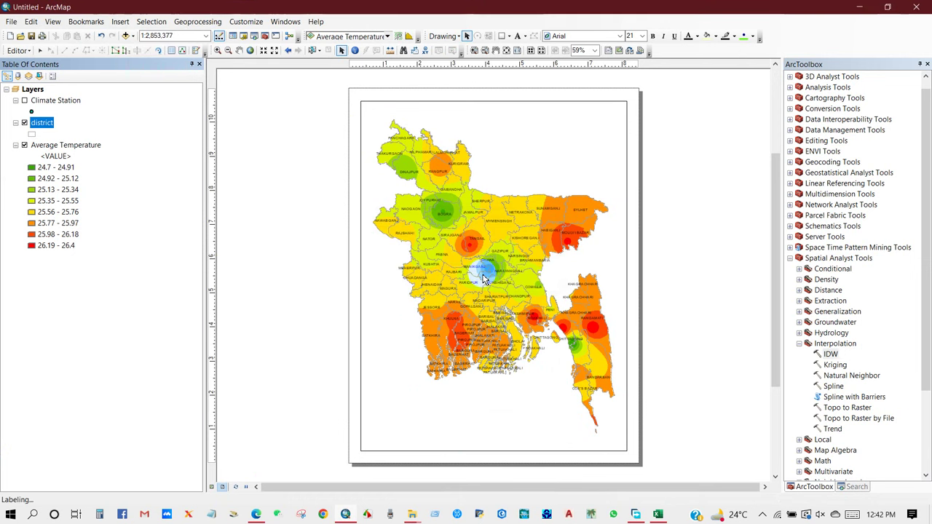
pyautogui.moveTo(484, 131); pyautogui.dragTo(537, 126)
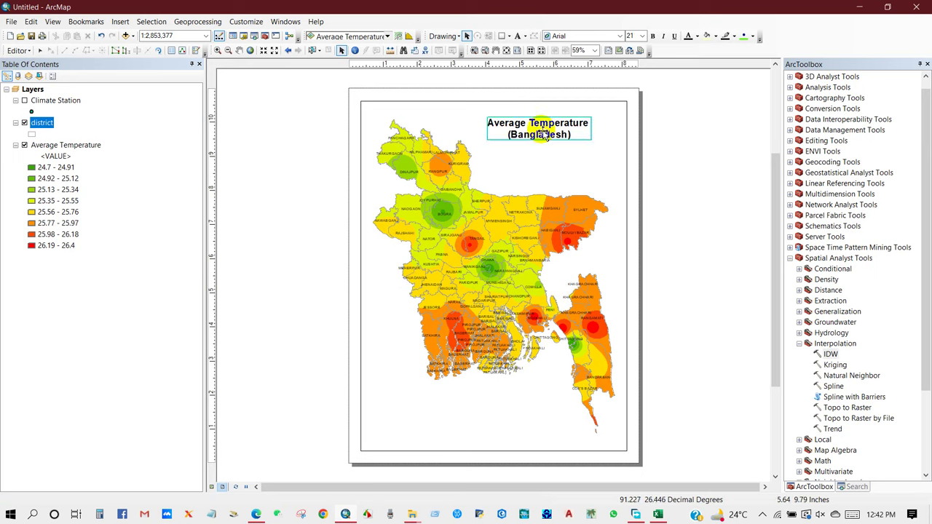
pyautogui.moveTo(542, 135); pyautogui.dragTo(549, 137)
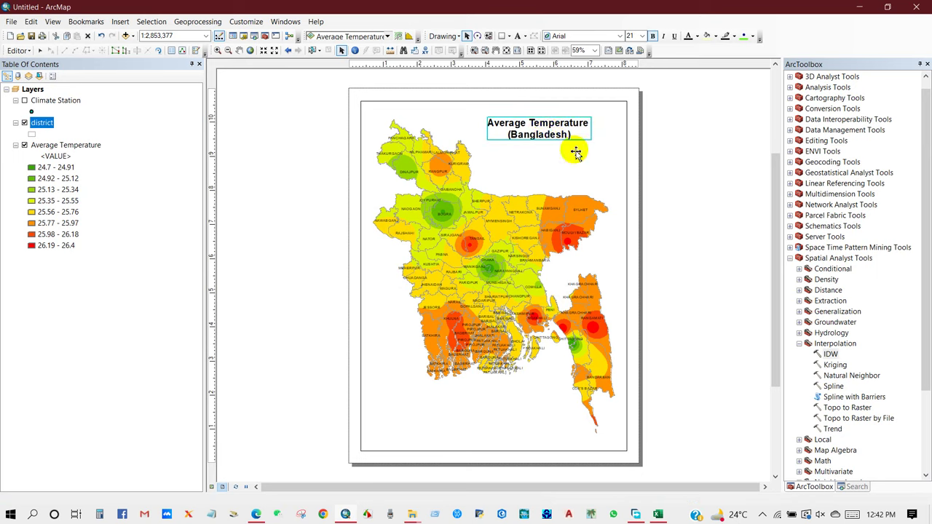
# Insert the ESRI North 3 north arrow and place it below the title near the page's right edge
pyautogui.click(120, 22)
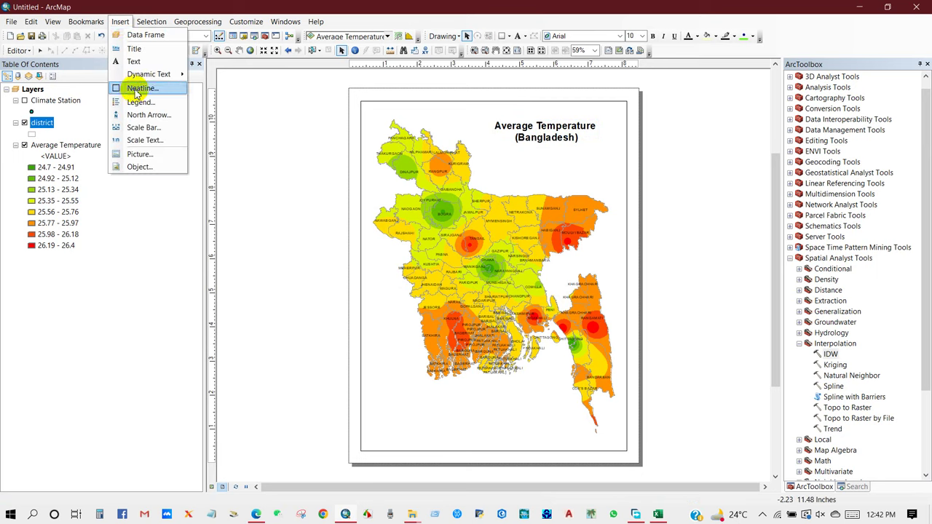
pyautogui.click(148, 115)
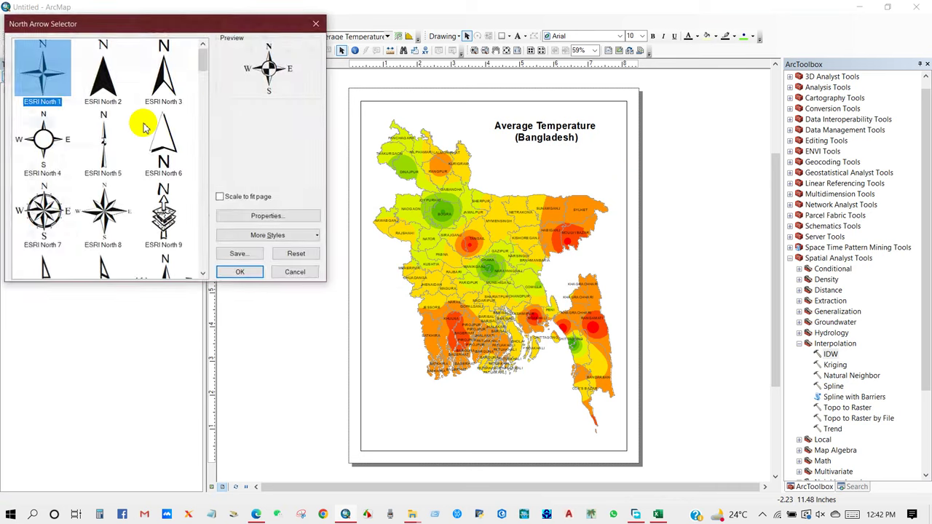
pyautogui.click(166, 88)
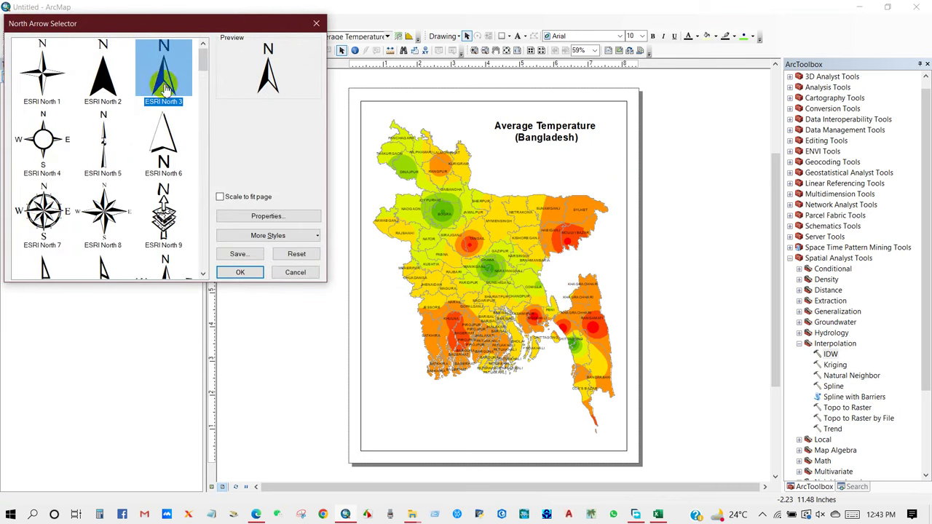
pyautogui.click(237, 274)
pyautogui.moveTo(417, 315); pyautogui.dragTo(582, 182)
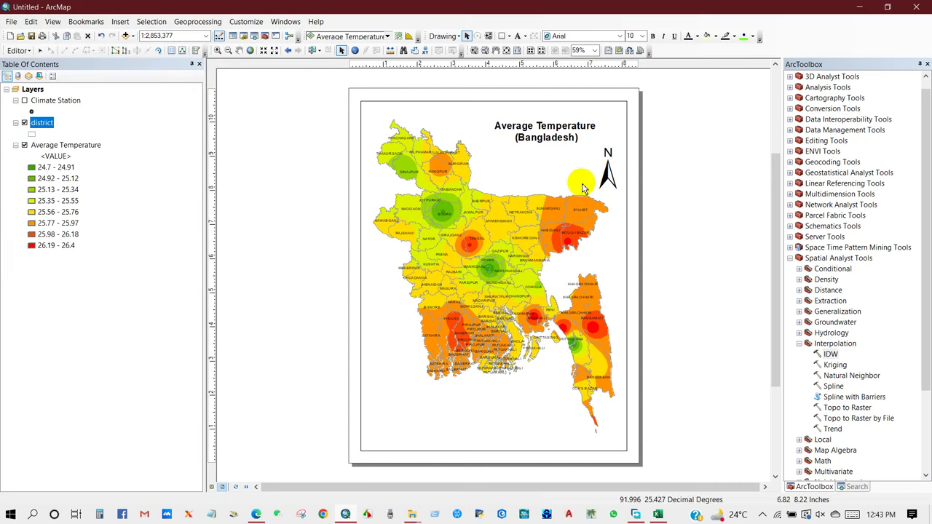
# Insert a two-column legend for the district and Average Temperature layers and place it in the lower-left corner of the page
pyautogui.click(120, 21)
pyautogui.click(141, 102)
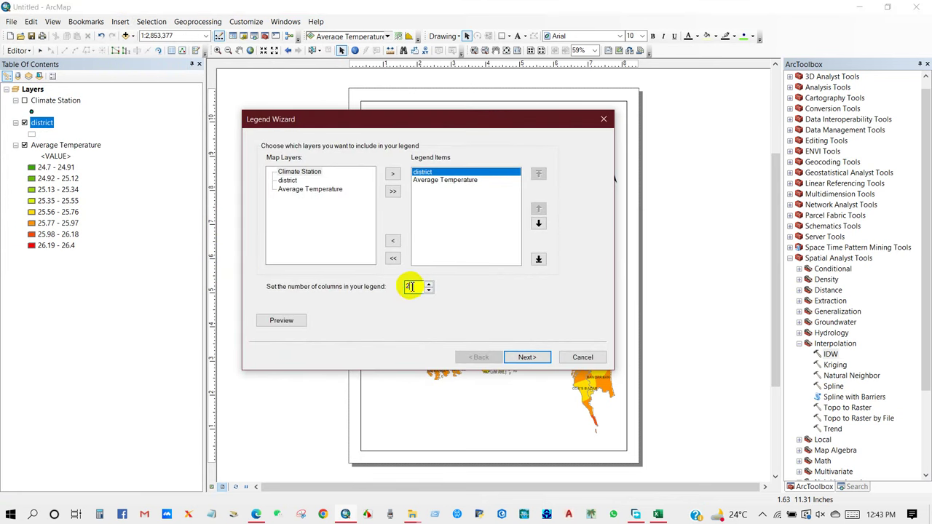
pyautogui.click(524, 358)
pyautogui.click(524, 358)
pyautogui.click(524, 357)
pyautogui.click(524, 358)
pyautogui.moveTo(518, 362); pyautogui.dragTo(415, 412)
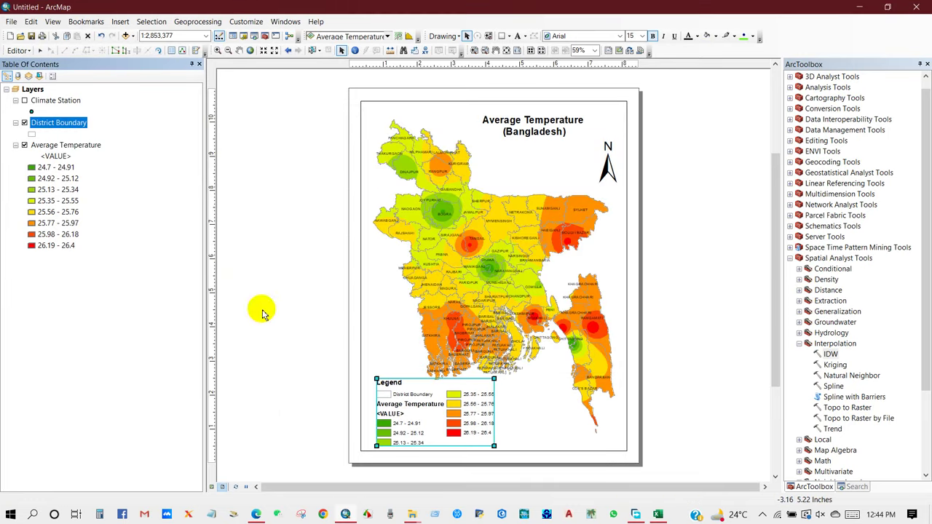
pyautogui.moveTo(401, 413); pyautogui.dragTo(390, 412)
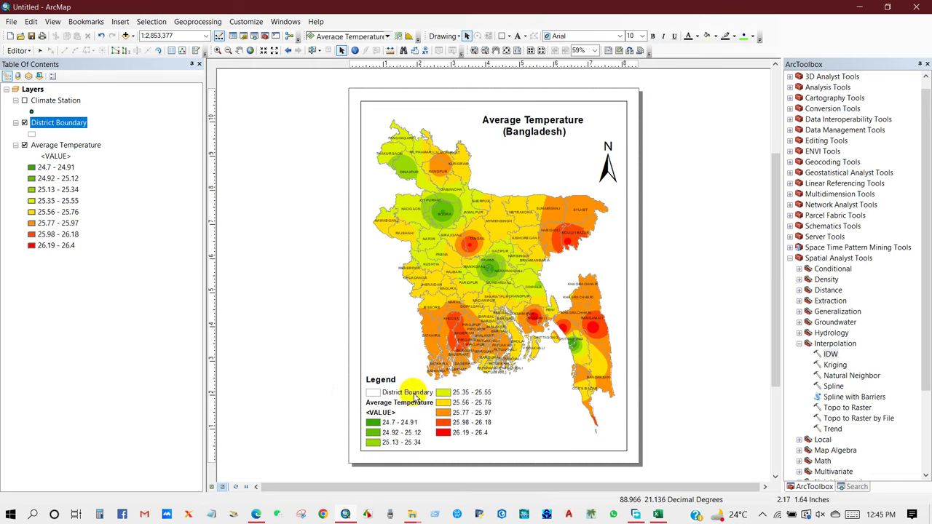
# Insert Alternating Scale Bar 1 in Kilometers with its label below center, and place it in the lower-right corner of the page
pyautogui.click(121, 22)
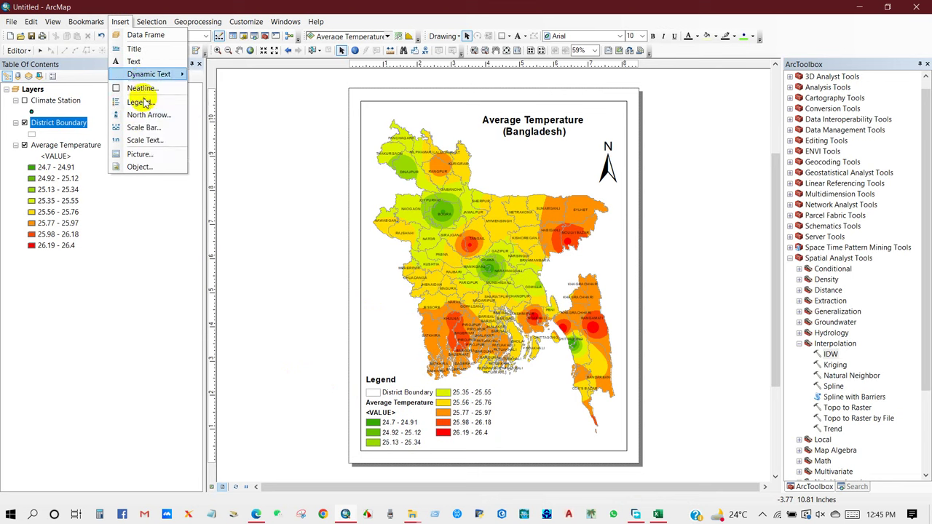
pyautogui.click(143, 128)
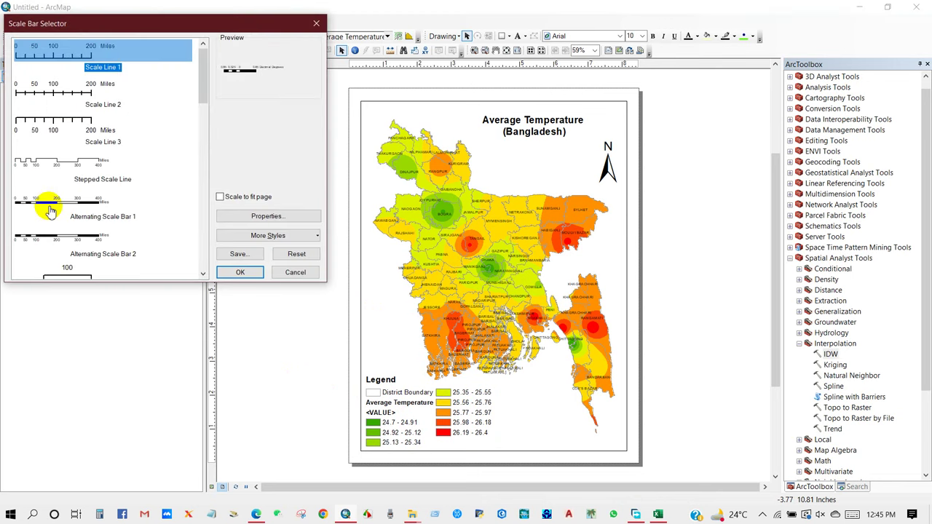
pyautogui.click(47, 207)
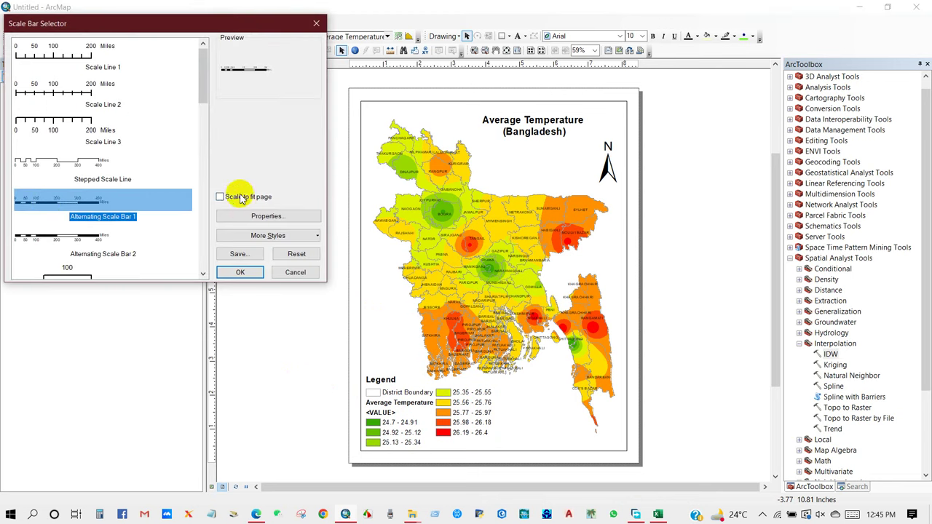
pyautogui.click(249, 217)
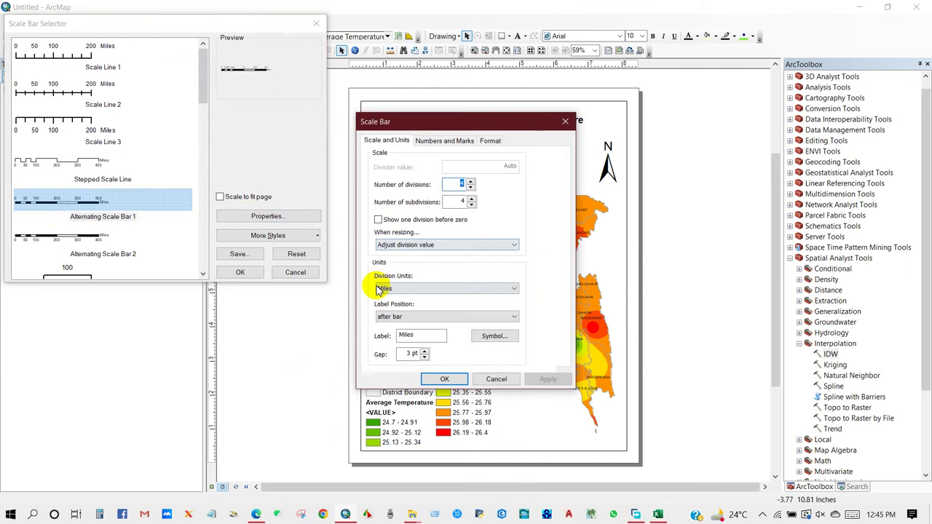
pyautogui.click(398, 289)
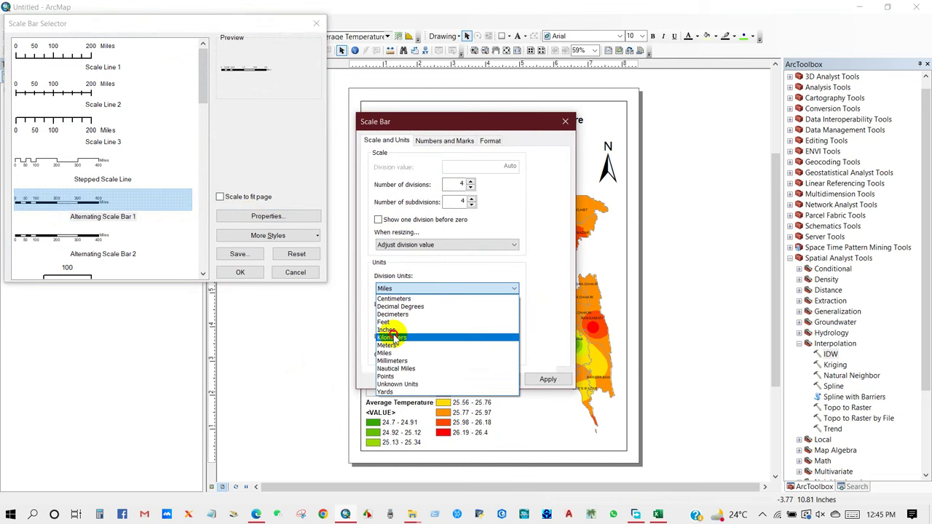
pyautogui.click(393, 331)
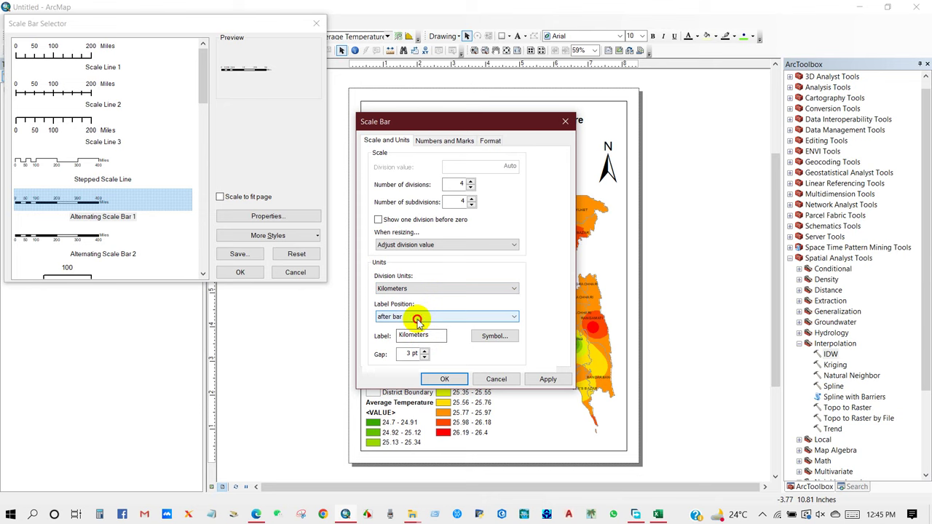
pyautogui.click(416, 318)
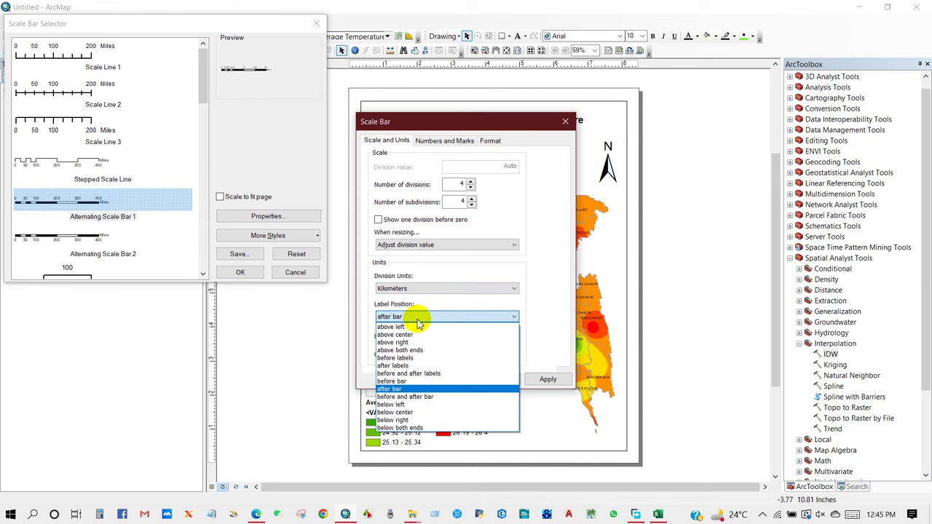
pyautogui.click(394, 412)
pyautogui.click(442, 380)
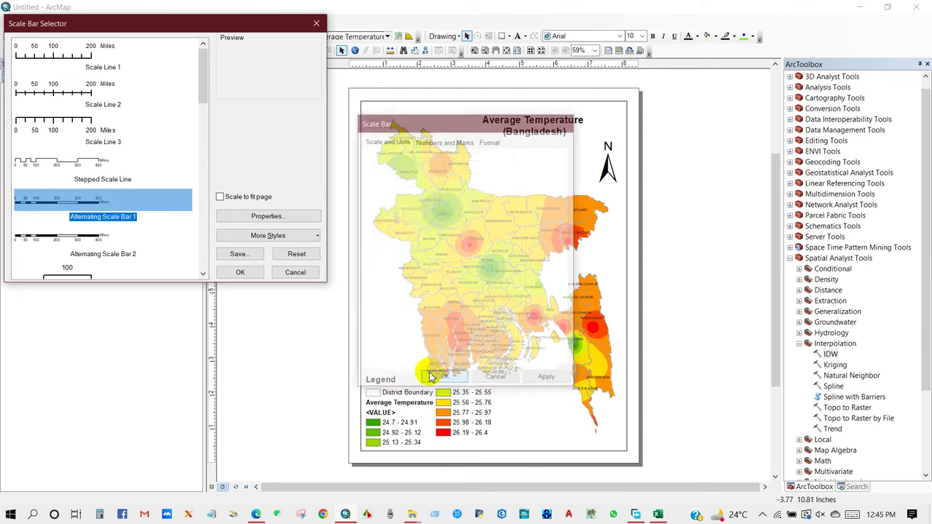
pyautogui.click(242, 272)
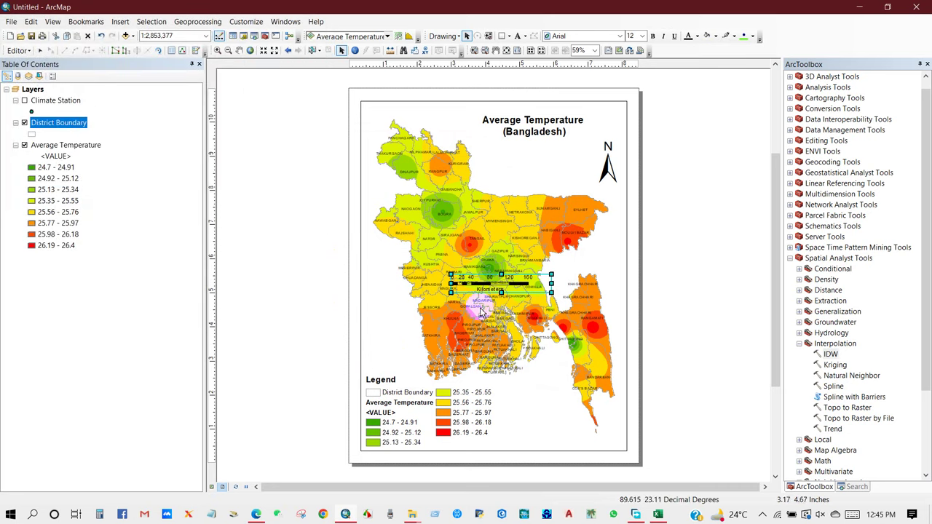
pyautogui.moveTo(490, 284)
pyautogui.mouseDown()
pyautogui.moveTo(542, 408)
pyautogui.moveTo(539, 438)
pyautogui.moveTo(532, 432)
pyautogui.mouseUp()
# Move the north arrow to just above the scale bar
pyautogui.click(608, 170)
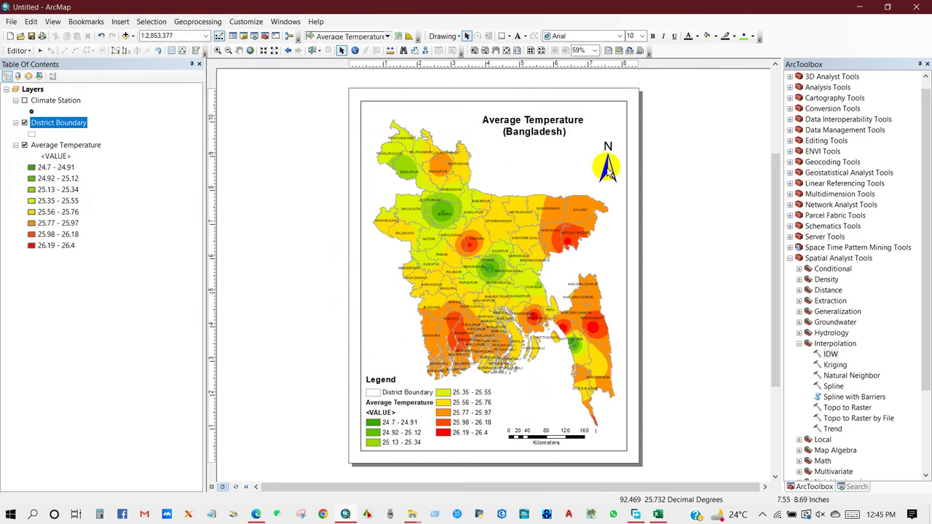
pyautogui.moveTo(608, 170); pyautogui.dragTo(539, 402)
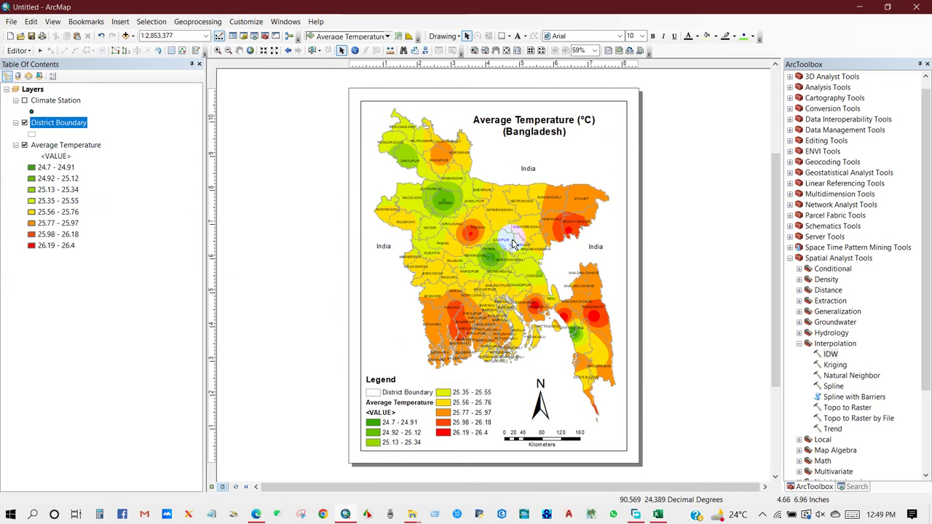
pyautogui.scroll(1, 512, 244)
pyautogui.scroll(-1, 512, 244)
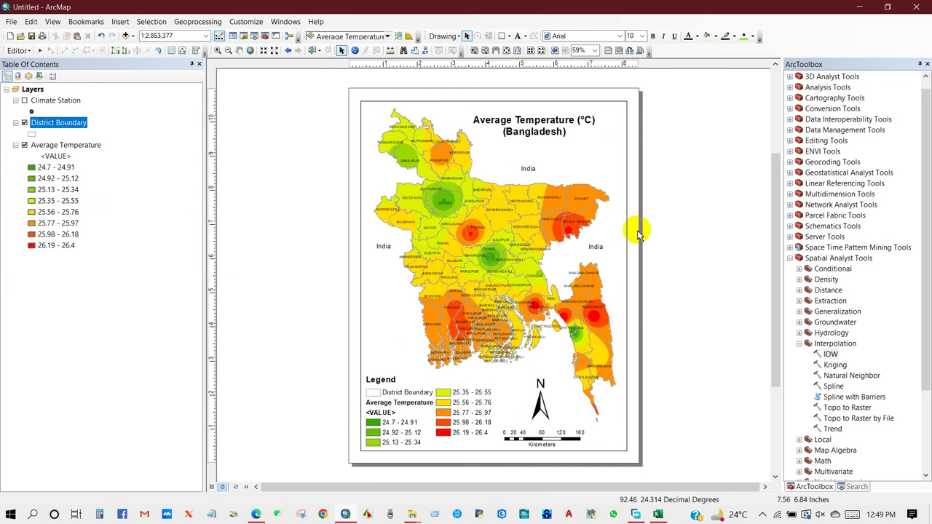
# Add a graticule to the data frame showing labels only, with parallels and meridians every 1 degree
pyautogui.rightClick(403, 299)
pyautogui.click(435, 293)
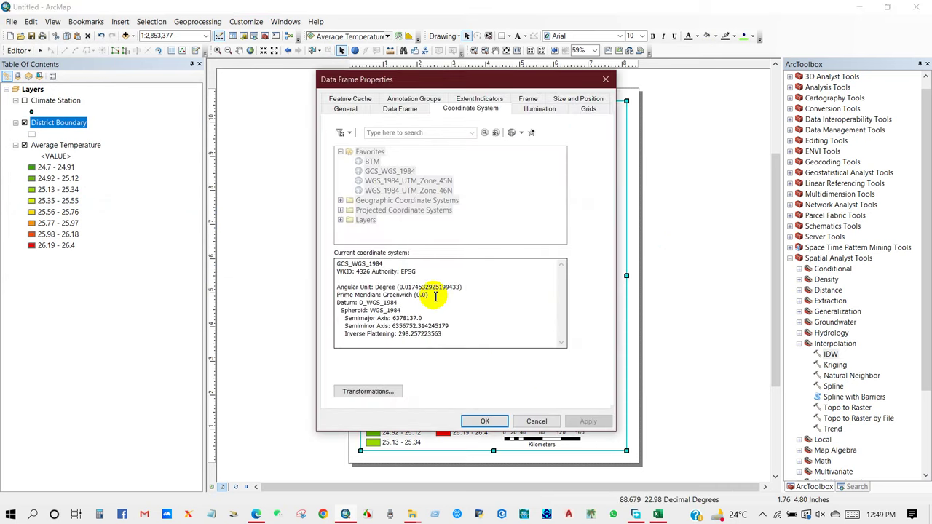
pyautogui.click(587, 110)
pyautogui.click(548, 149)
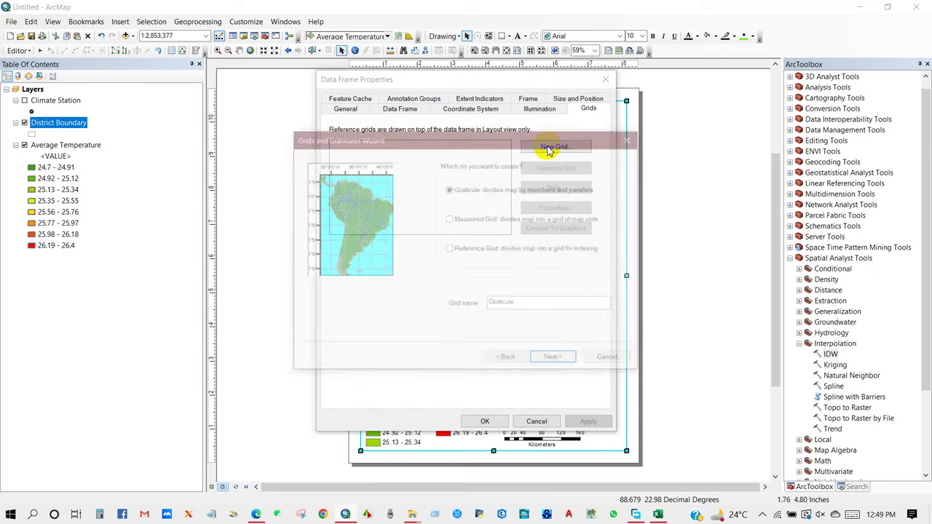
pyautogui.click(551, 358)
pyautogui.click(551, 361)
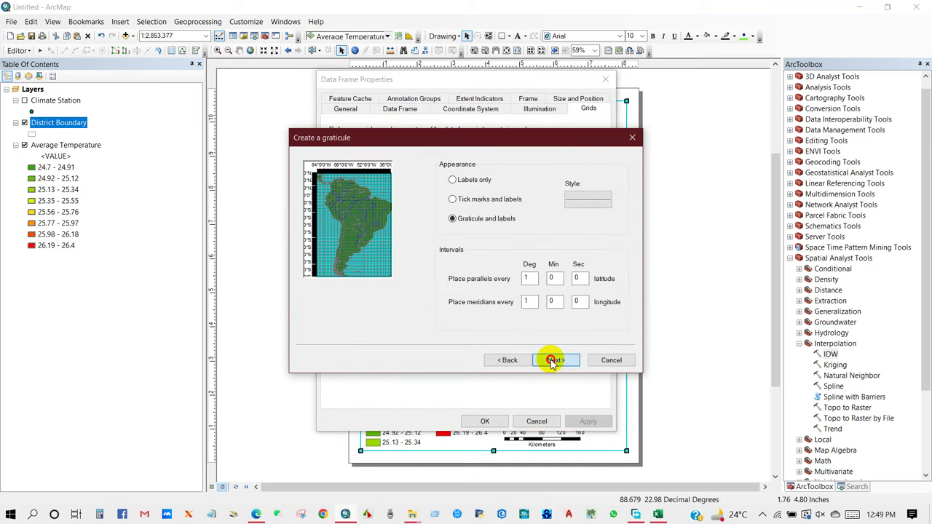
pyautogui.click(513, 359)
pyautogui.click(452, 182)
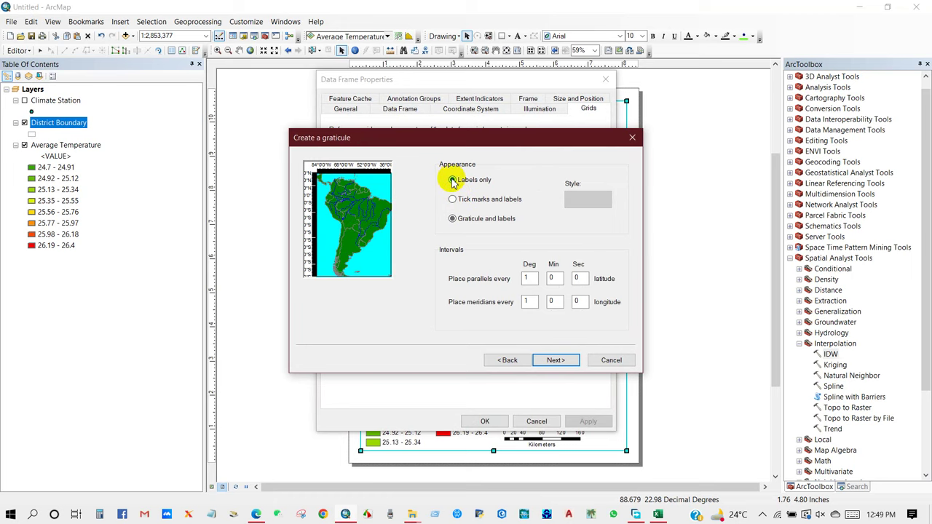
pyautogui.click(551, 361)
pyautogui.click(550, 360)
pyautogui.click(550, 359)
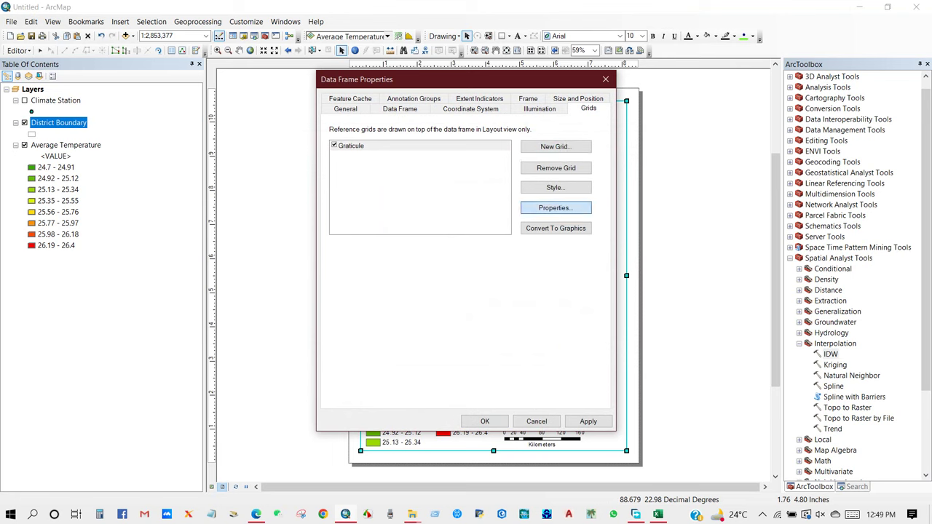
# Set the graticule's left and right labels to vertical orientation and apply the grid settings to the data frame
pyautogui.click(555, 208)
pyautogui.click(384, 138)
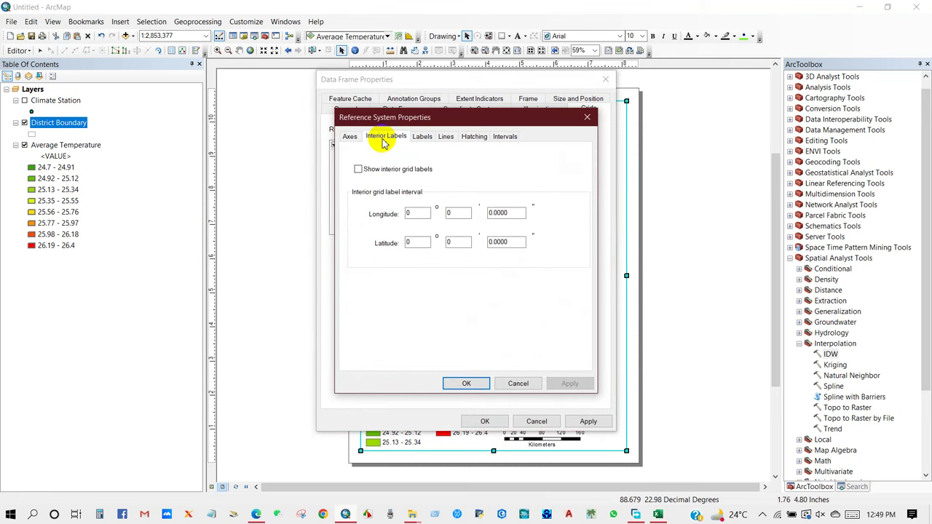
pyautogui.click(349, 137)
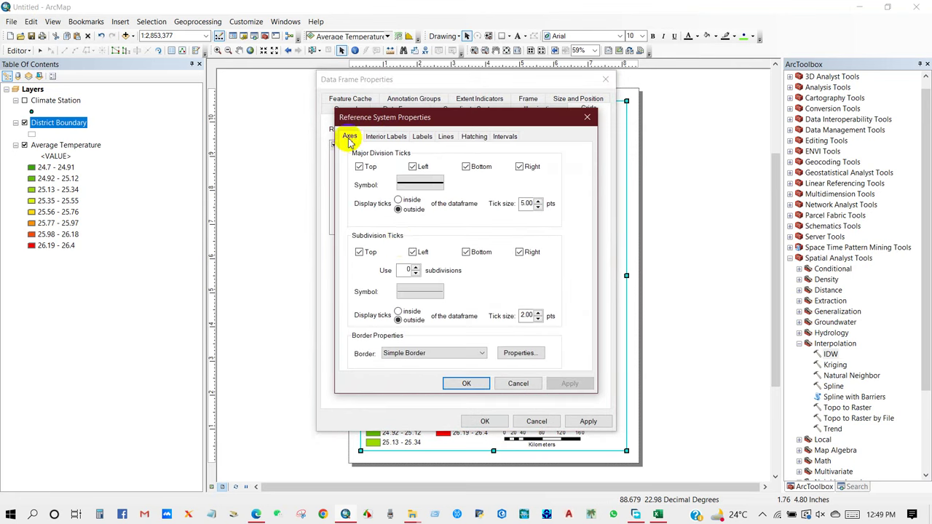
pyautogui.click(422, 137)
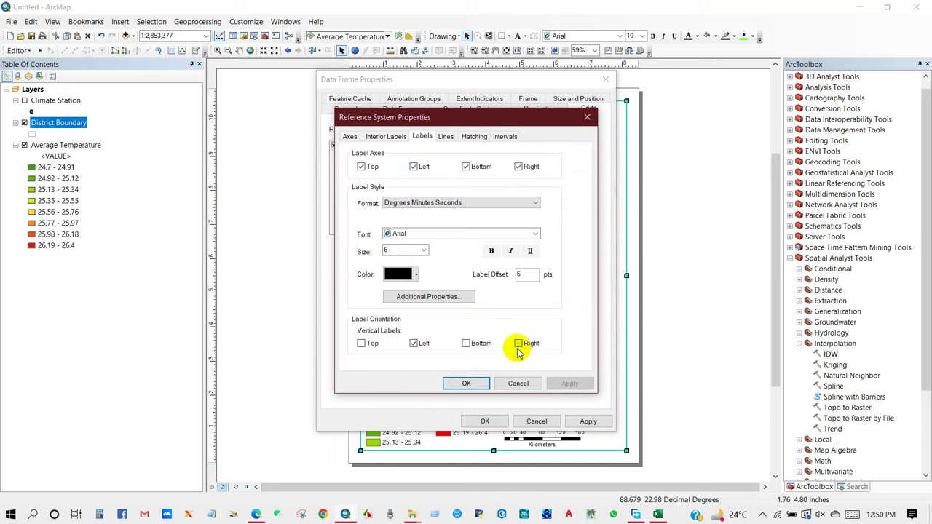
pyautogui.click(466, 384)
pyautogui.click(484, 420)
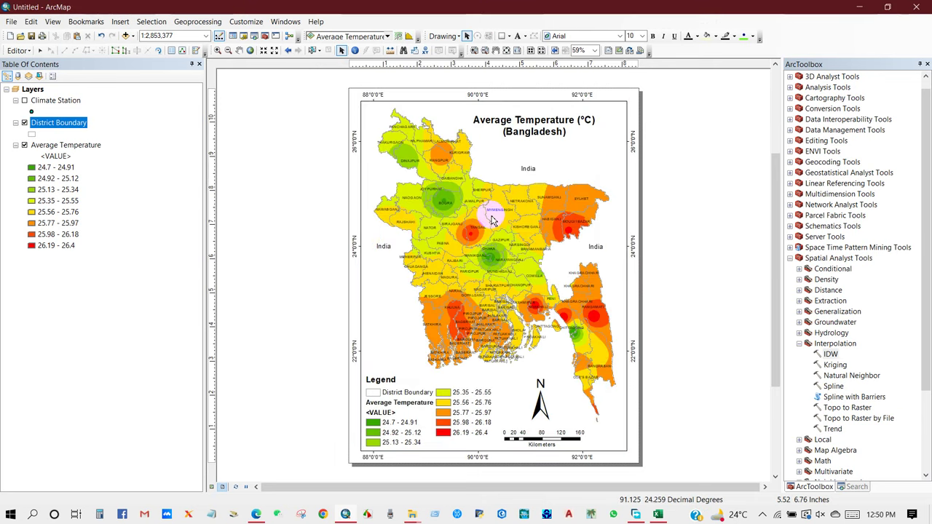
# Save the map document as Temp and export the layout to the Desktop as a 700 dpi JPEG named Temp
pyautogui.click(32, 37)
pyautogui.click(12, 21)
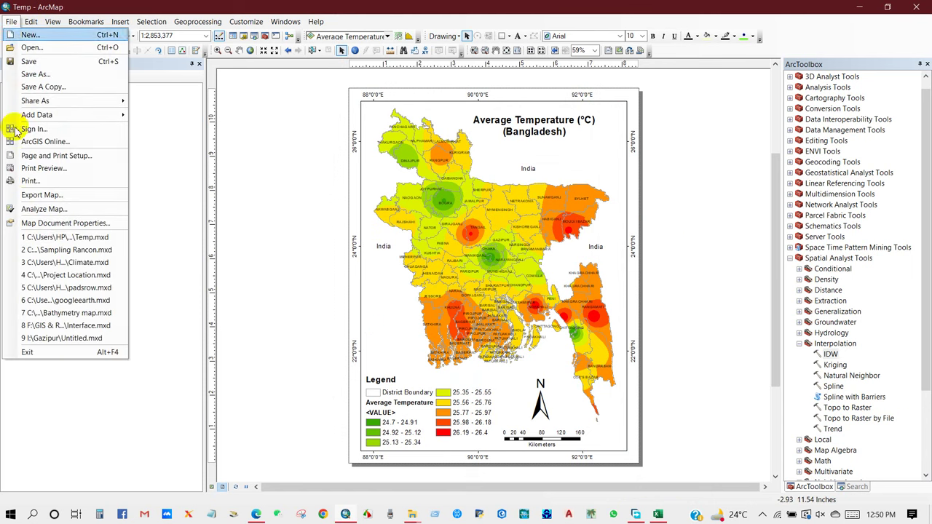
pyautogui.click(29, 182)
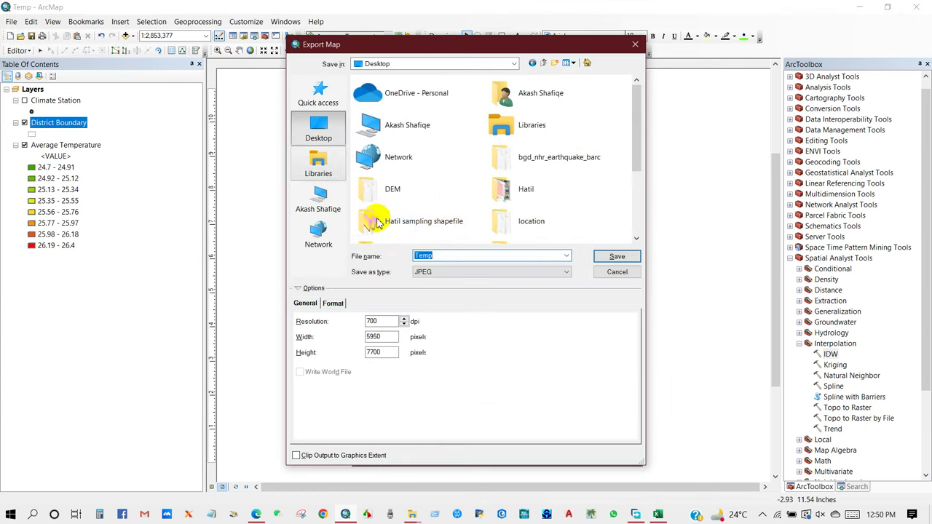
pyautogui.click(613, 259)
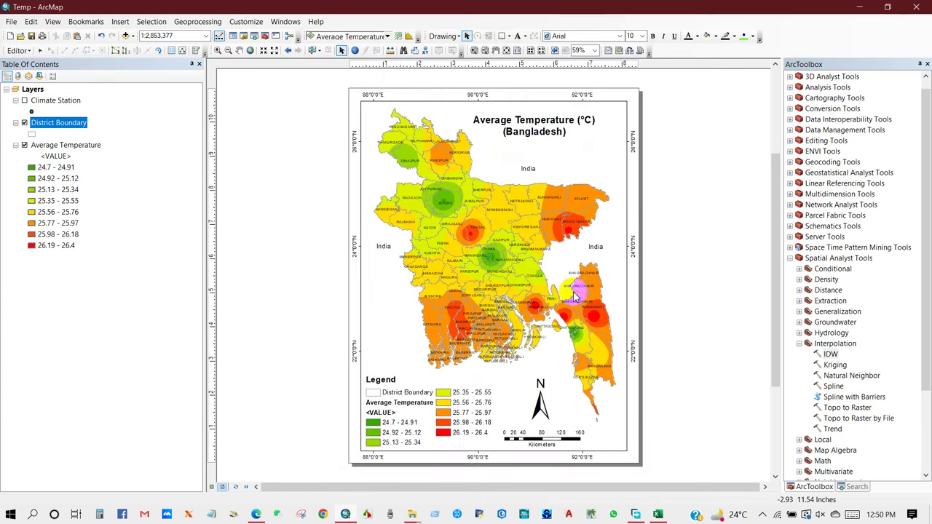
# Open the exported Temp.jpg, examine its district labels, legend and scale bar up close, and switch back to ArcMap
pyautogui.doubleClick(133, 147)
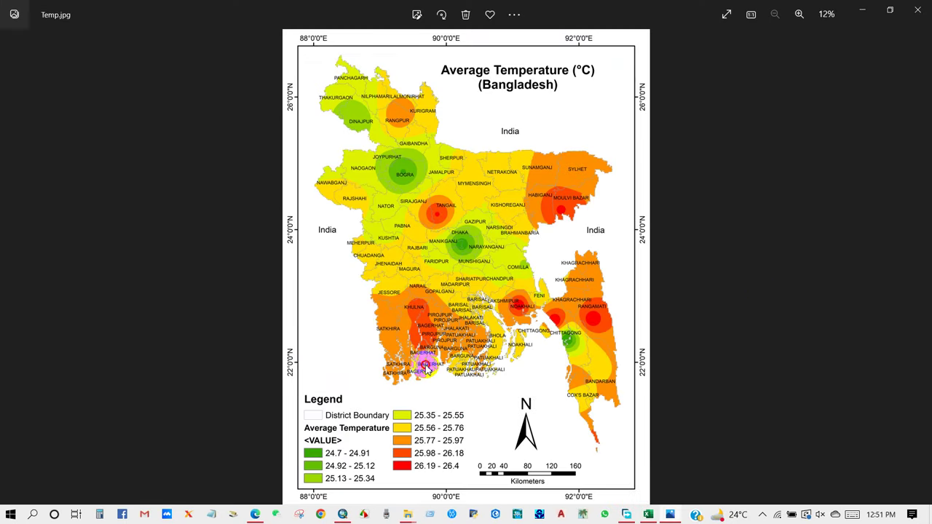
pyautogui.scroll(5, 428, 369)
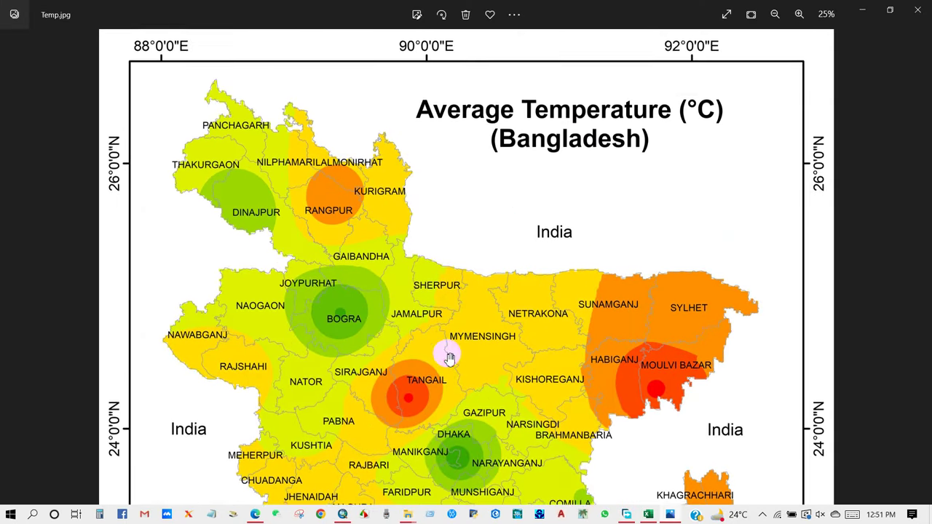
pyautogui.scroll(-10, 449, 357)
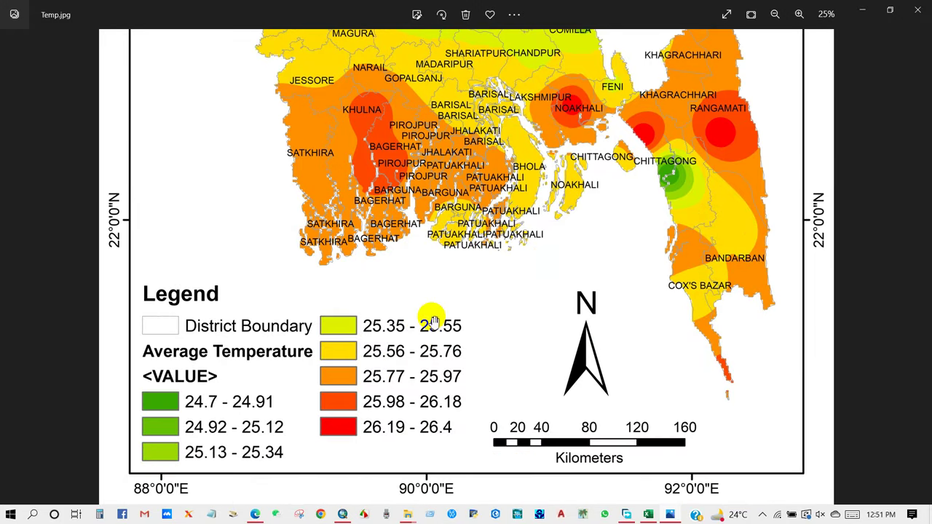
pyautogui.scroll(-2, 429, 329)
pyautogui.click(344, 514)
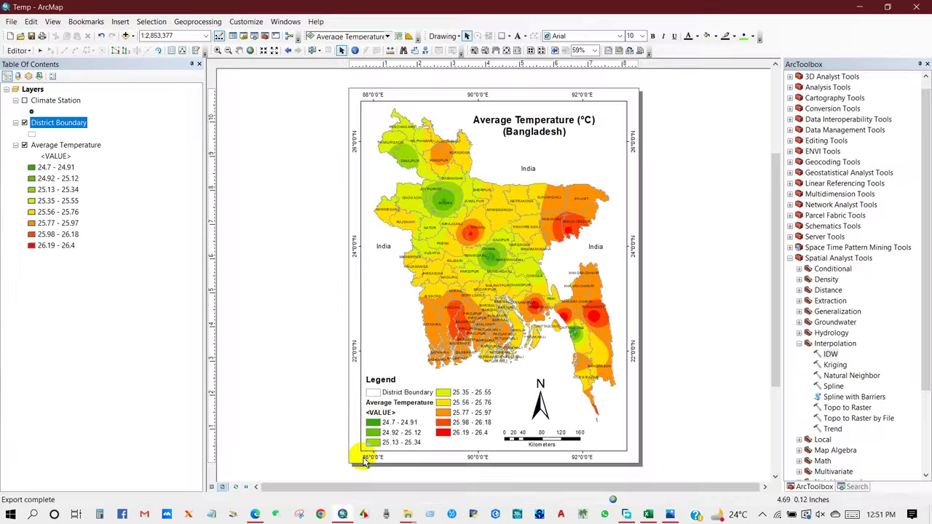